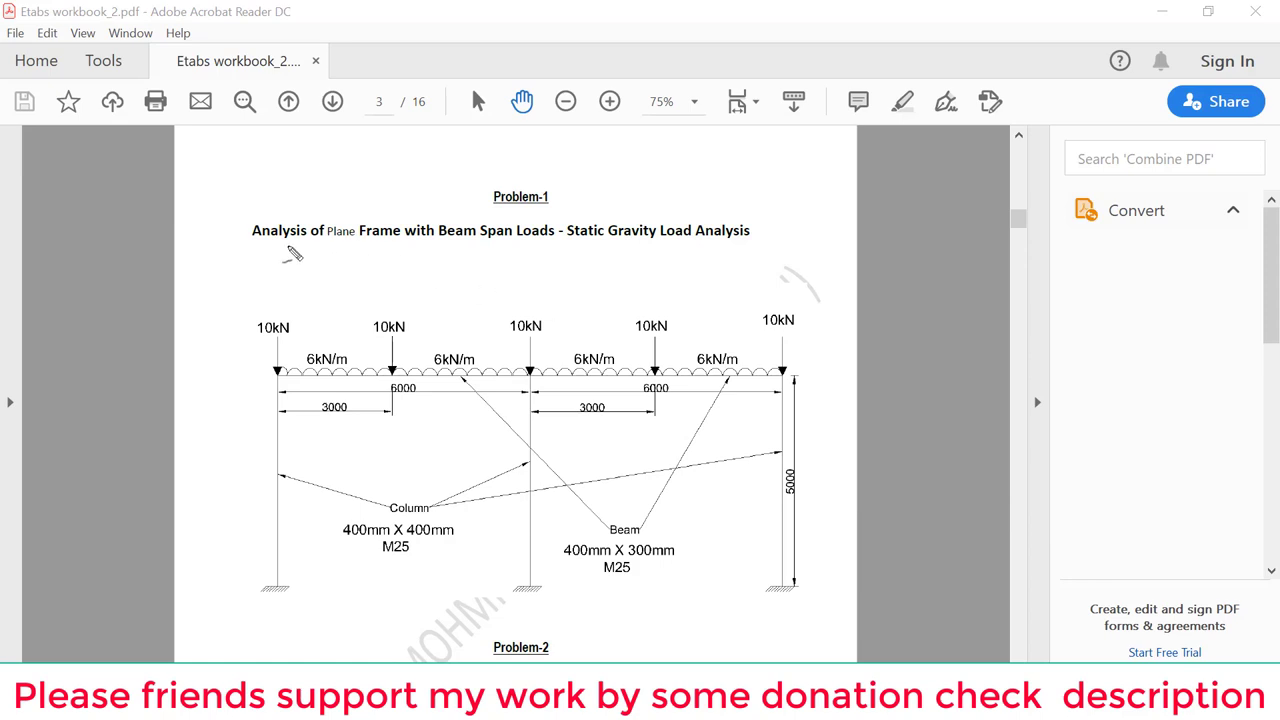
Step: Mark up the problem sheet's title, 6000 and 3000 dimensions, columns and fixed supports, then clear the marks
left_click_drag(256, 250, 411, 257)
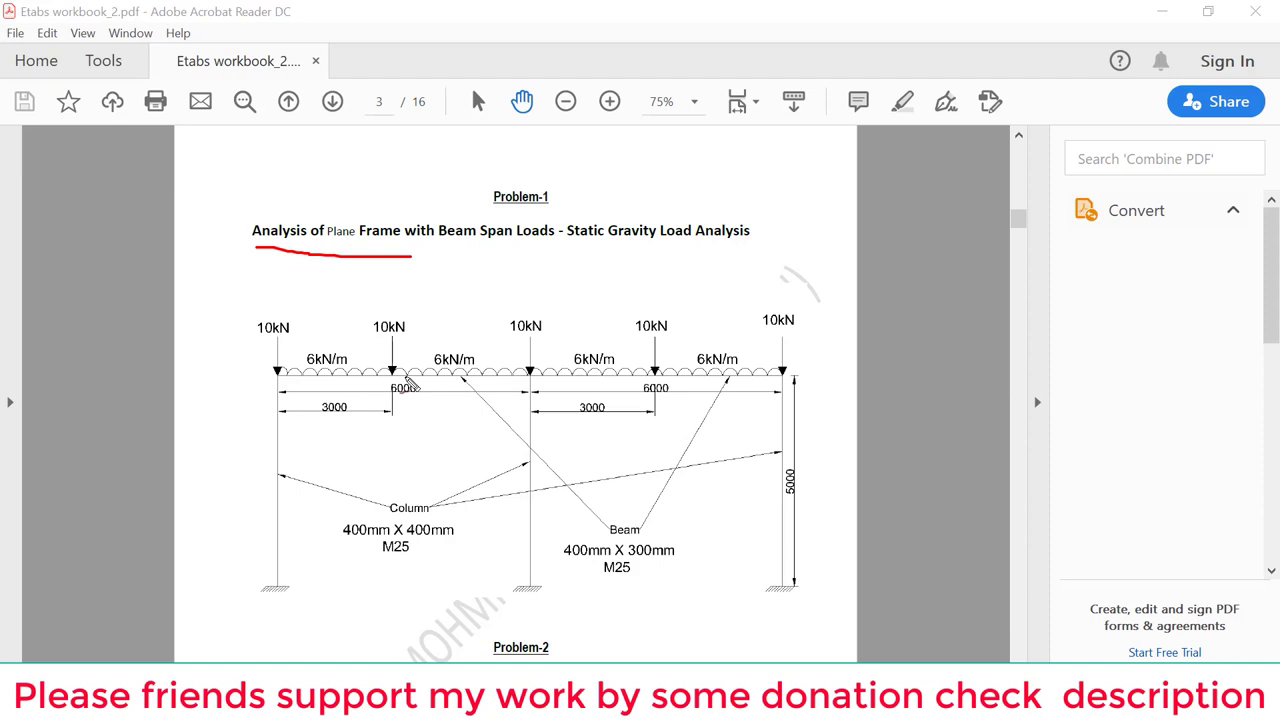
mouse_move(572, 242)
left_mouse_down()
mouse_move(655, 261)
mouse_move(656, 248)
left_mouse_up()
left_click_drag(408, 398, 450, 386)
left_click_drag(578, 419, 635, 394)
left_click_drag(340, 470, 392, 467)
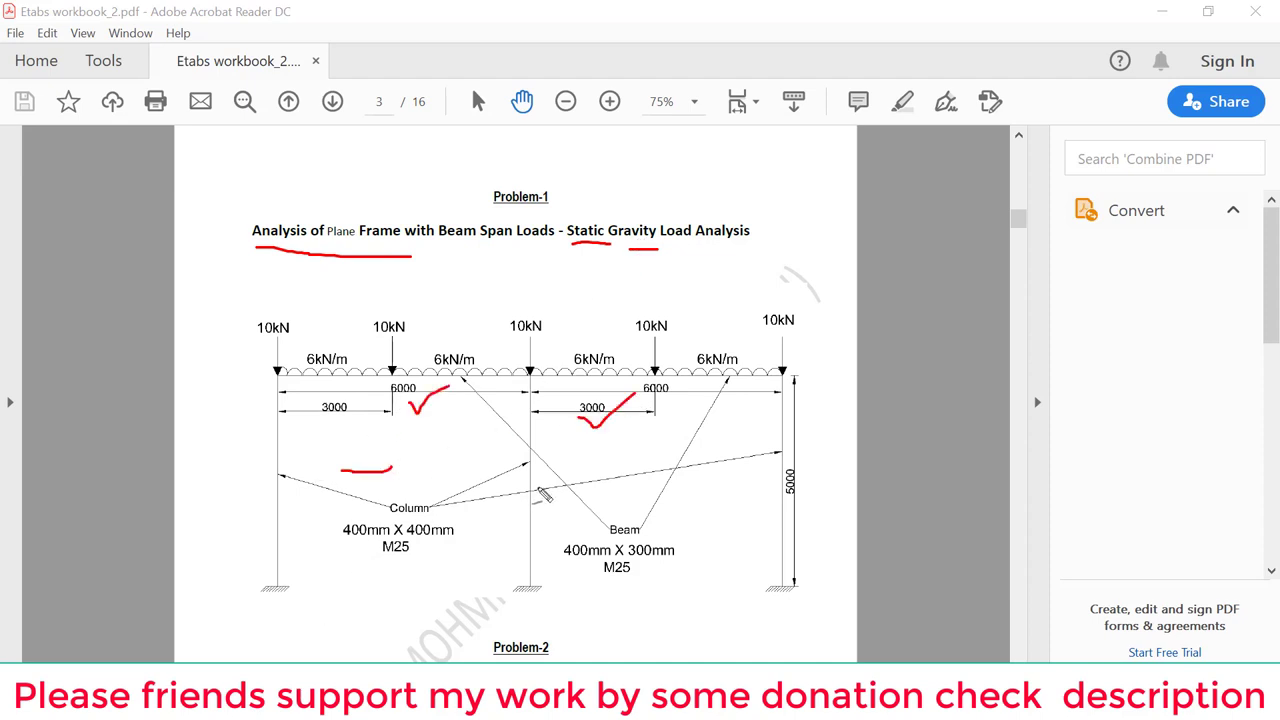
left_click_drag(545, 468, 580, 447)
left_click_drag(680, 477, 701, 463)
left_click_drag(255, 603, 370, 594)
left_click_drag(502, 600, 538, 596)
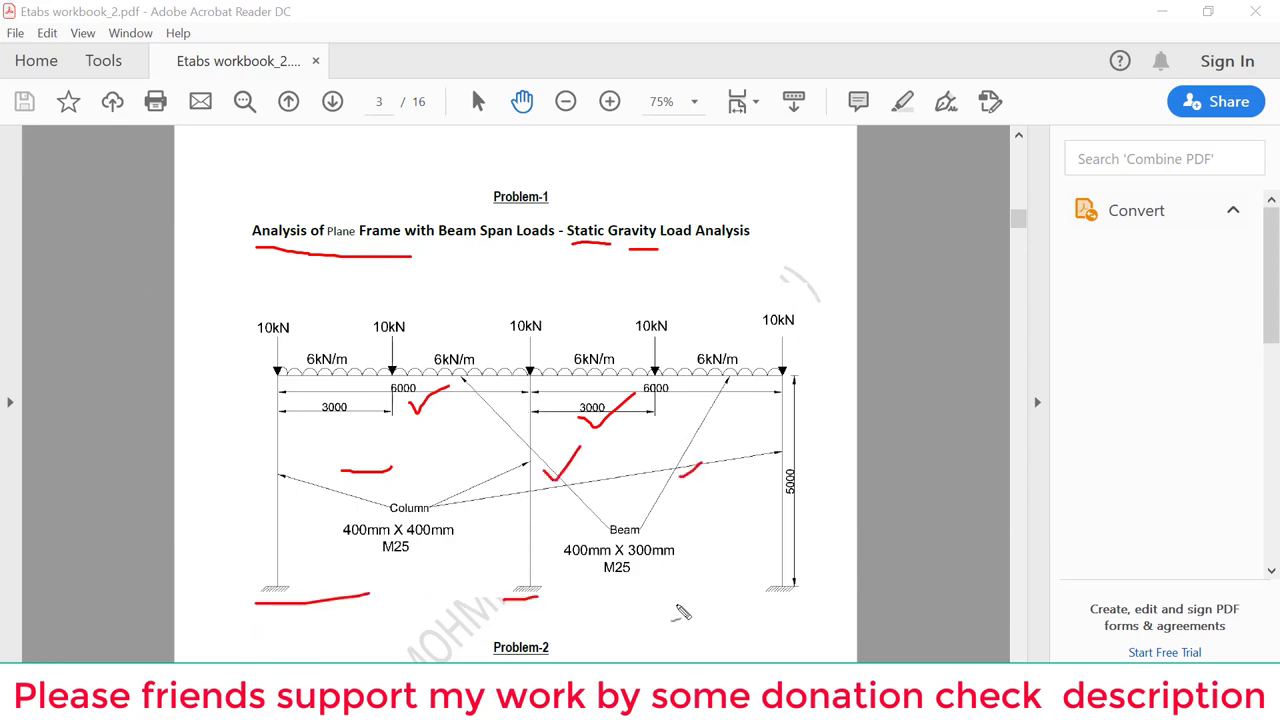
left_click_drag(718, 604, 780, 582)
key("e")
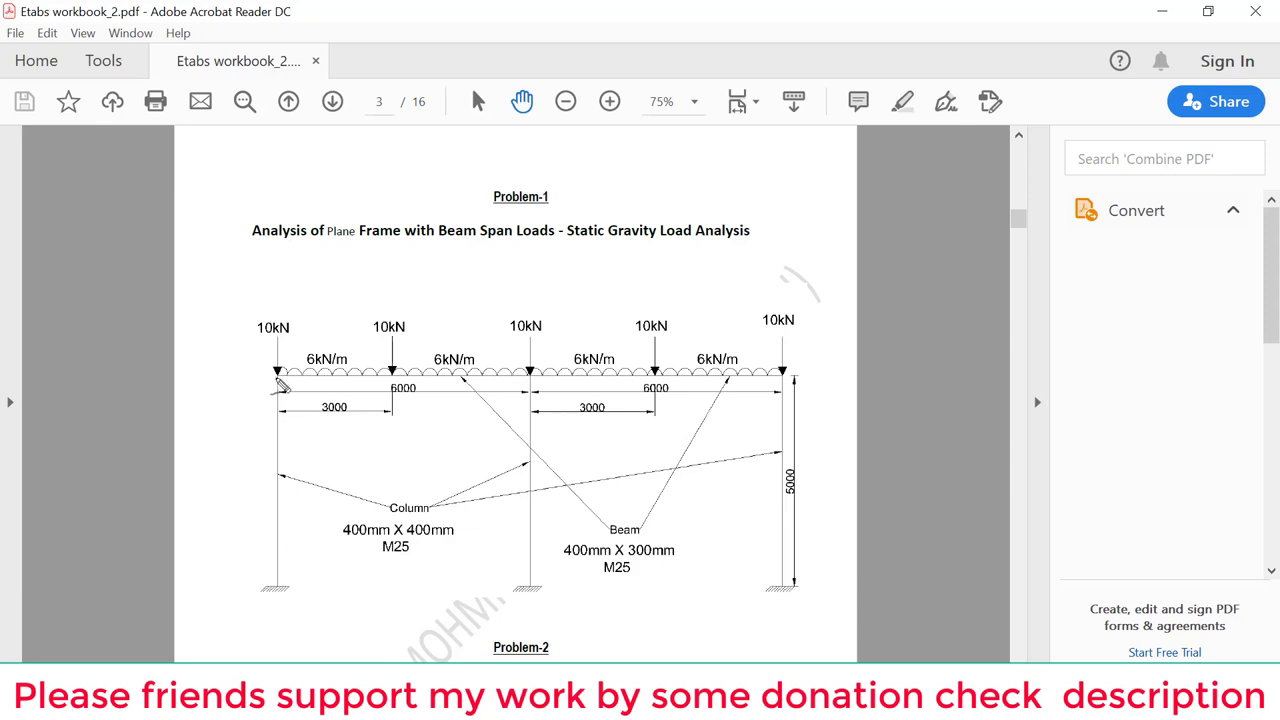
Step: Trace the beam spans, the left column height and the 5000 column height on the sheet
left_click_drag(304, 429, 441, 427)
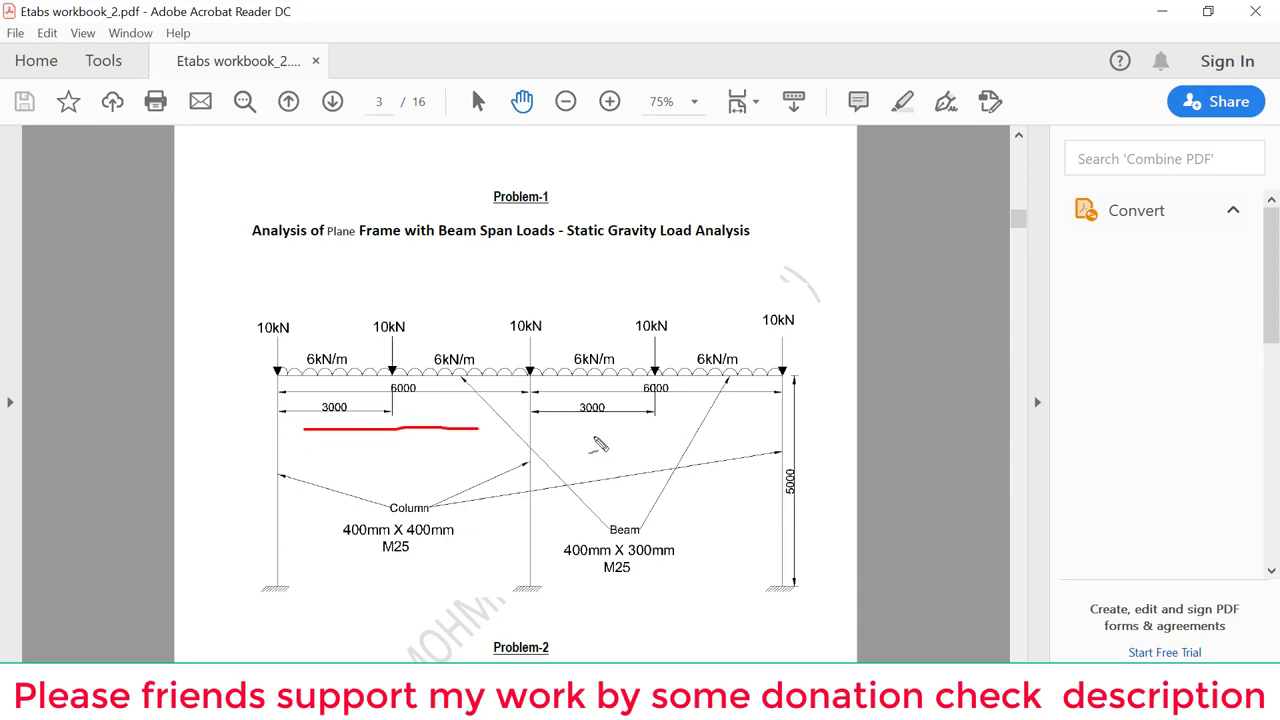
left_click_drag(593, 436, 740, 432)
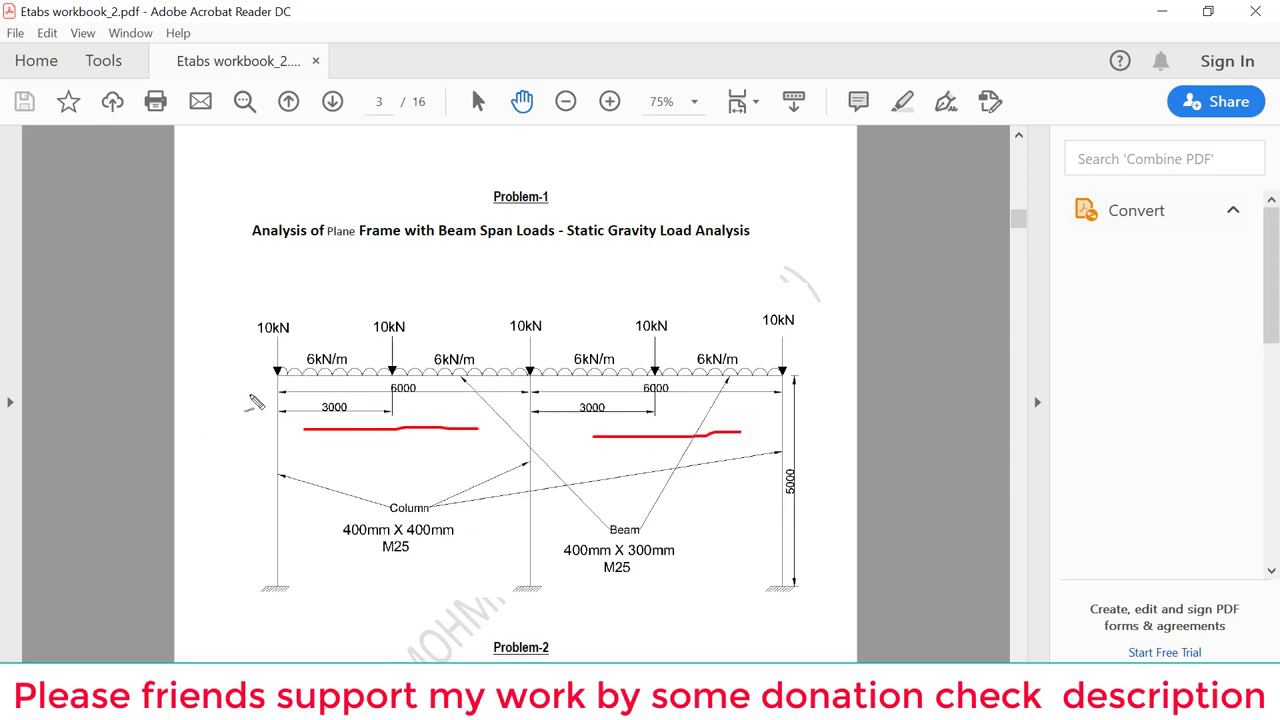
mouse_move(254, 400)
left_mouse_down()
mouse_move(262, 566)
mouse_move(247, 442)
left_mouse_up()
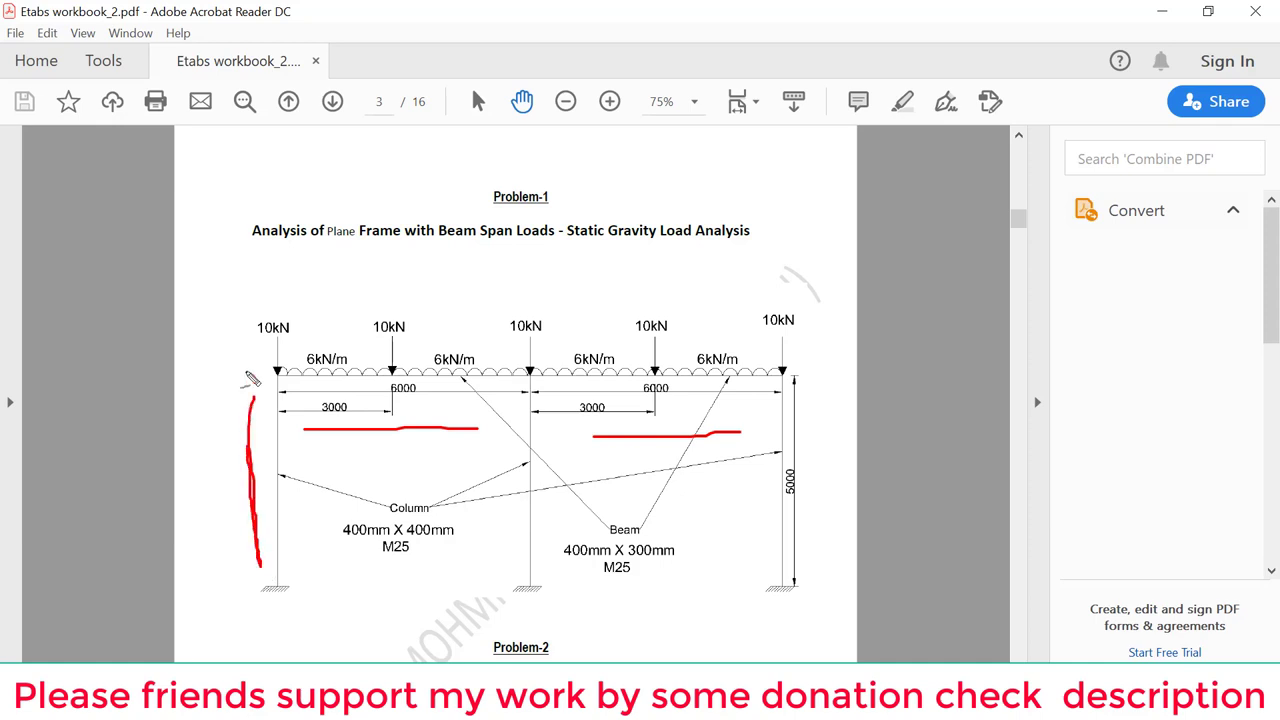
mouse_move(245, 366)
left_mouse_down()
mouse_move(232, 568)
mouse_move(255, 480)
left_mouse_up()
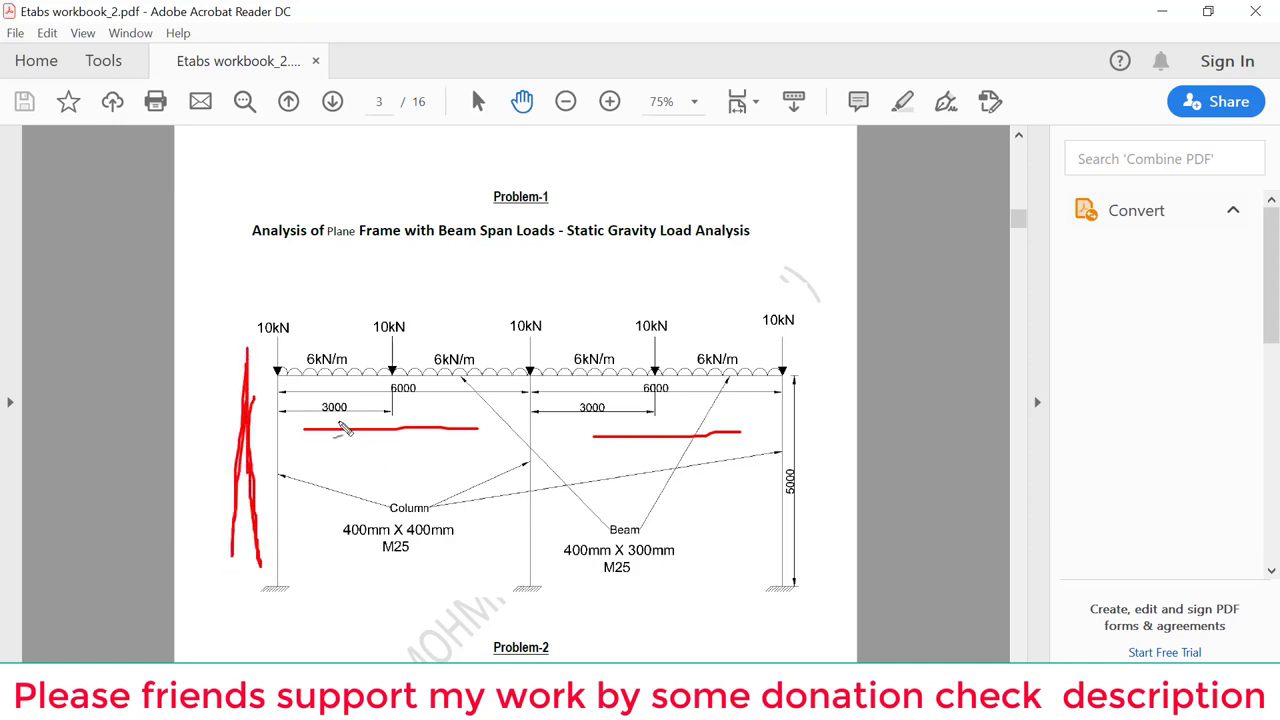
left_click_drag(338, 423, 485, 421)
left_click_drag(672, 433, 596, 438)
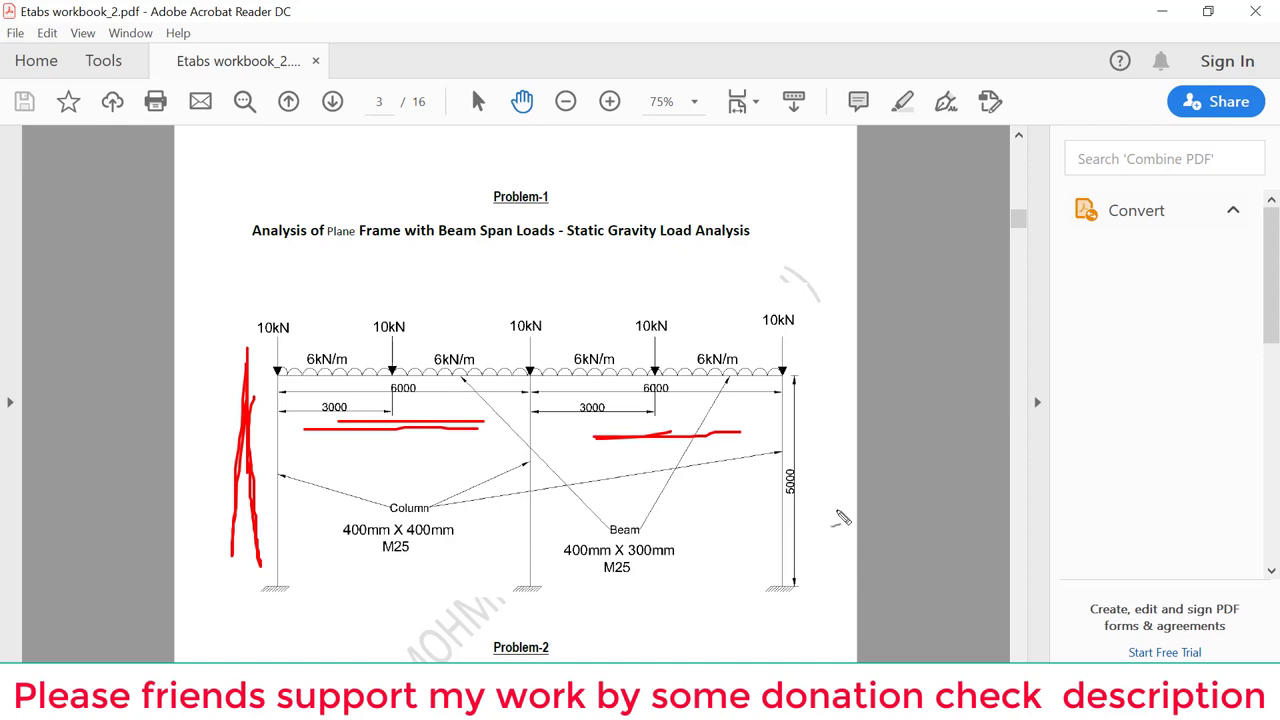
left_click_drag(812, 460, 866, 448)
key("Escape")
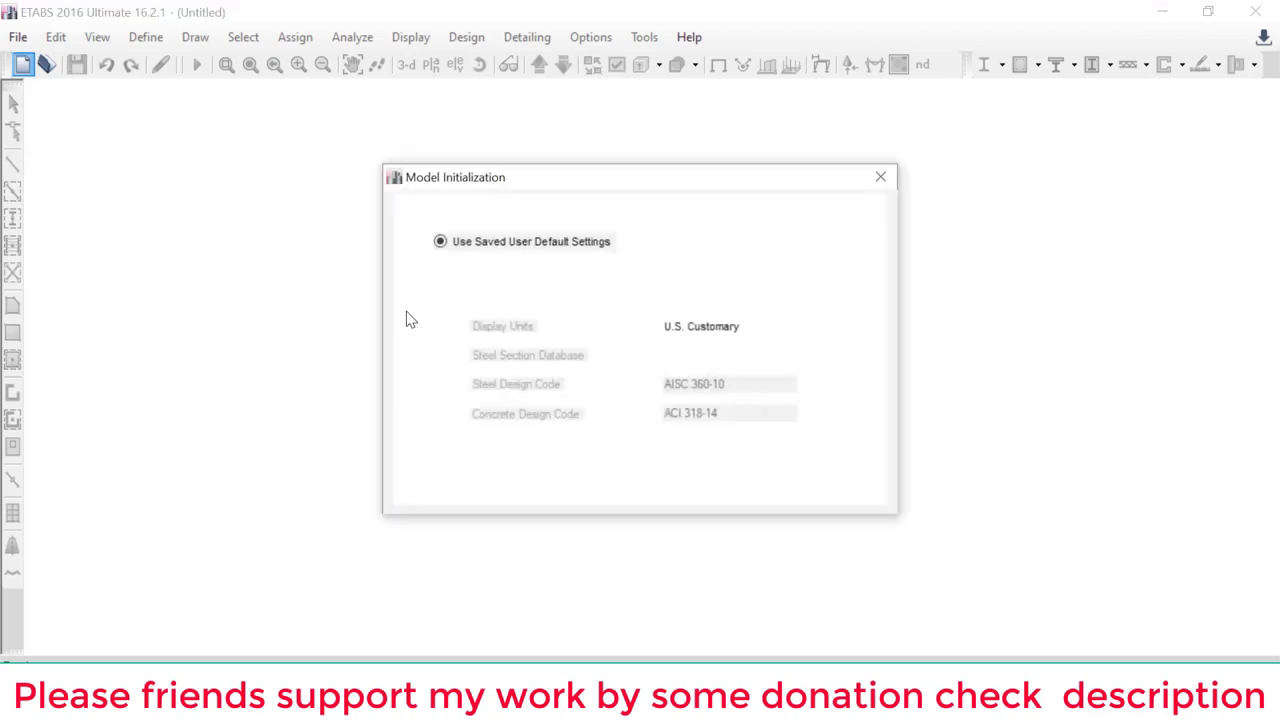
Step: Use built-in settings with Metric SI units, Indian steel sections, IS 800:2007 and IS 456:2000
left_click(502, 302)
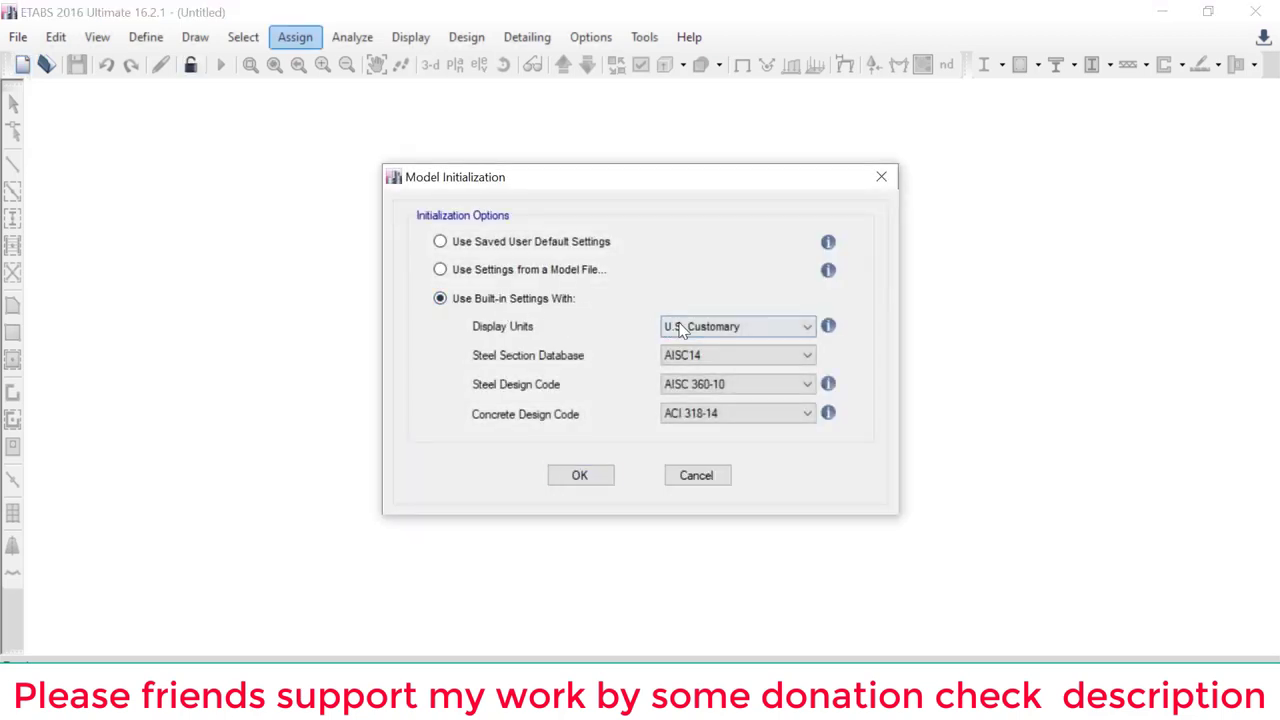
left_click(740, 326)
left_click(706, 358)
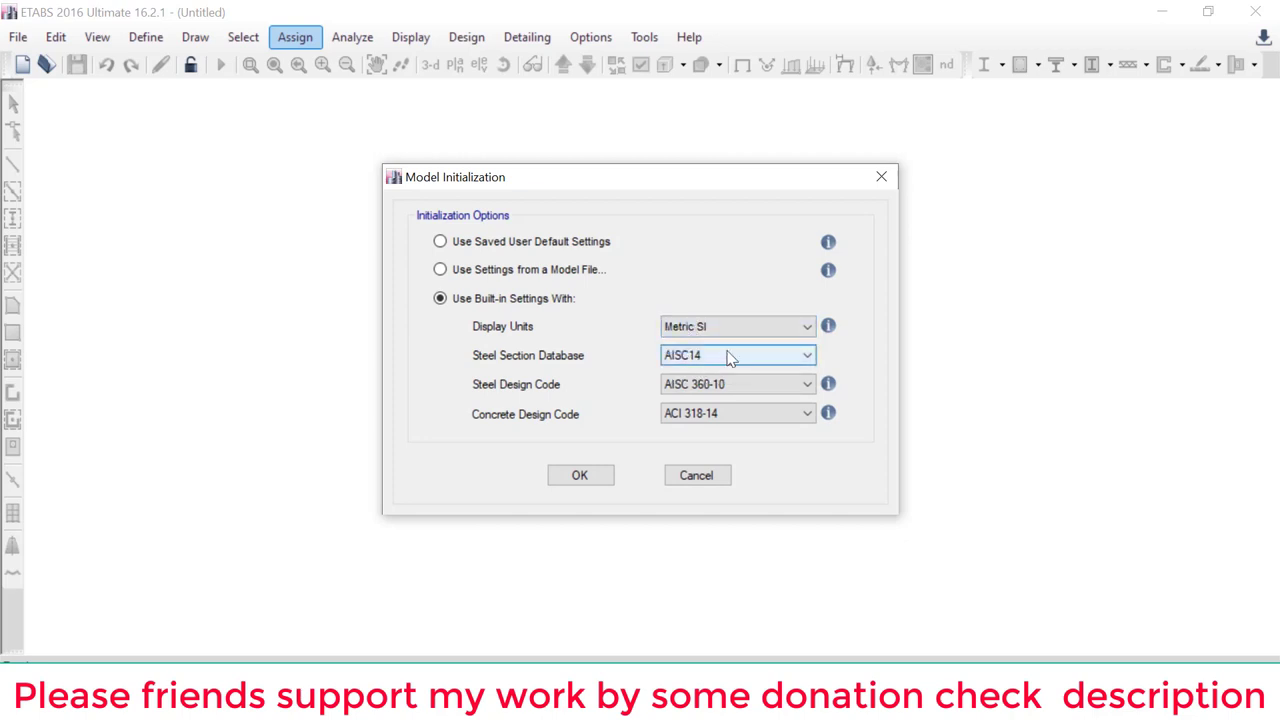
left_click(737, 355)
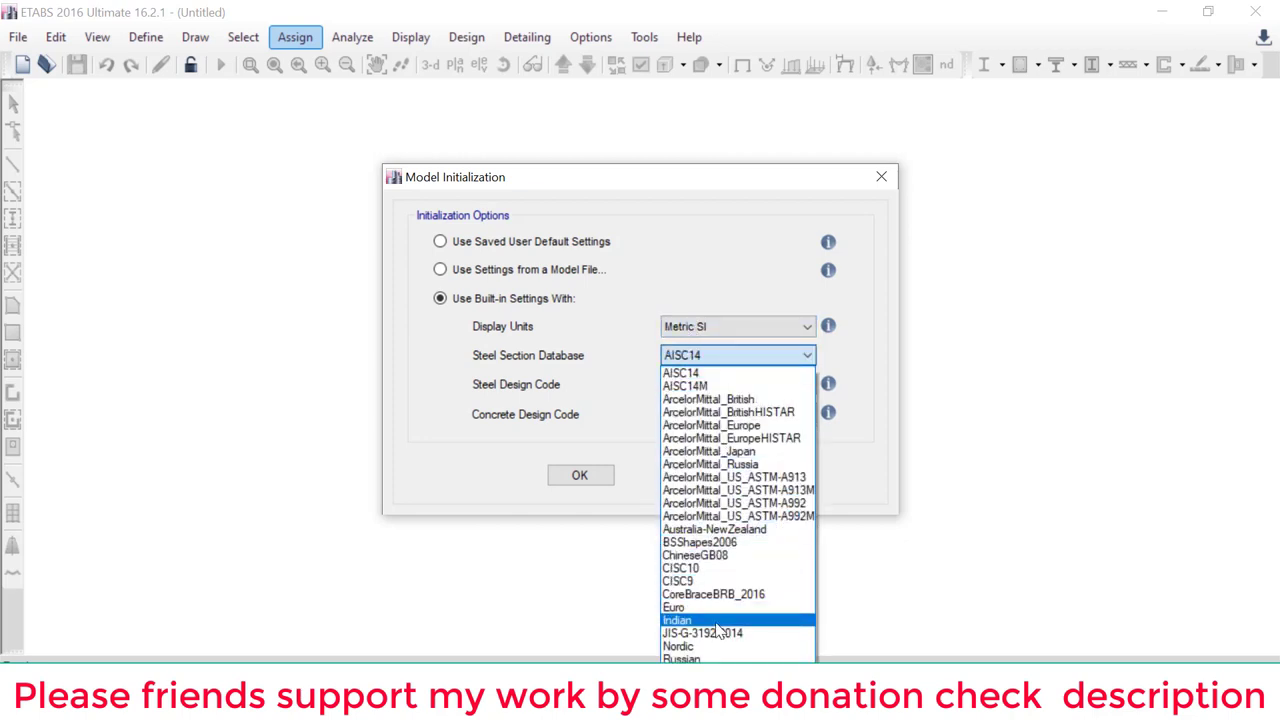
left_click(690, 620)
left_click(695, 386)
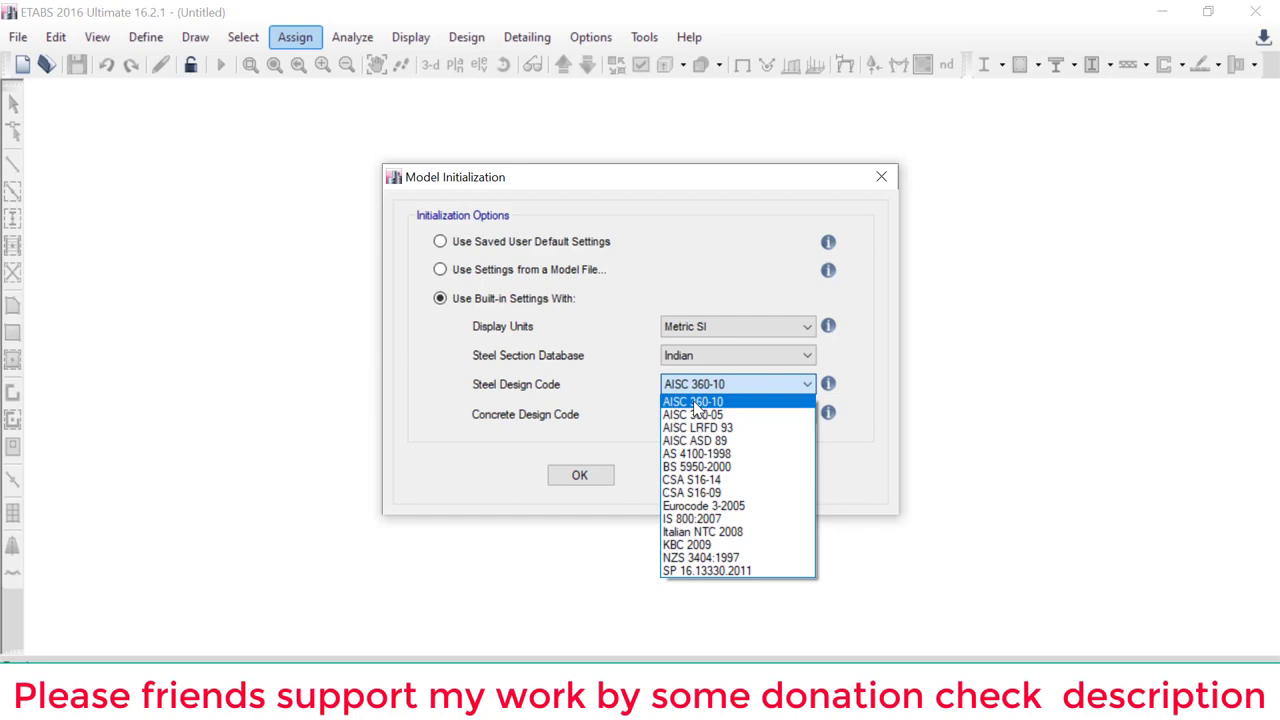
left_click(692, 518)
left_click(738, 414)
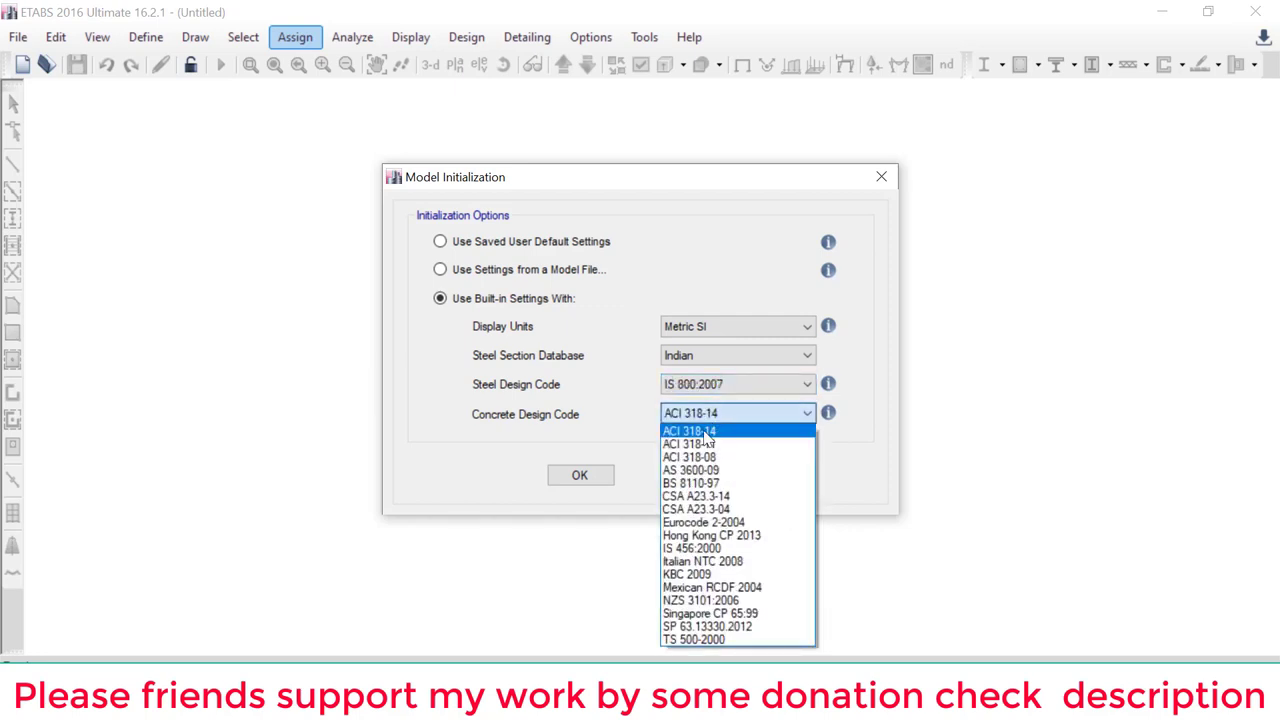
left_click(700, 548)
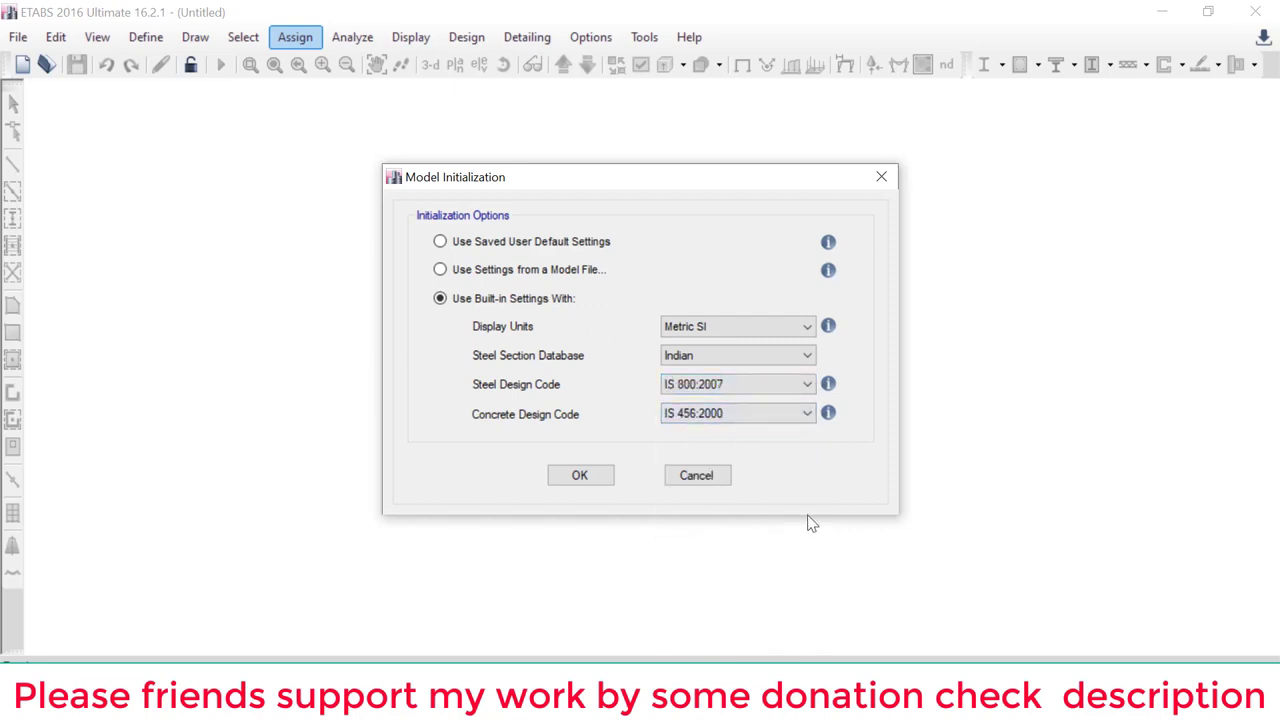
mouse_move(837, 291)
left_mouse_down()
mouse_move(538, 279)
mouse_move(363, 349)
mouse_move(743, 481)
mouse_move(846, 314)
mouse_move(820, 277)
left_mouse_up()
Step: Accept initialization and create a Grid Only model with 6 m X spacing and 4 m storey heights
left_click(605, 480)
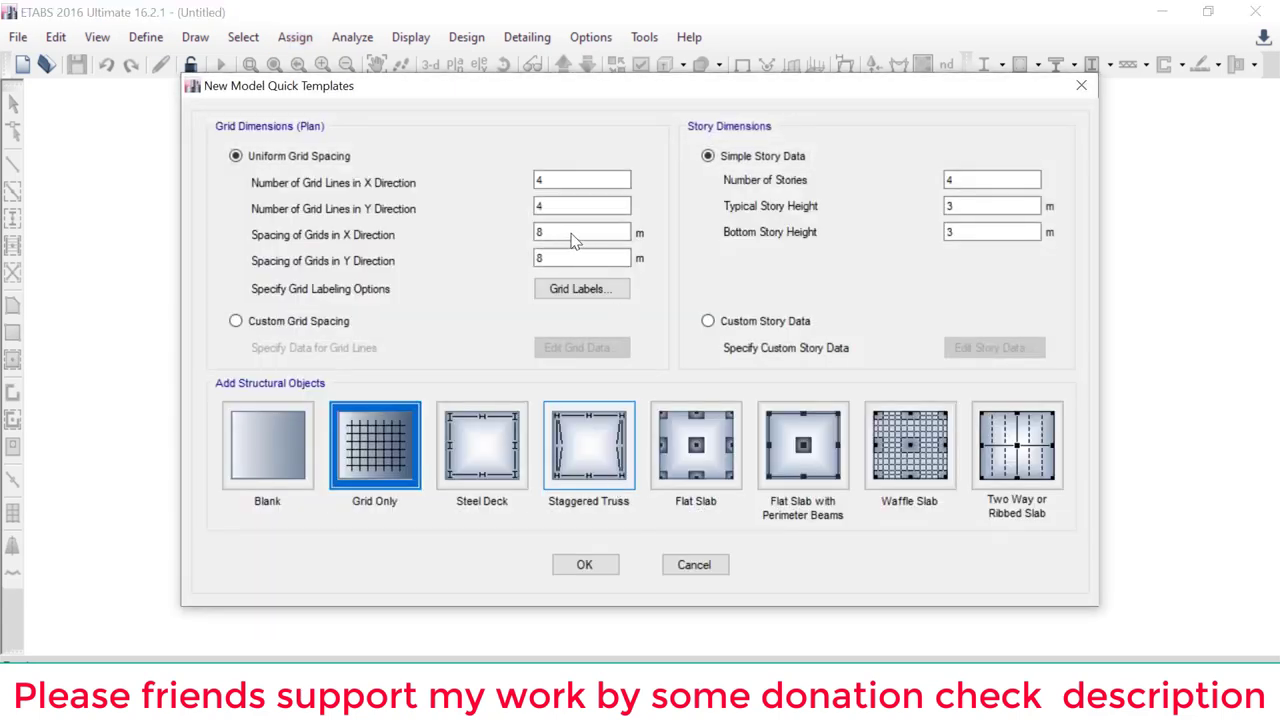
mouse_move(577, 243)
left_mouse_down()
mouse_move(695, 250)
mouse_move(663, 263)
mouse_move(631, 212)
left_mouse_up()
double_click(586, 233)
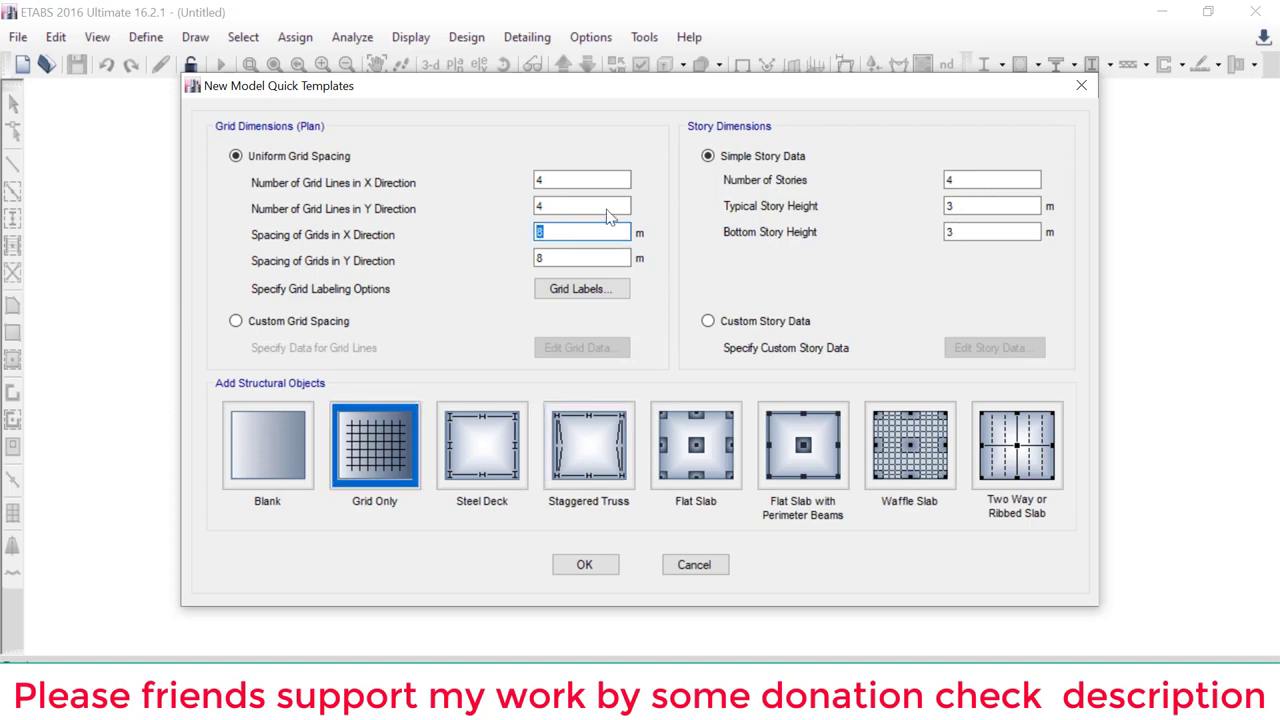
type("6")
double_click(992, 207)
type("4")
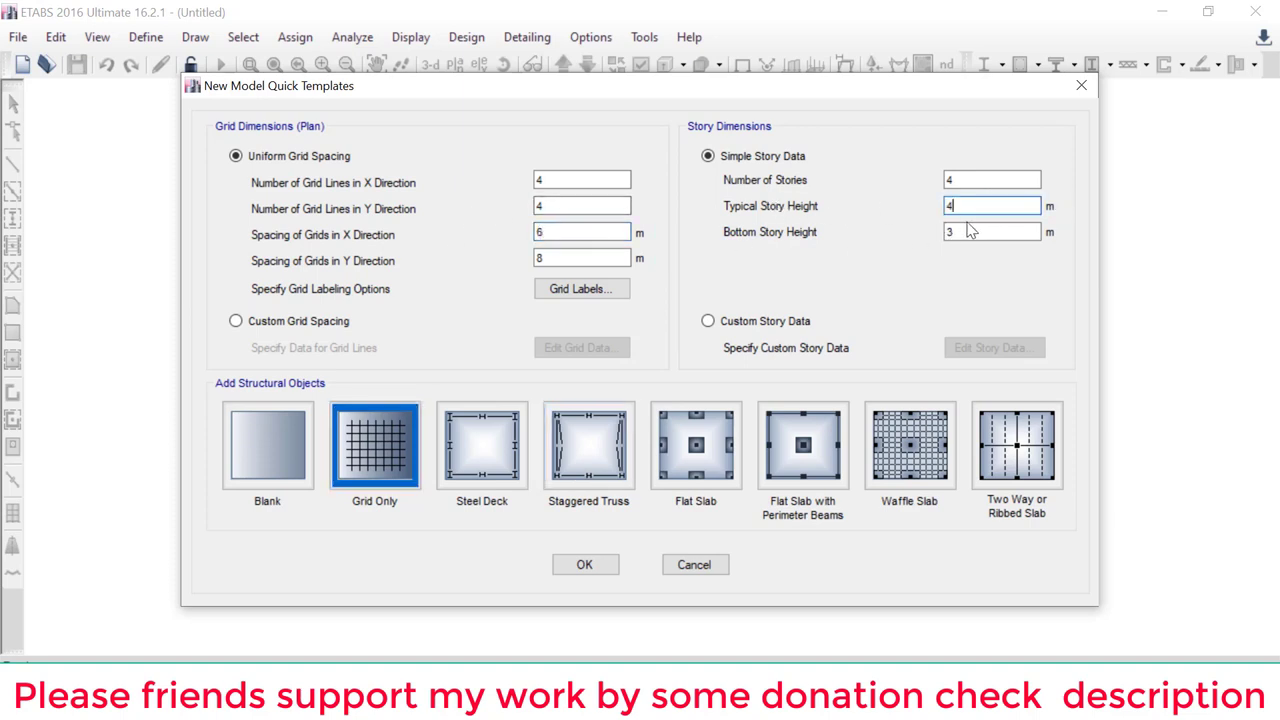
double_click(970, 233)
type("4")
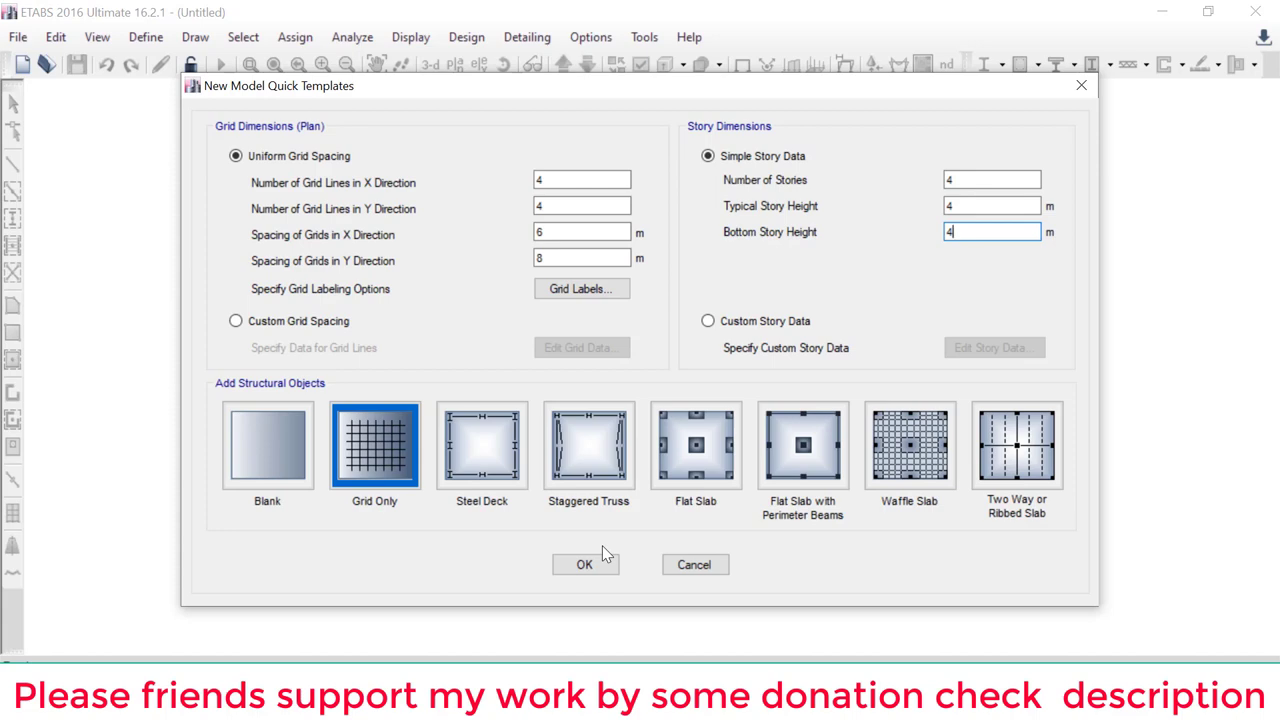
left_click(584, 563)
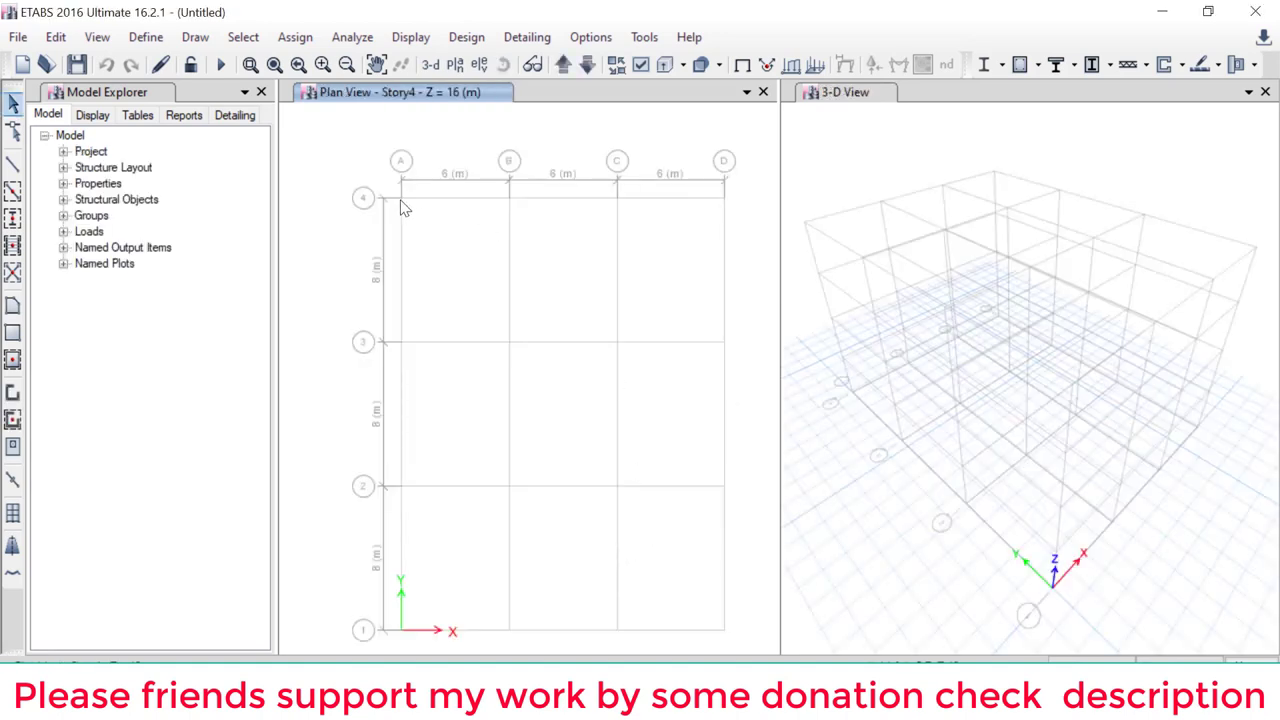
left_click_drag(400, 202, 572, 202)
left_click_drag(590, 202, 622, 202)
left_click_drag(400, 204, 620, 204)
left_click_drag(806, 222, 810, 288)
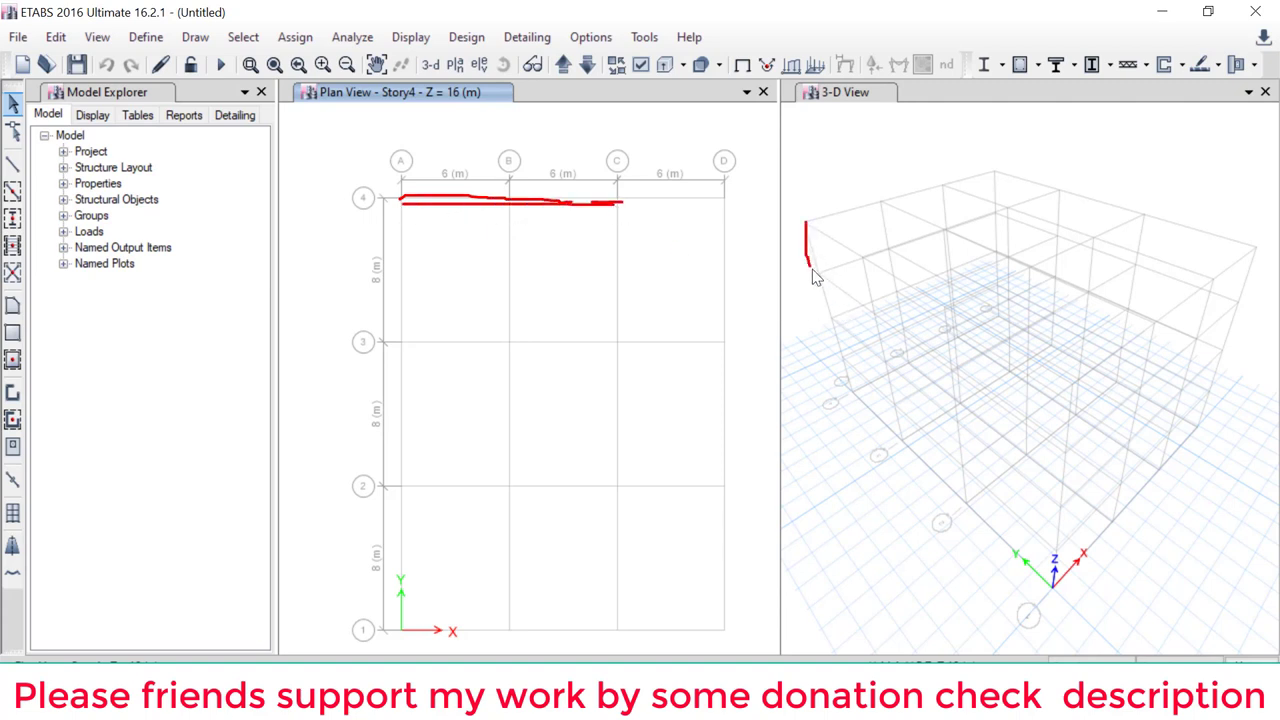
left_click_drag(806, 230, 822, 292)
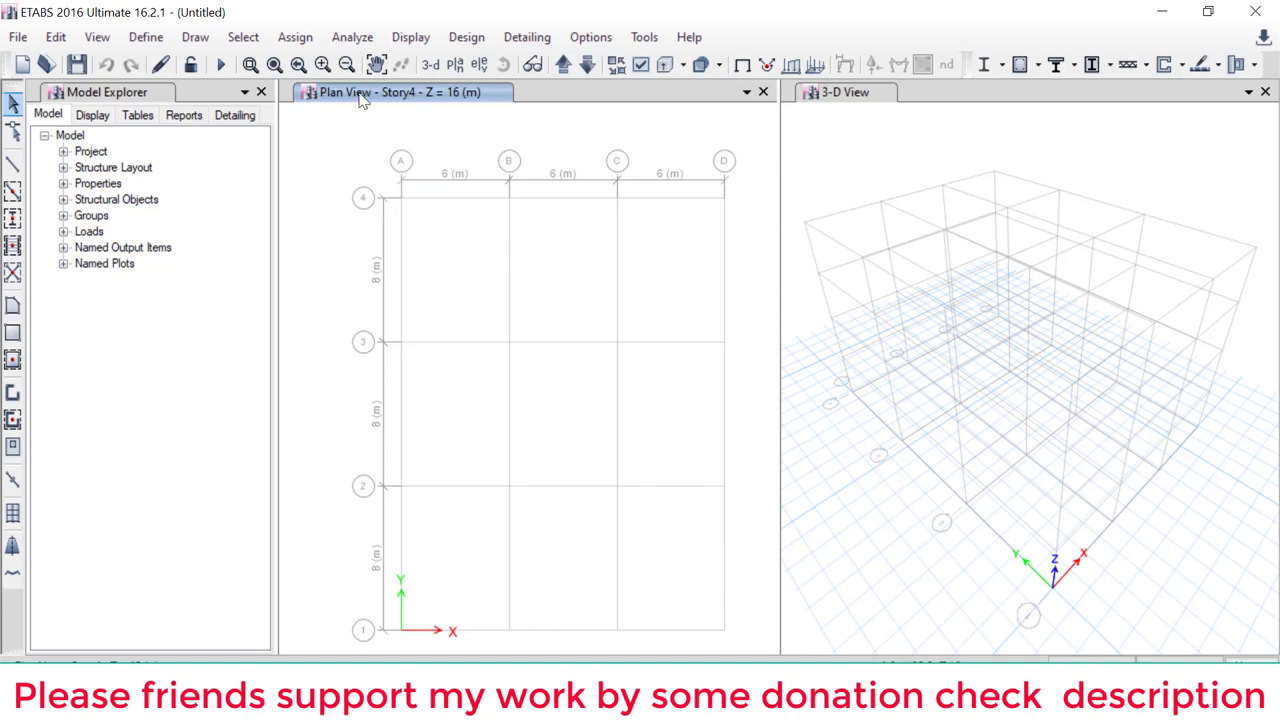
Step: Add a new India-region concrete material M25 and close the materials list
left_click(168, 36)
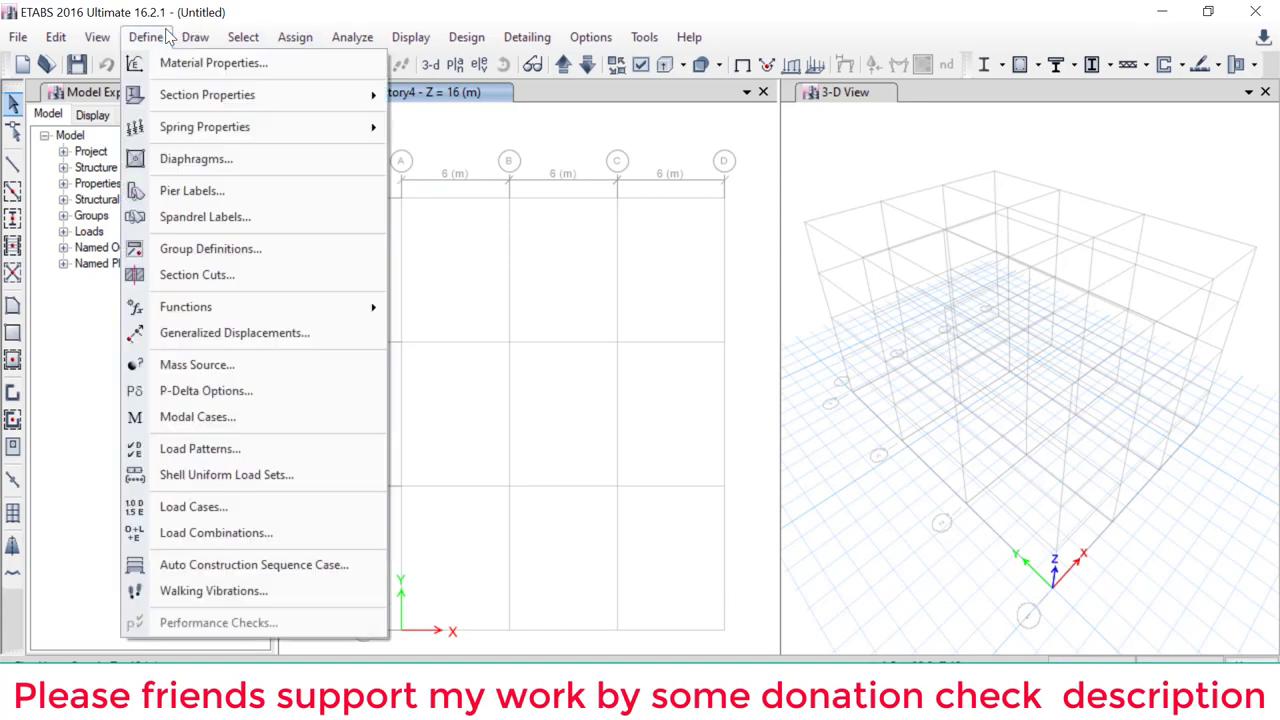
left_click(206, 64)
left_click(768, 240)
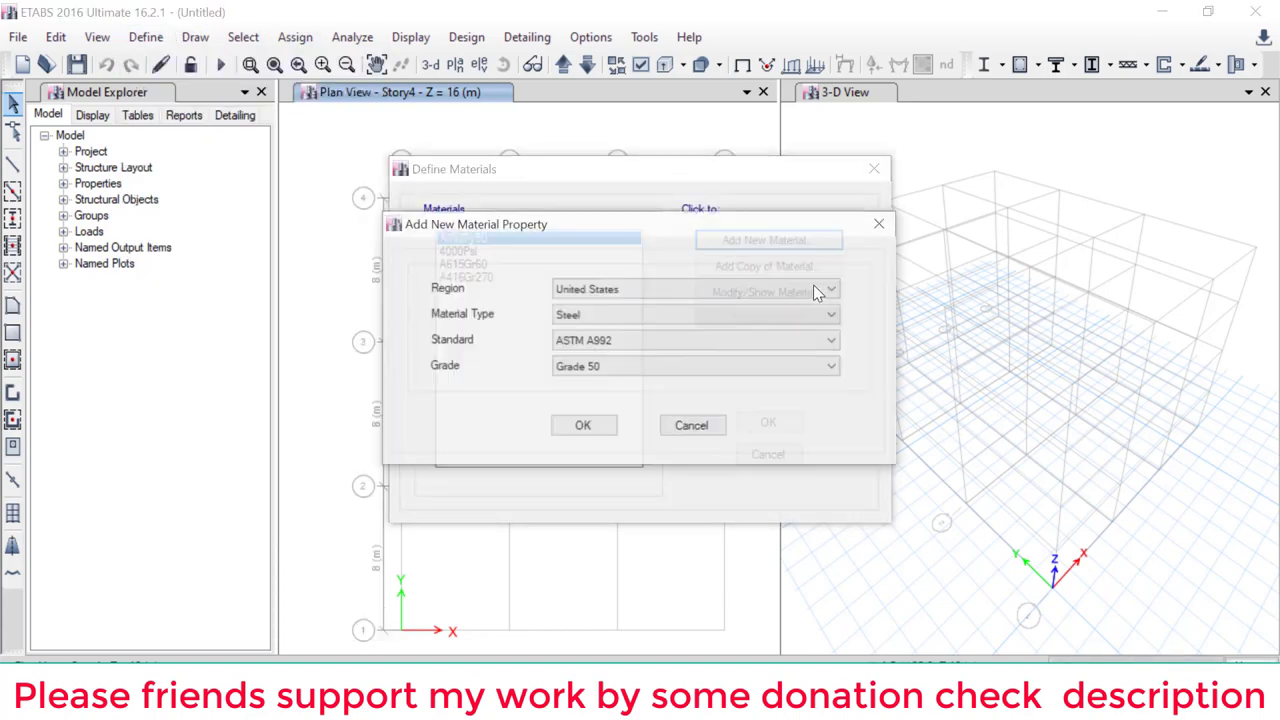
left_click(666, 288)
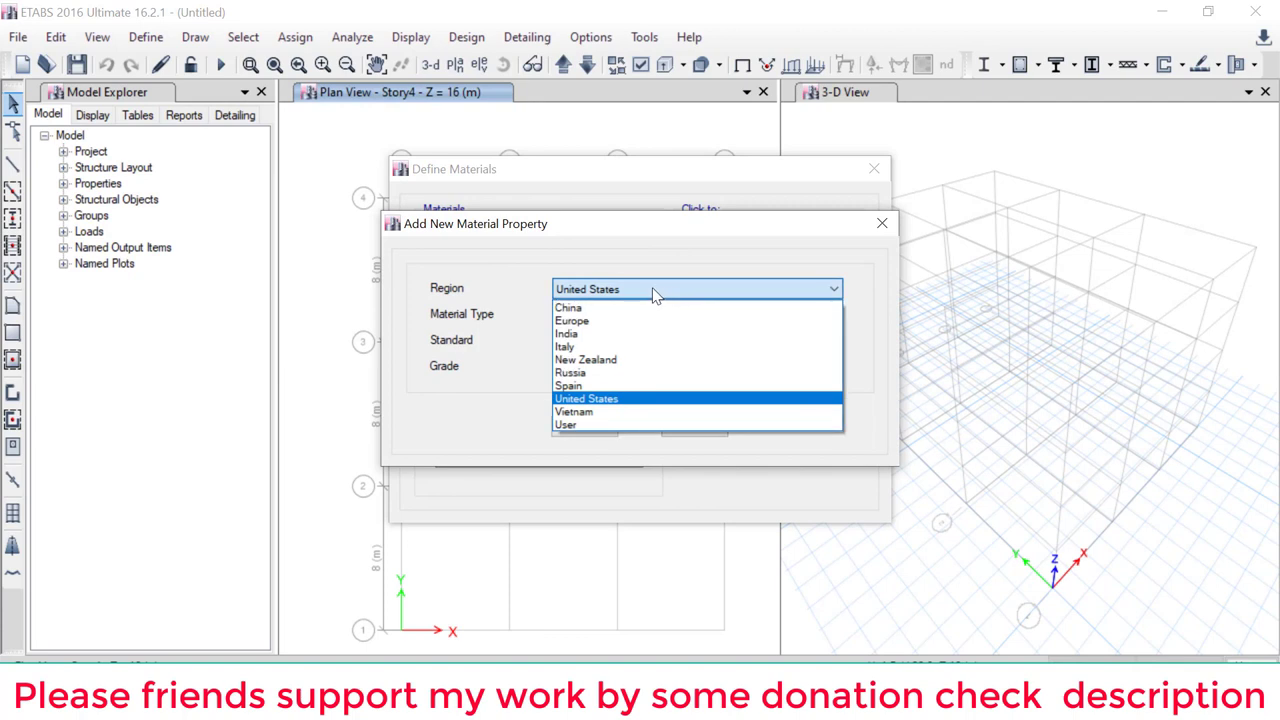
left_click(591, 333)
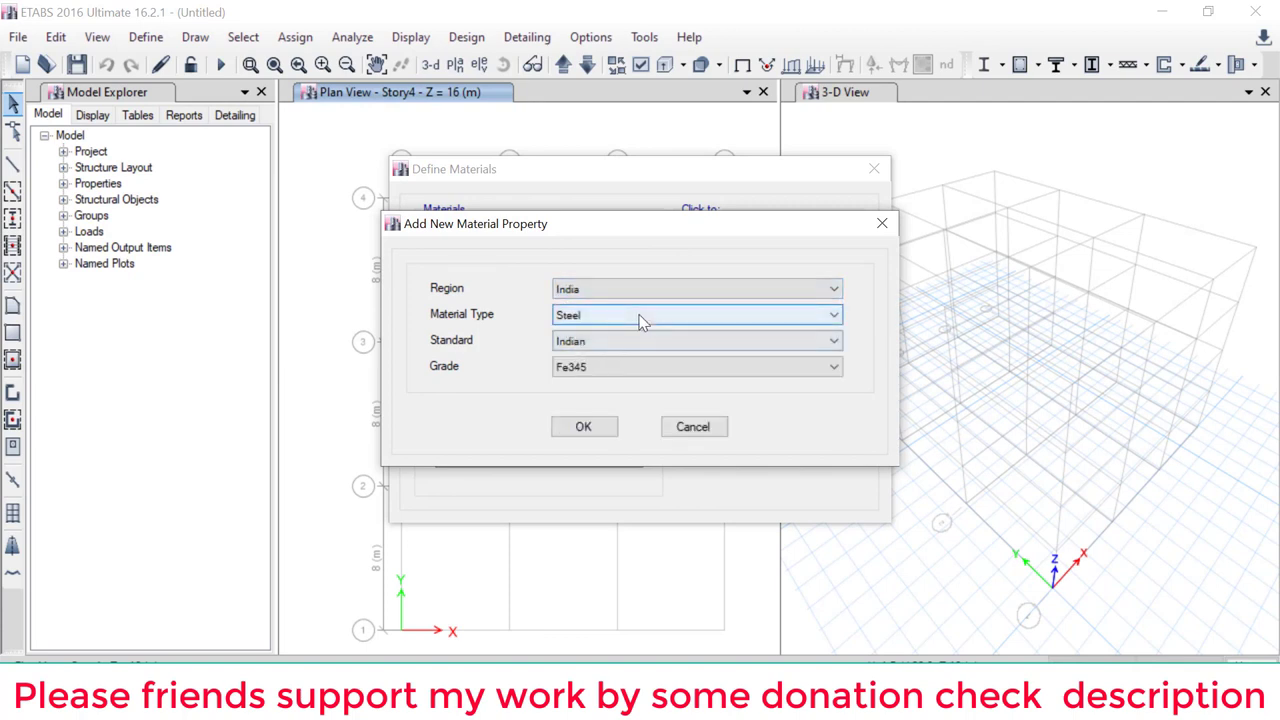
left_click(641, 318)
left_click(586, 347)
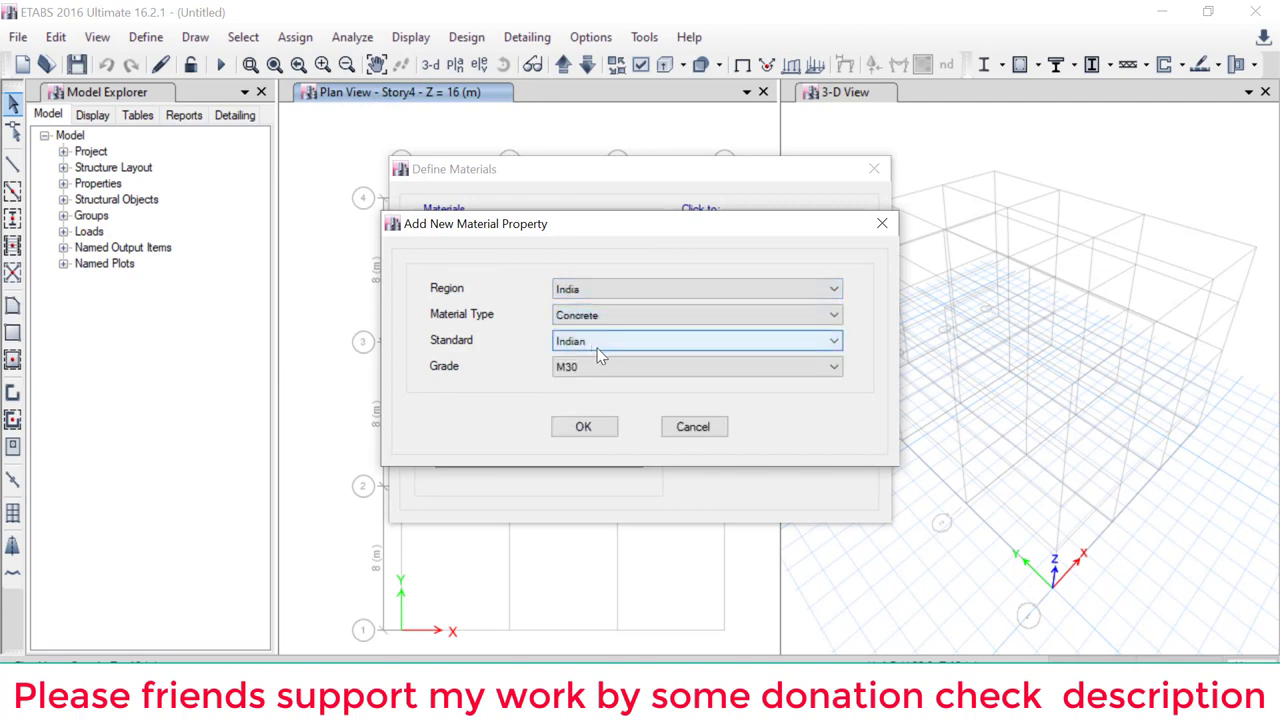
left_click(600, 367)
left_click(588, 404)
left_click(585, 426)
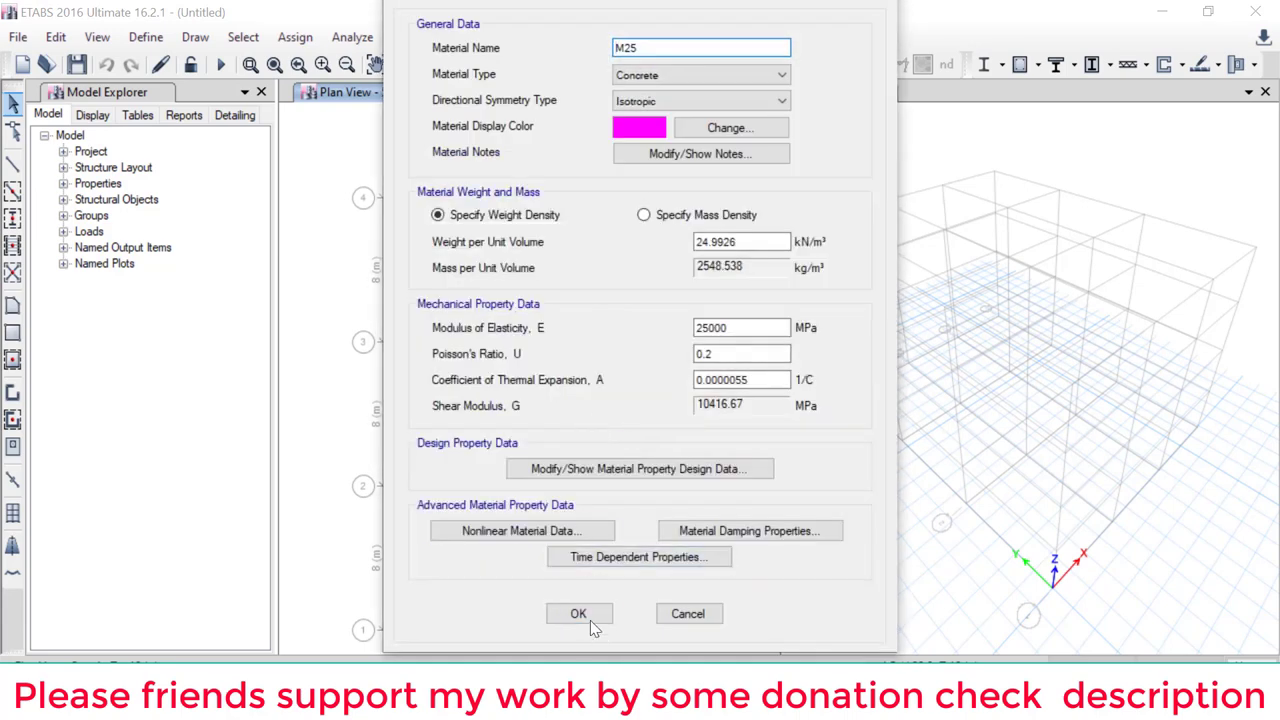
left_click(576, 613)
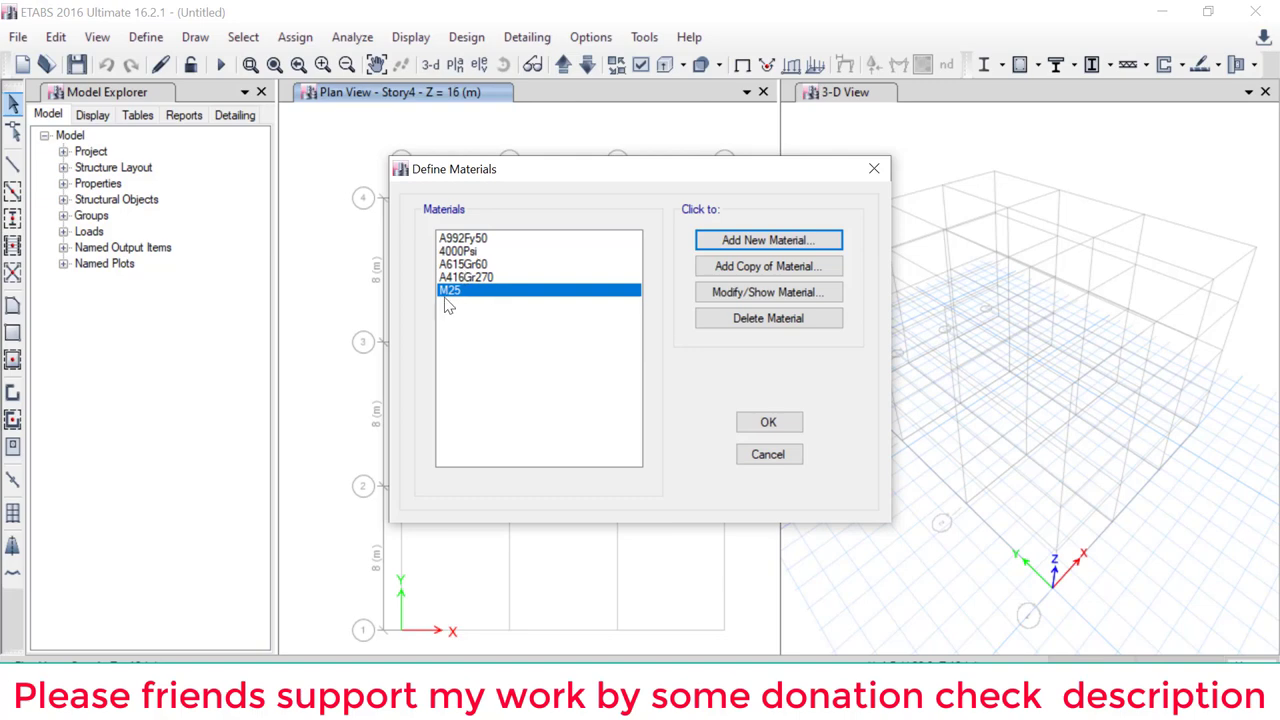
left_click(757, 427)
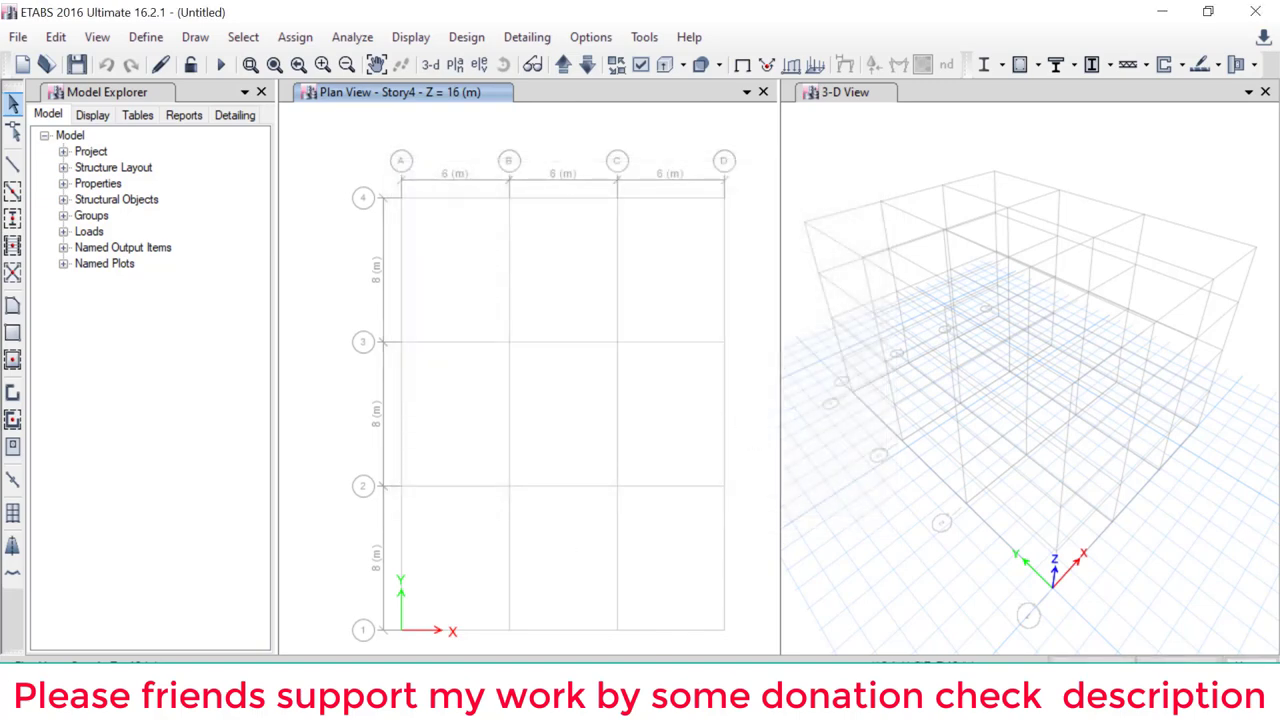
Step: Mark the M25 column material and the beam size and material on the problem sheet
key("alt+Tab")
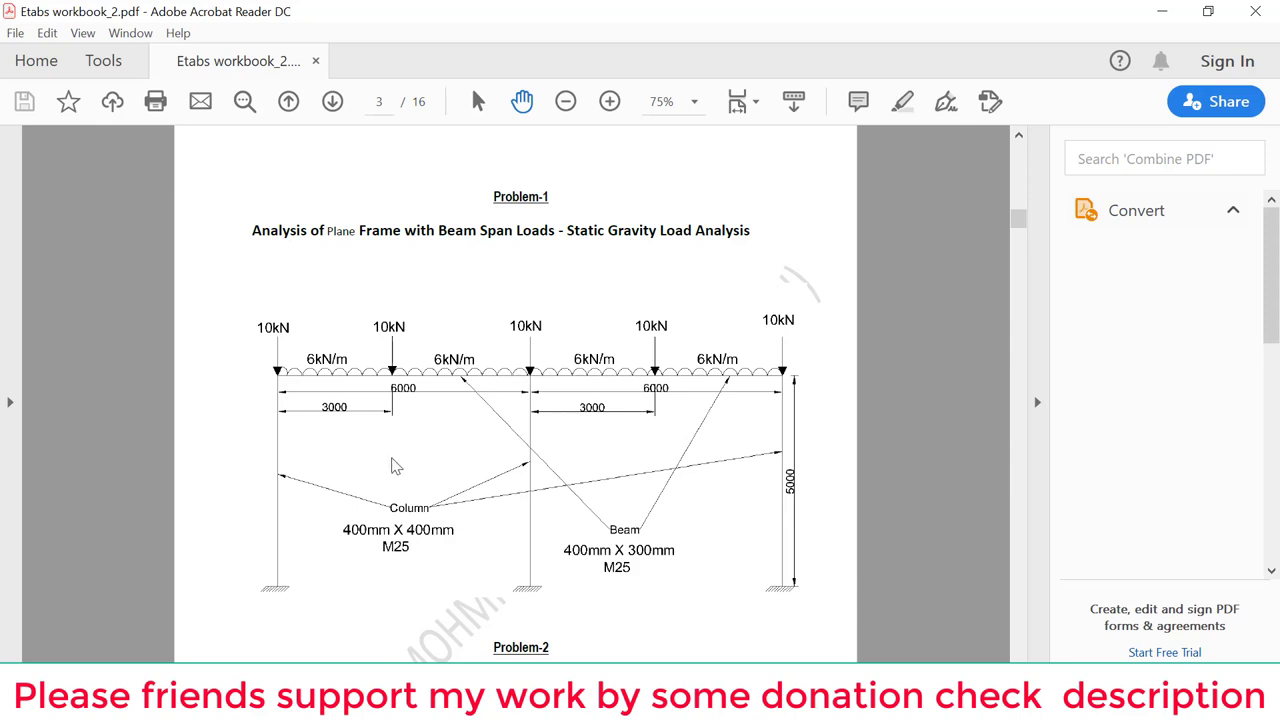
left_click_drag(355, 560, 468, 557)
left_click_drag(563, 571, 726, 575)
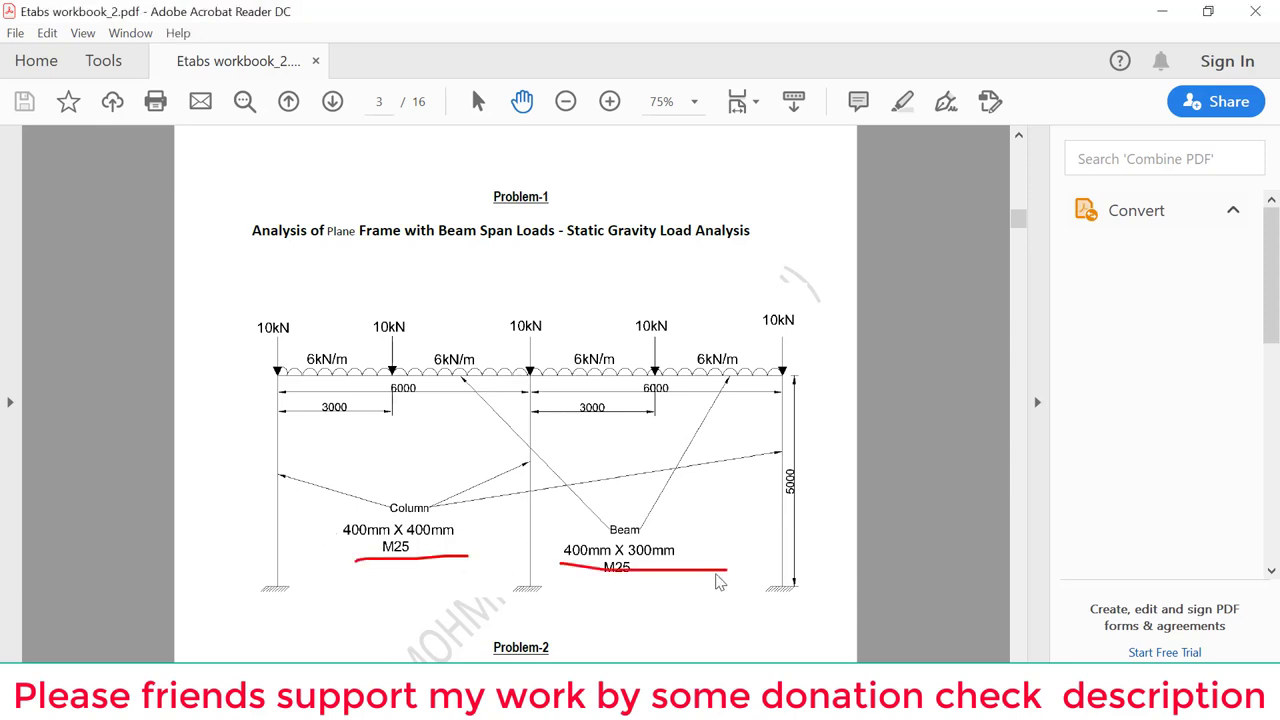
key("Escape")
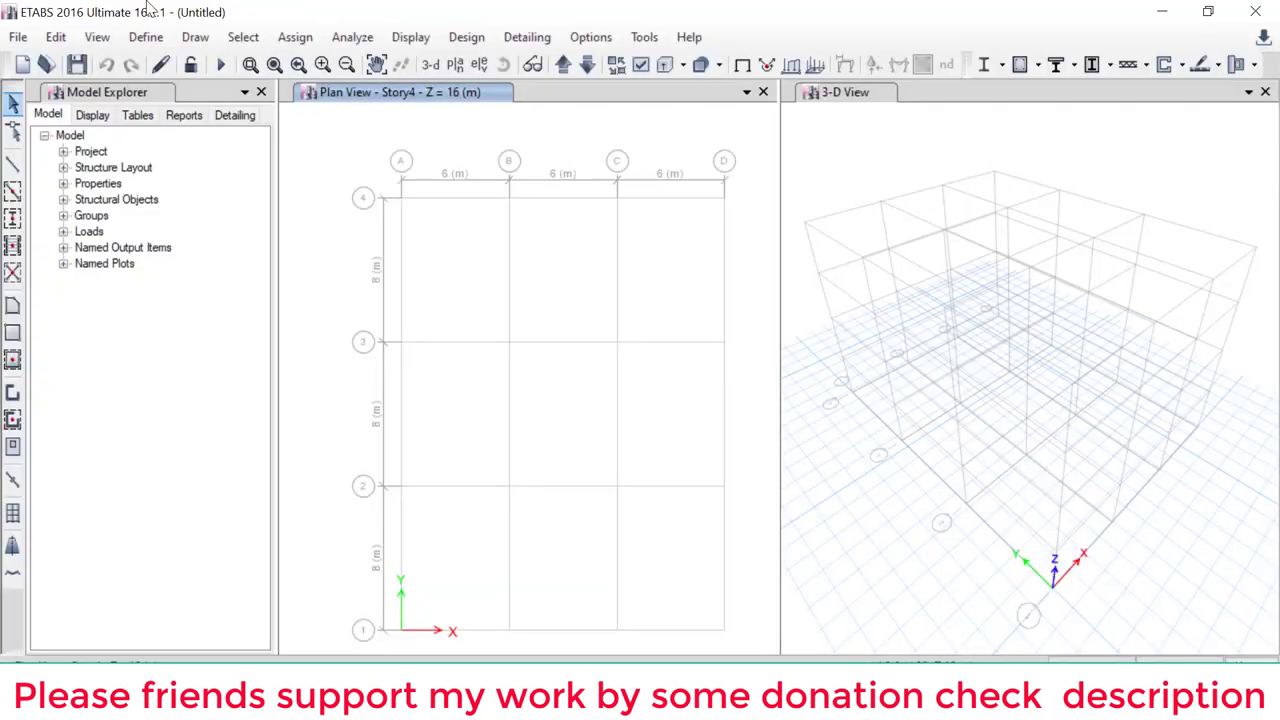
Step: Create the concrete rectangular section 'Beam' in M25, 400 mm deep by 300 mm wide
left_click(140, 40)
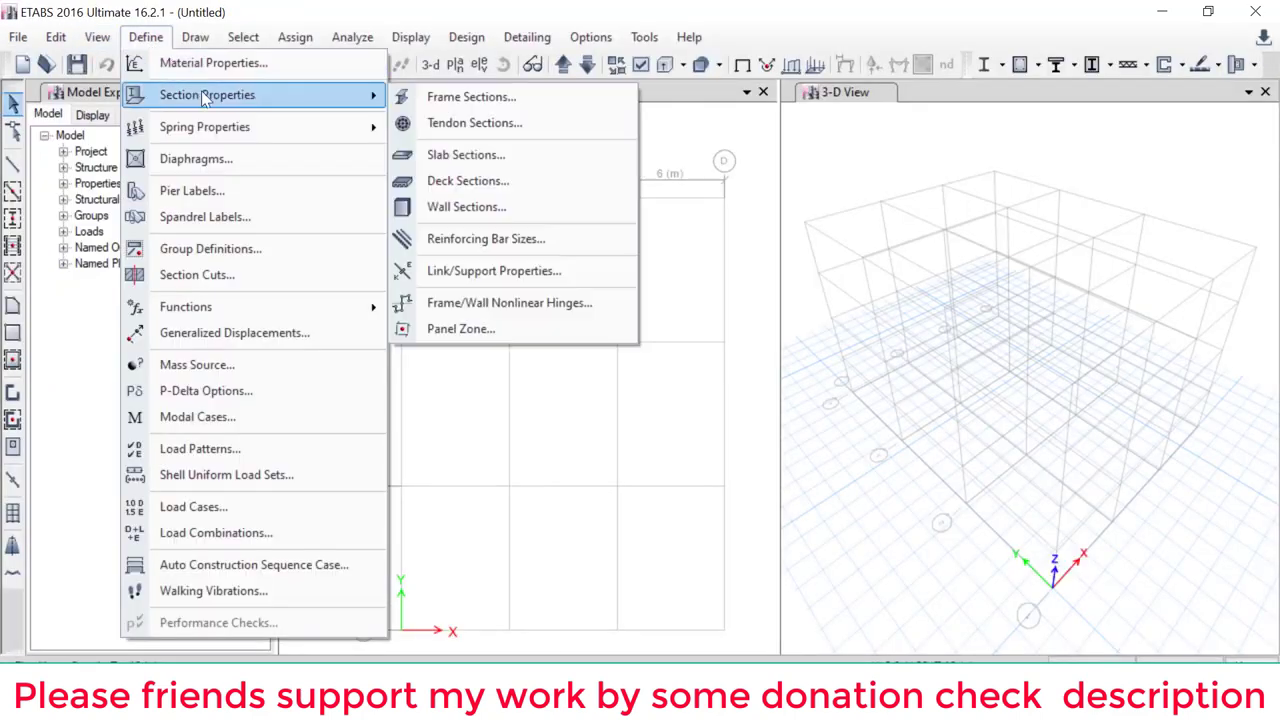
left_click(762, 182)
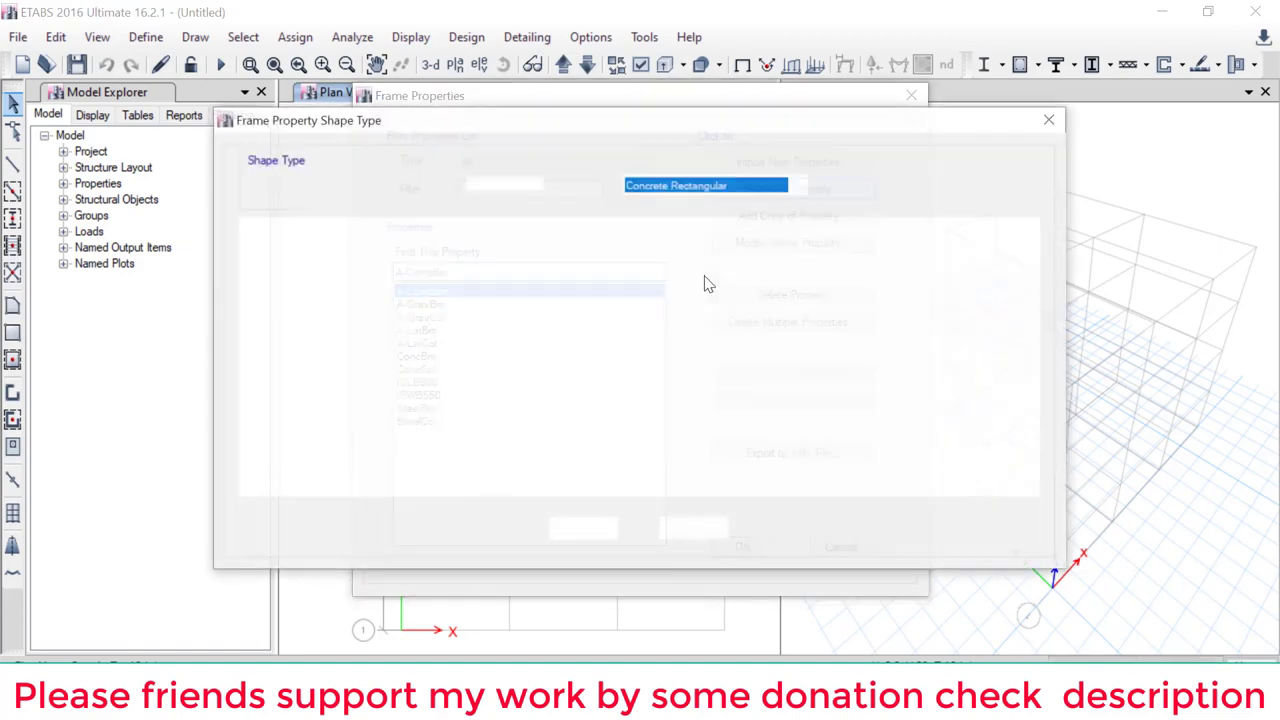
left_click(690, 529)
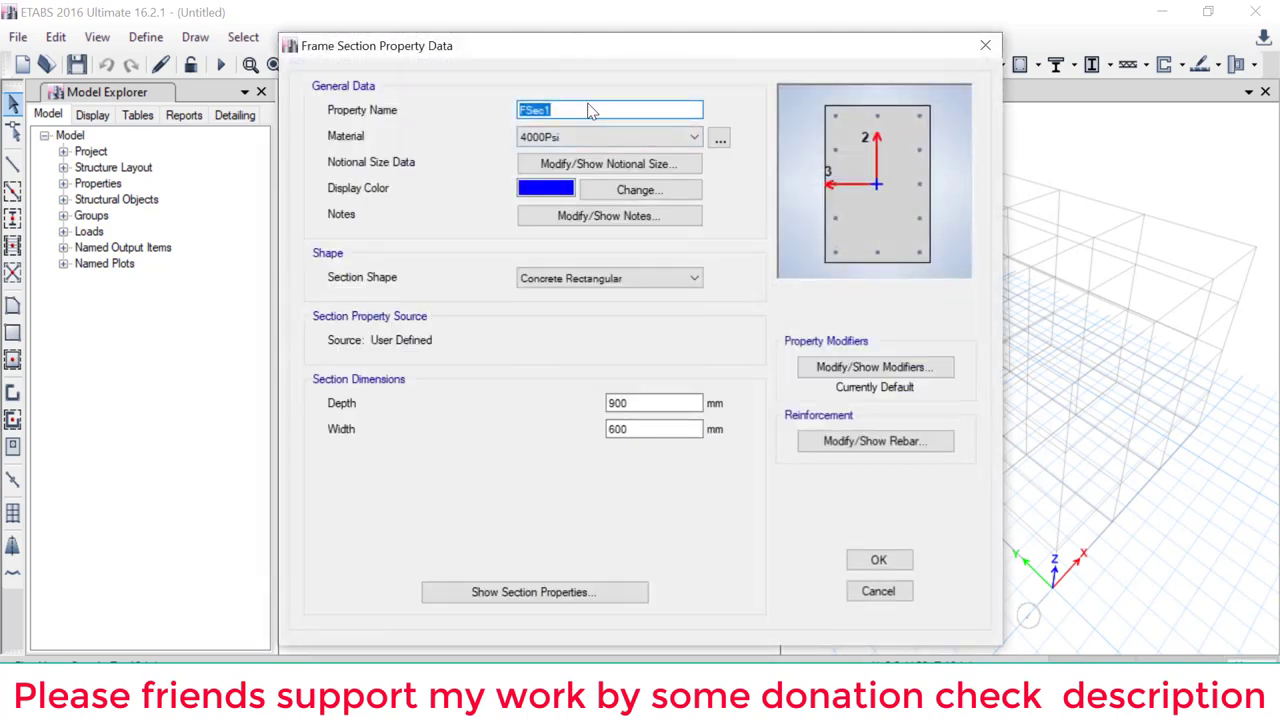
type("Beam")
left_click(686, 137)
left_click(547, 208)
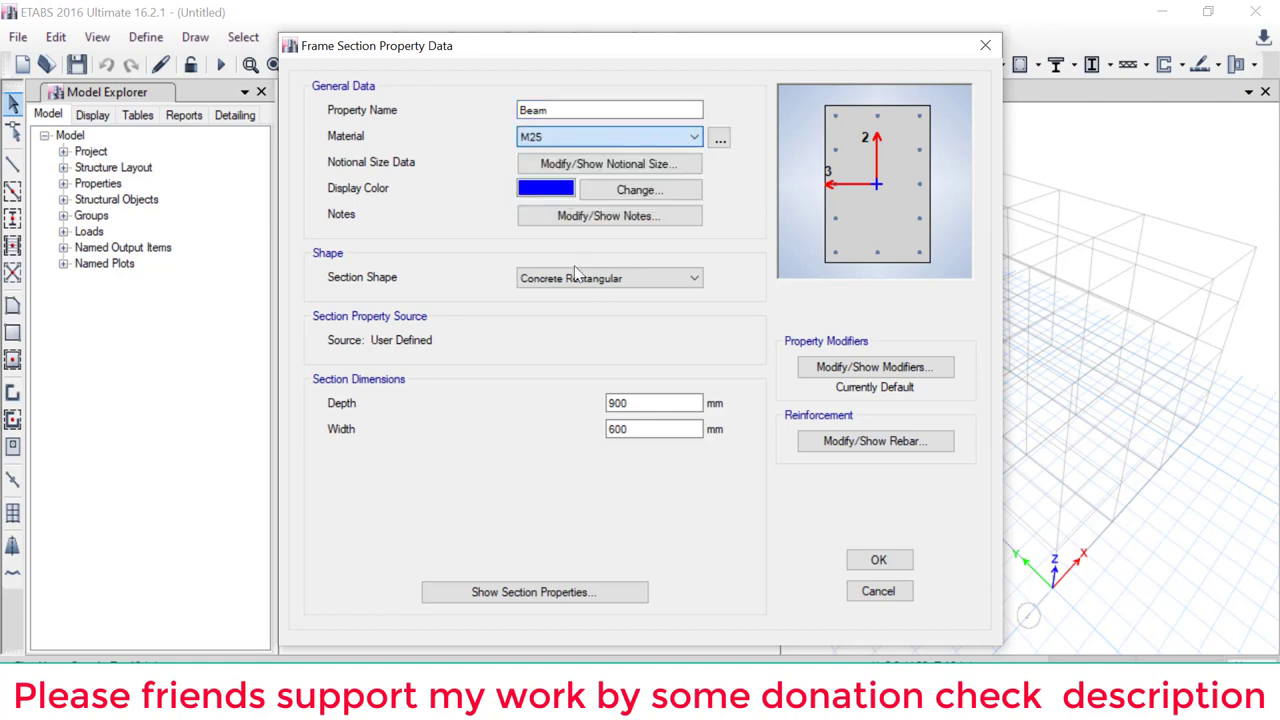
left_click_drag(693, 406, 486, 420)
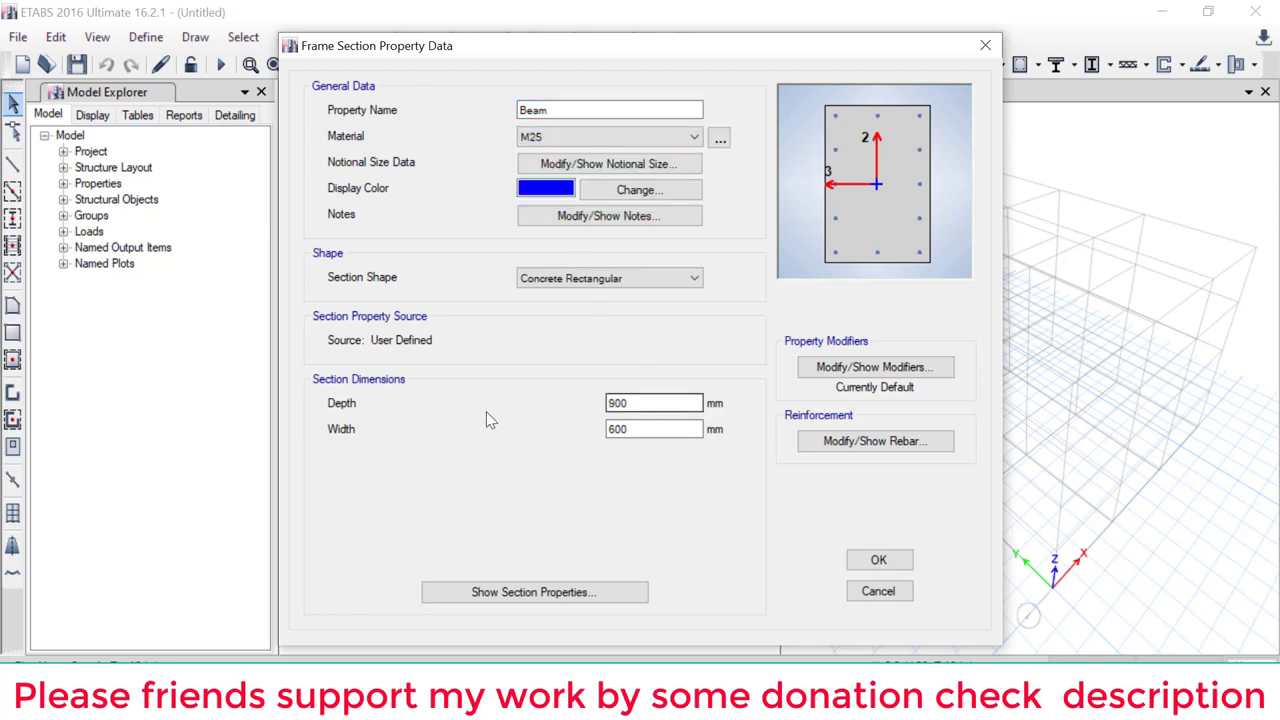
type("400")
key("Tab")
type("30")
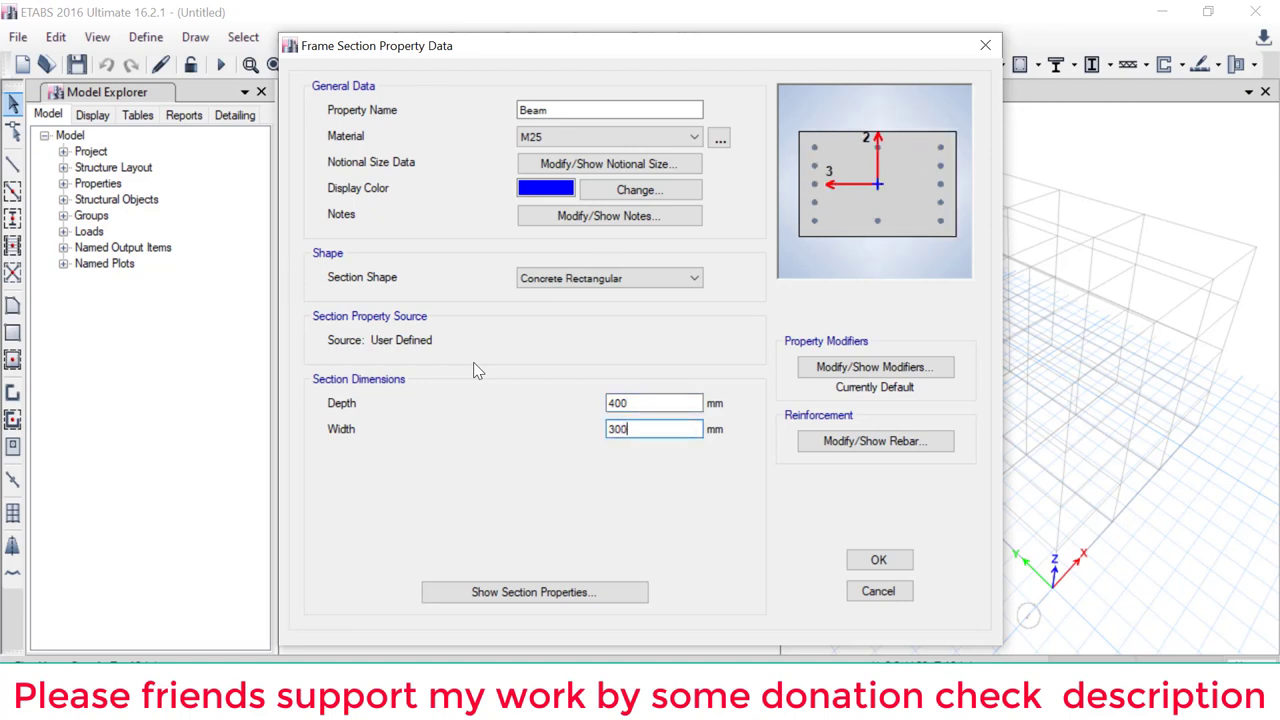
left_click(877, 563)
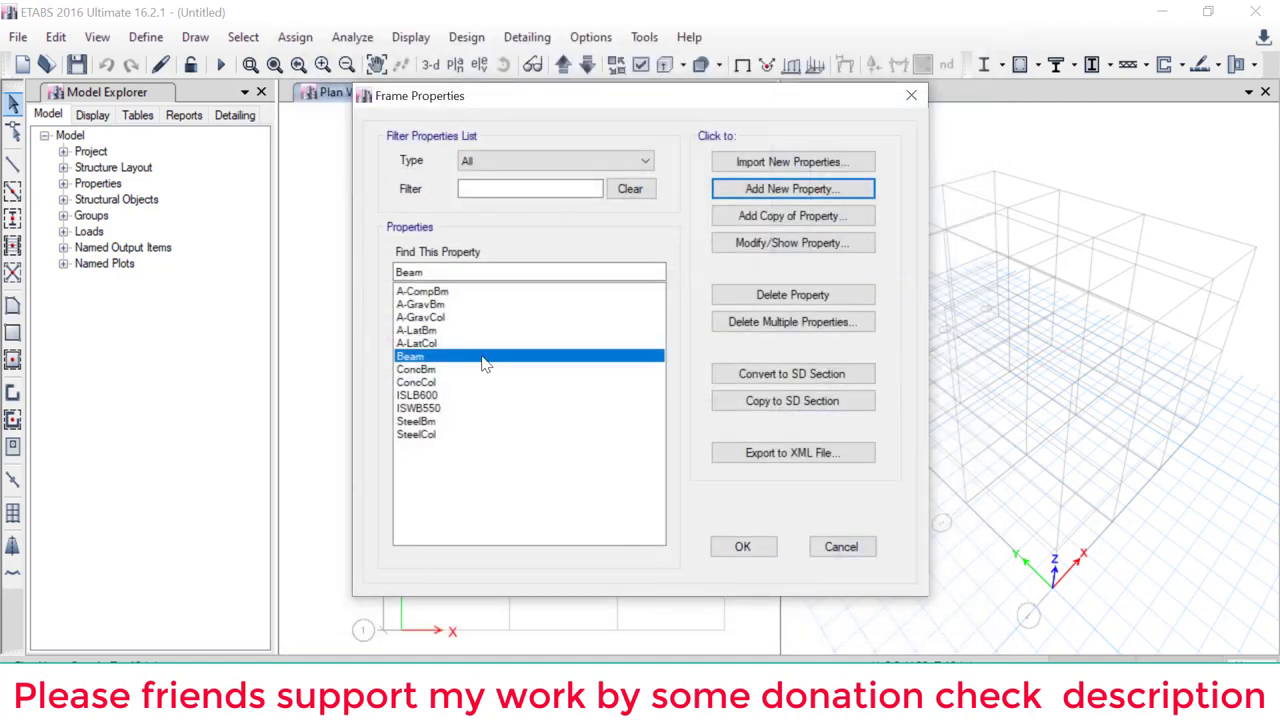
left_click(788, 190)
Step: Create the 400 × 400 mm M25 rectangular section 'Column' and close the frame sections list
left_click(693, 529)
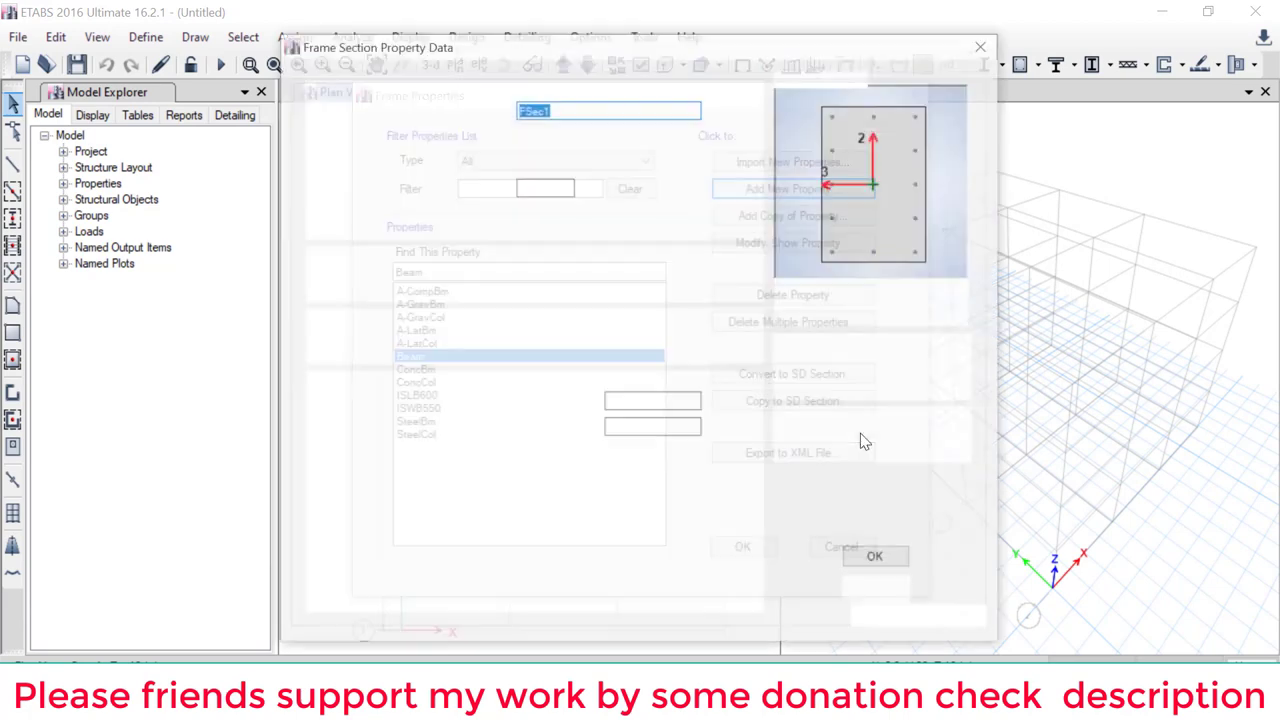
type("Col")
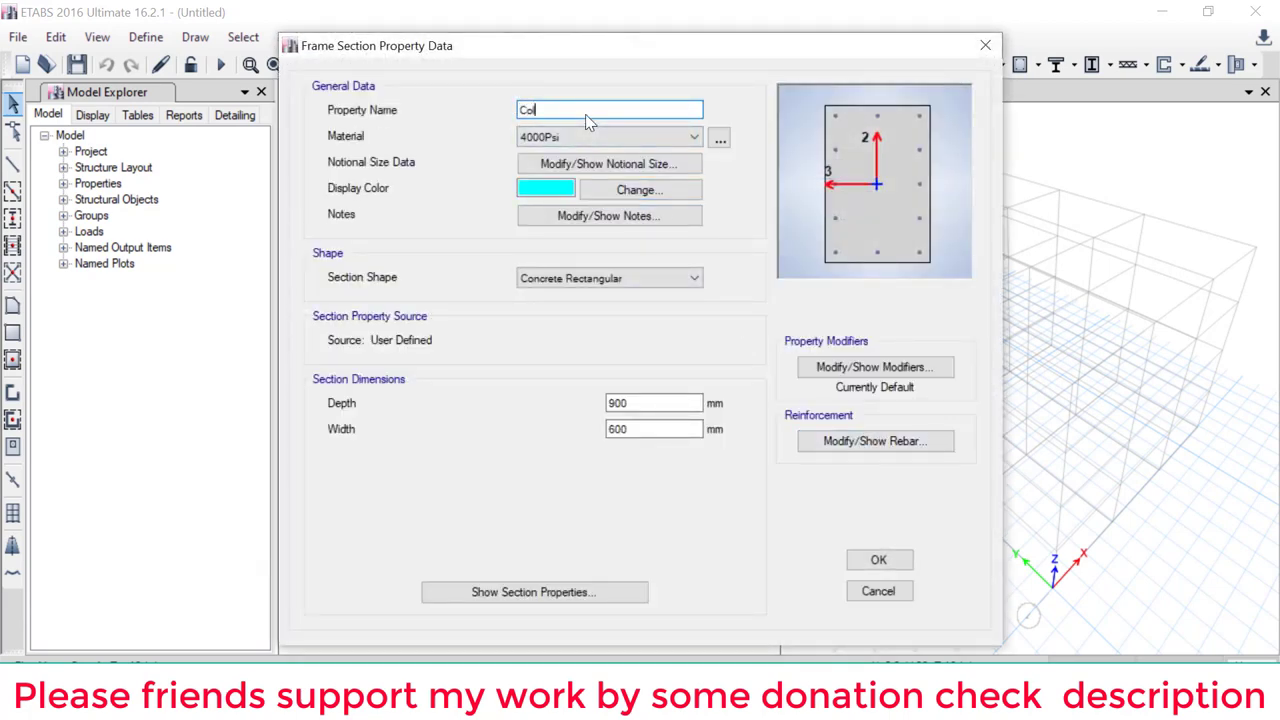
type("umn")
left_click(662, 137)
left_click(584, 210)
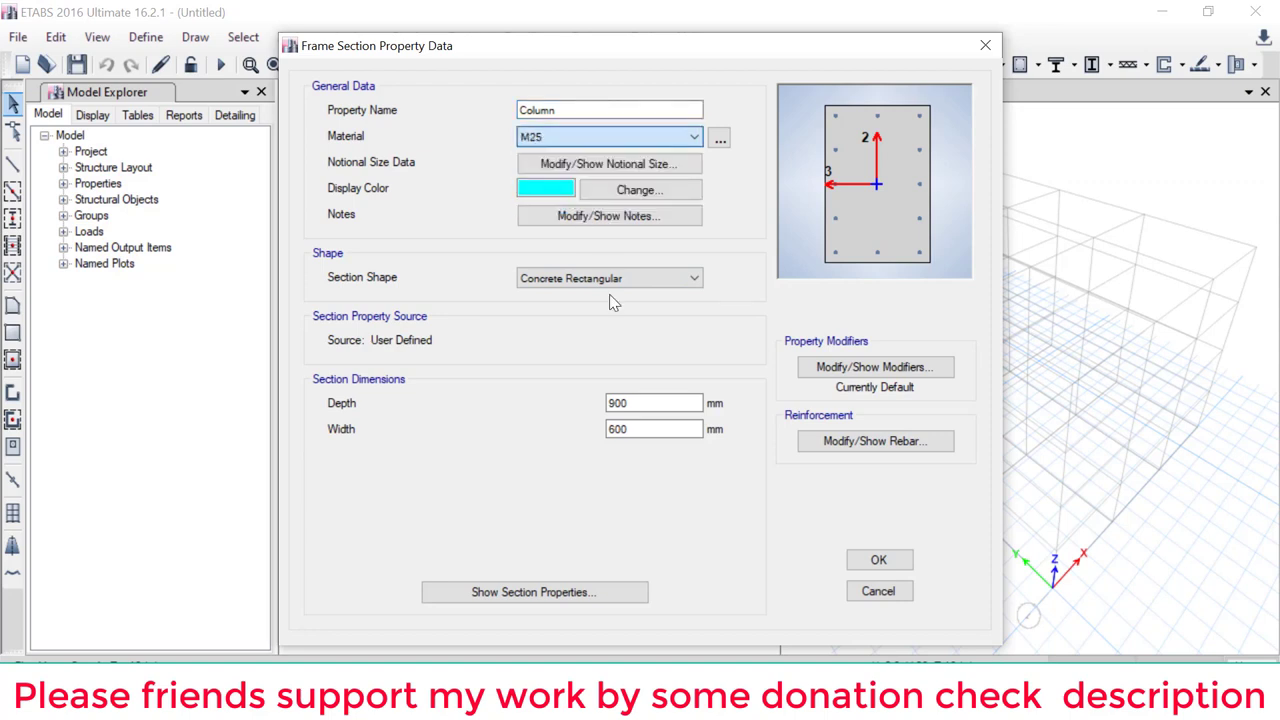
double_click(642, 403)
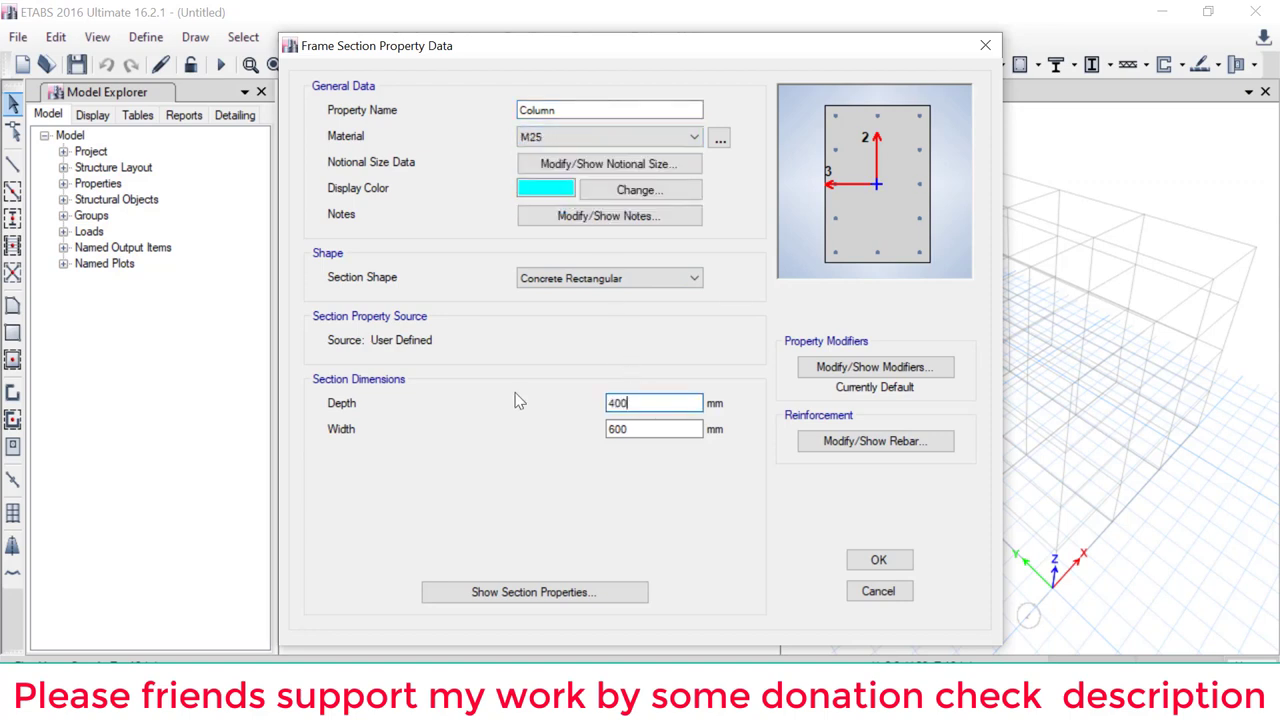
key("Tab")
type("400")
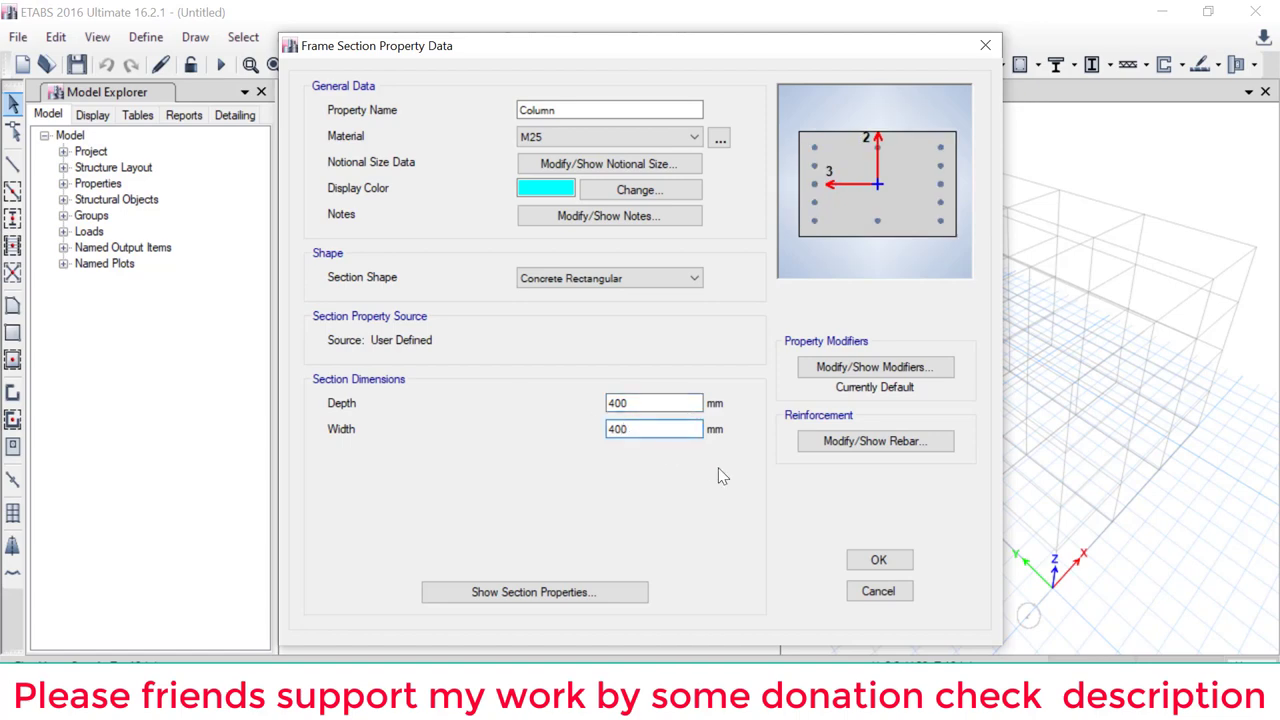
left_click(900, 562)
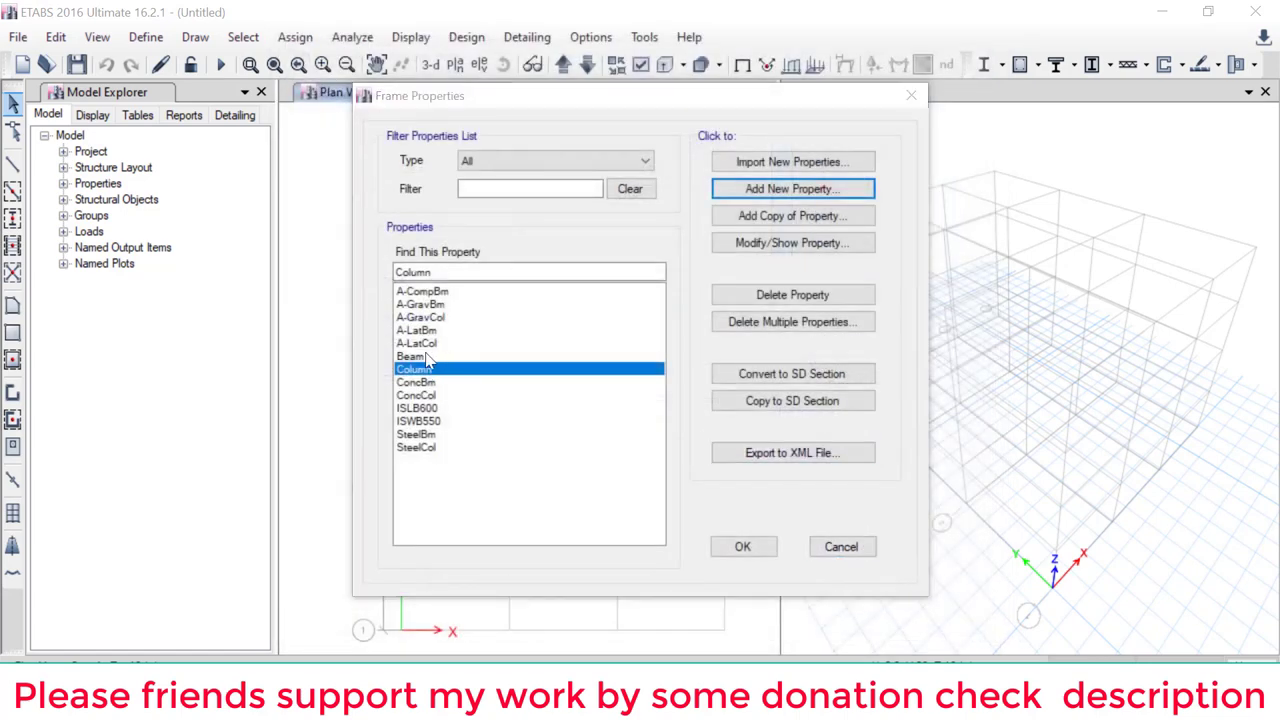
left_click_drag(427, 357, 533, 312)
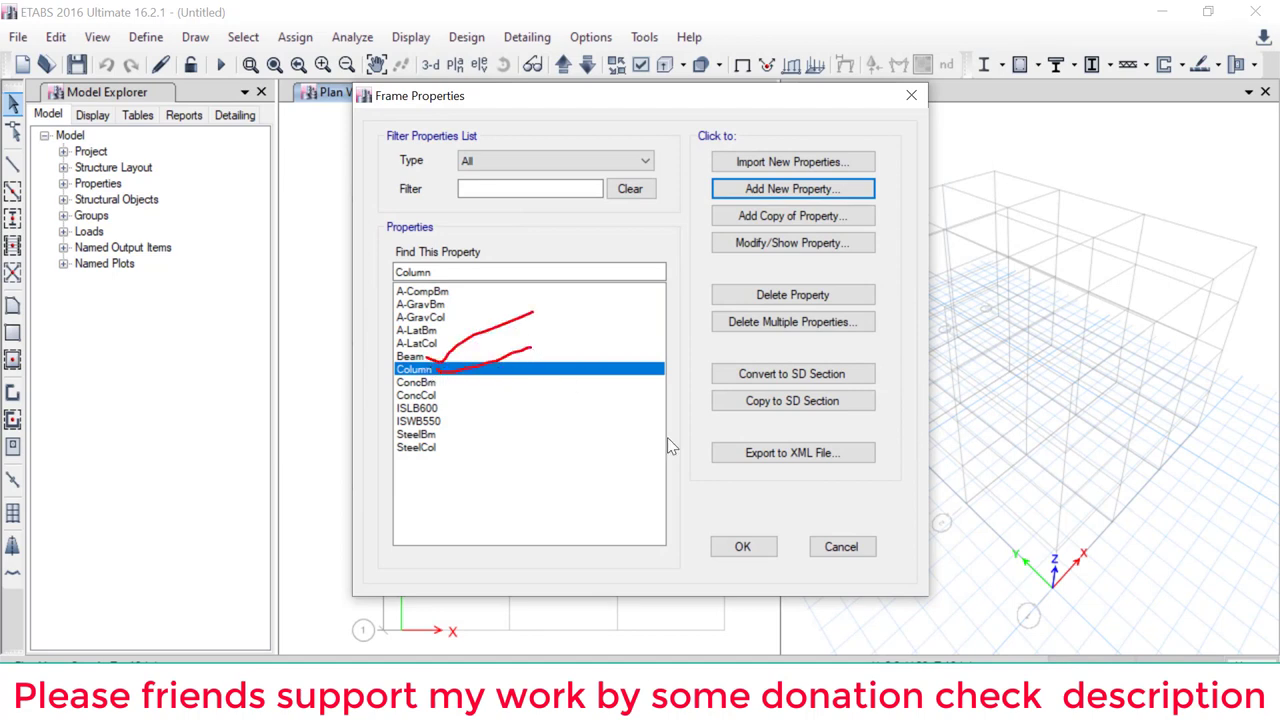
left_click(745, 547)
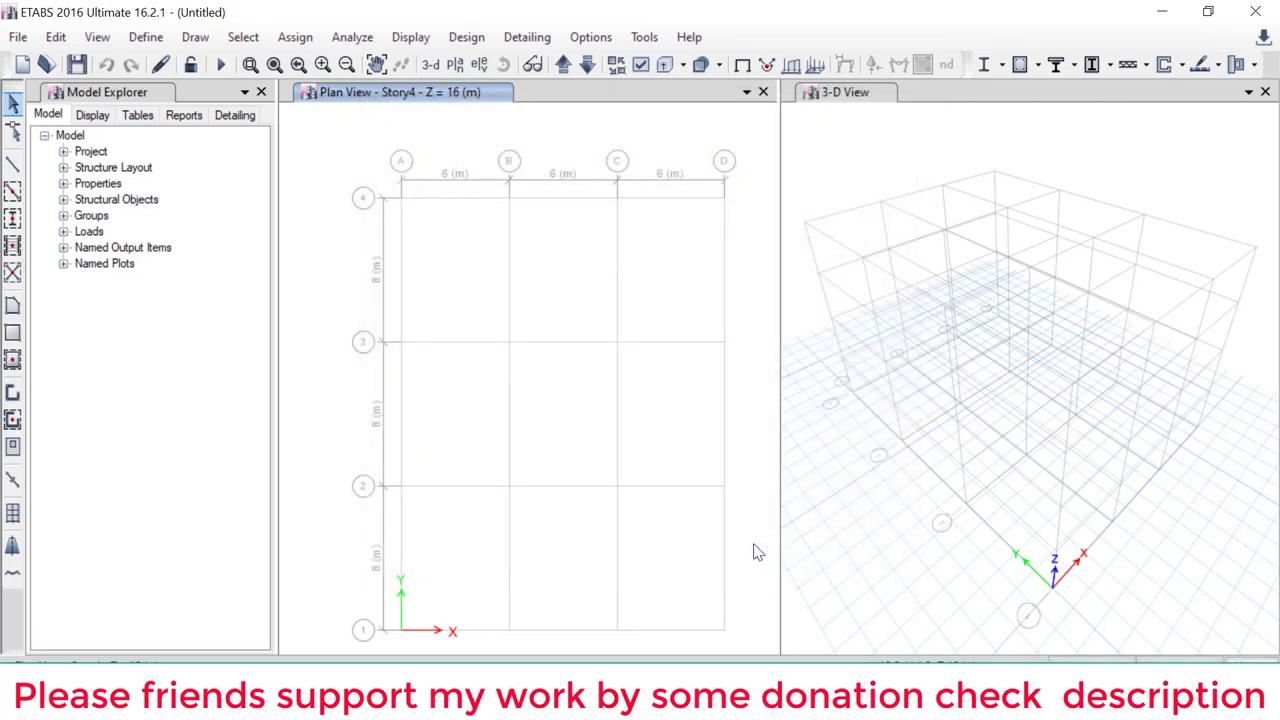
Step: Draw Beam-section beams on grid 4 from A to B and from B to C
left_click(13, 194)
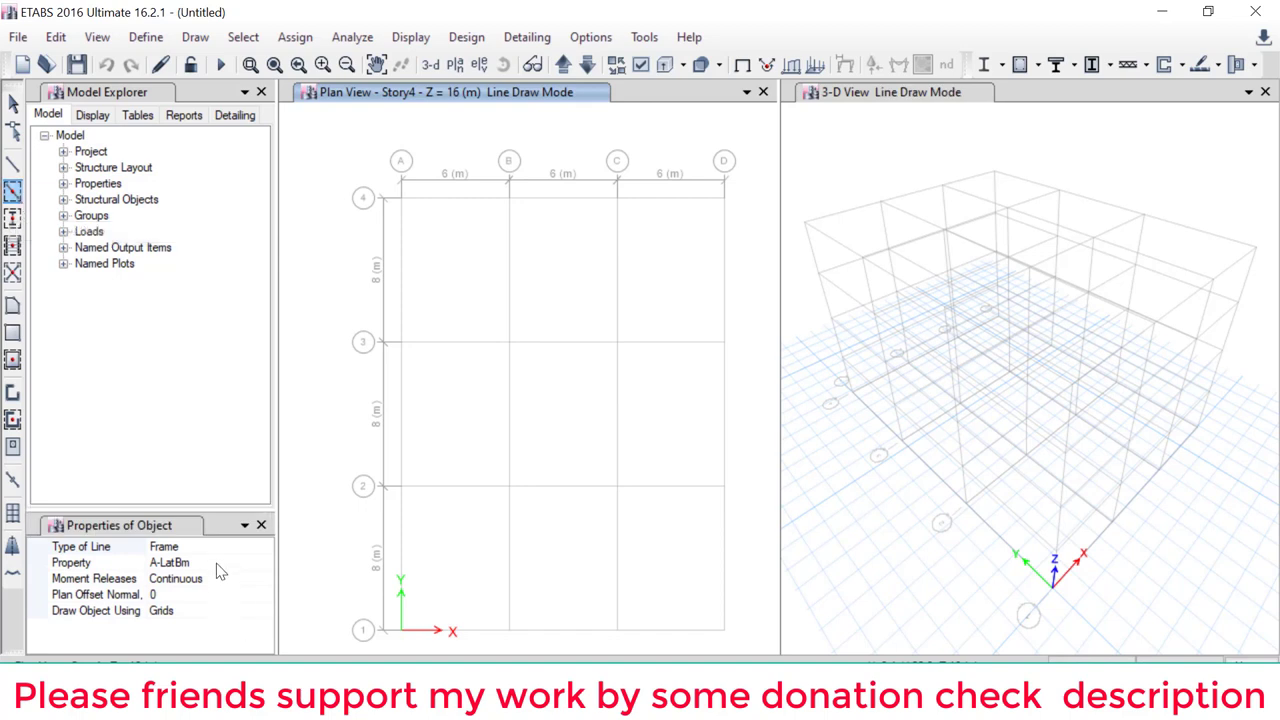
left_click(224, 563)
left_click(264, 563)
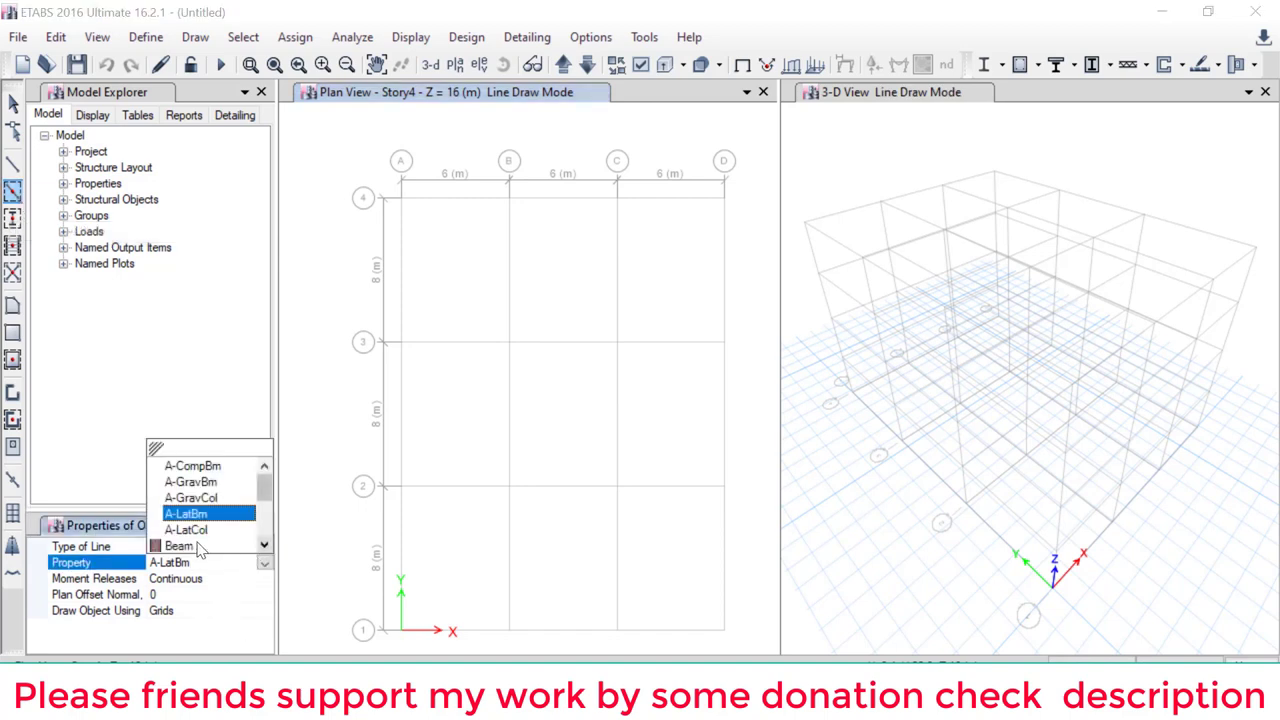
left_click(200, 545)
left_click(470, 199)
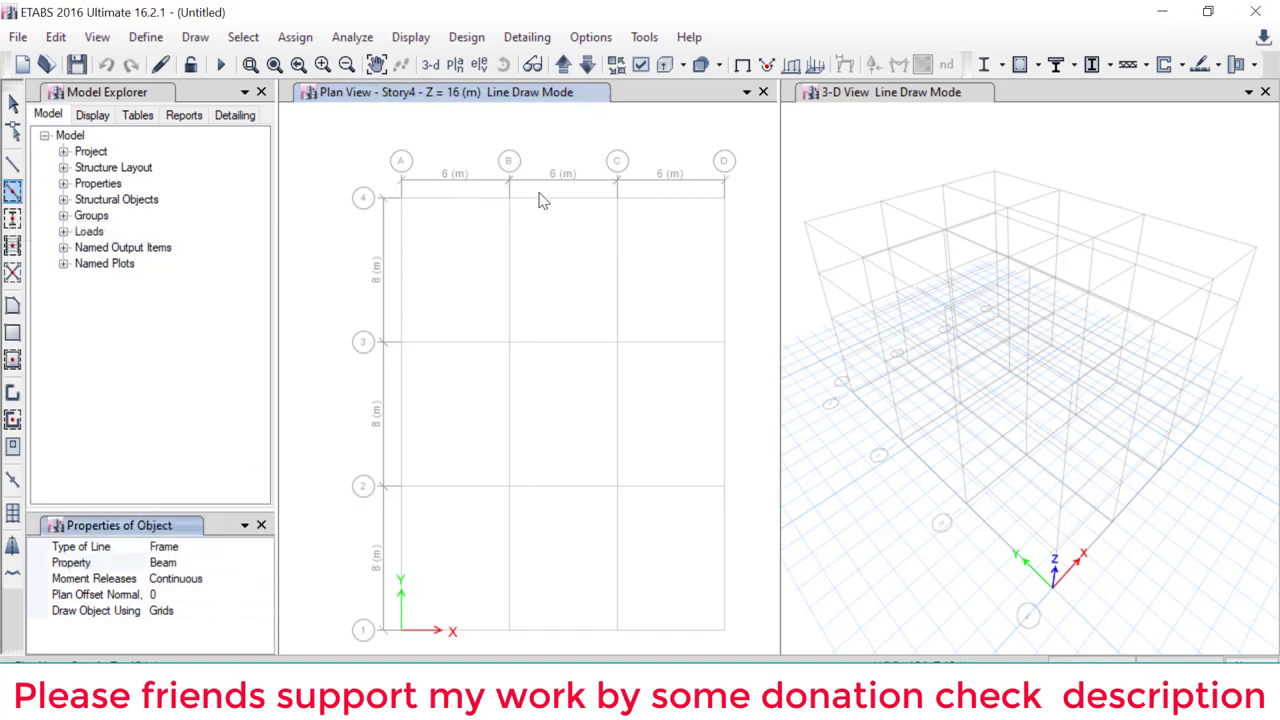
left_click(566, 204)
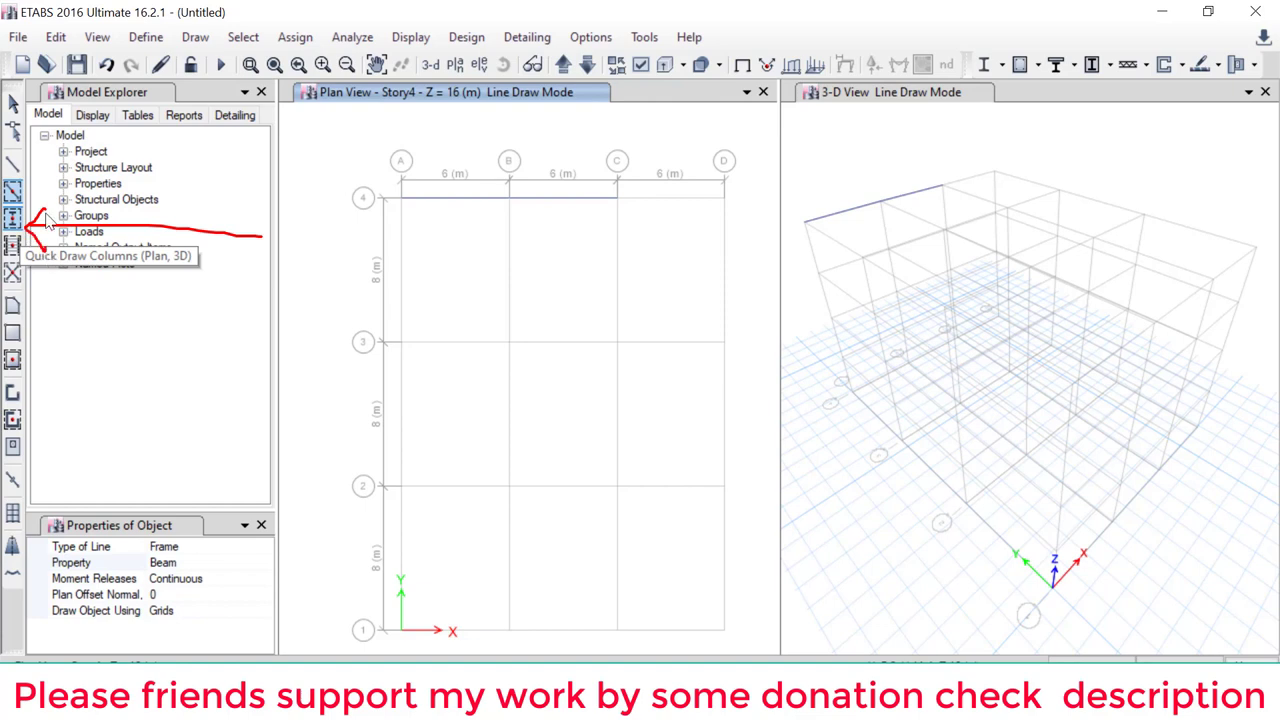
Step: Place a Column-section column at grid point A4
left_click(12, 218)
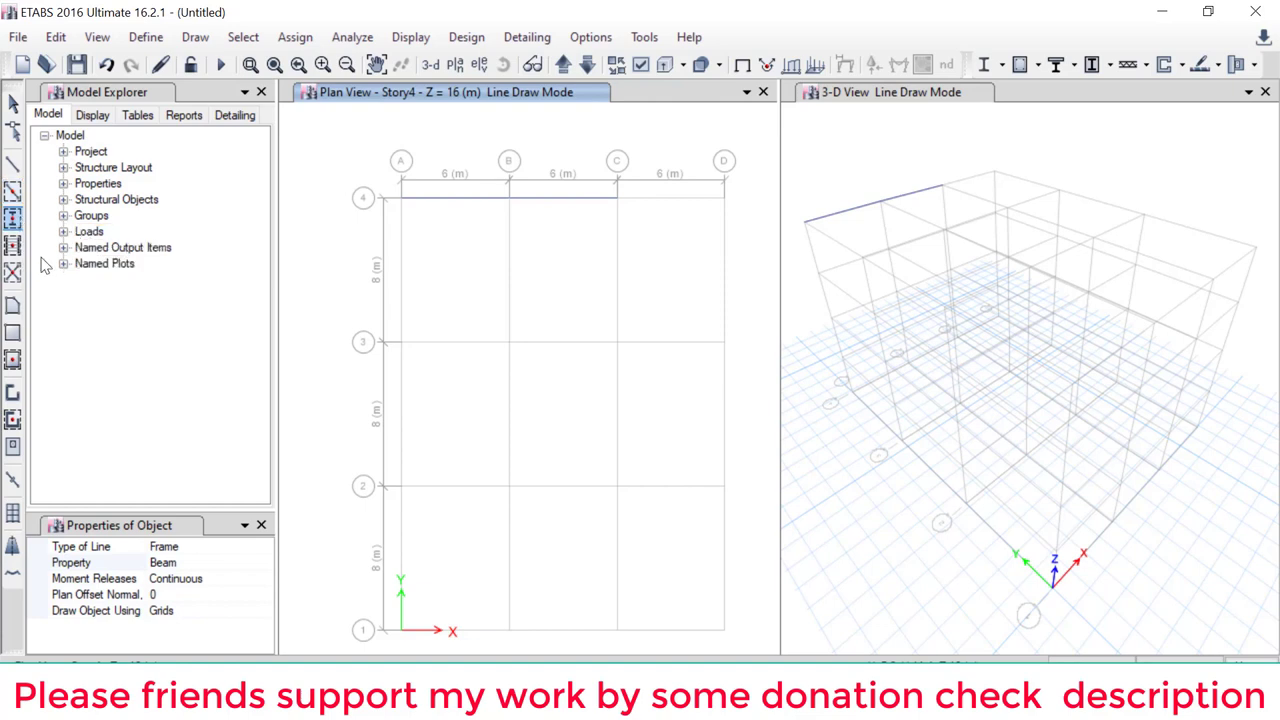
left_click(228, 549)
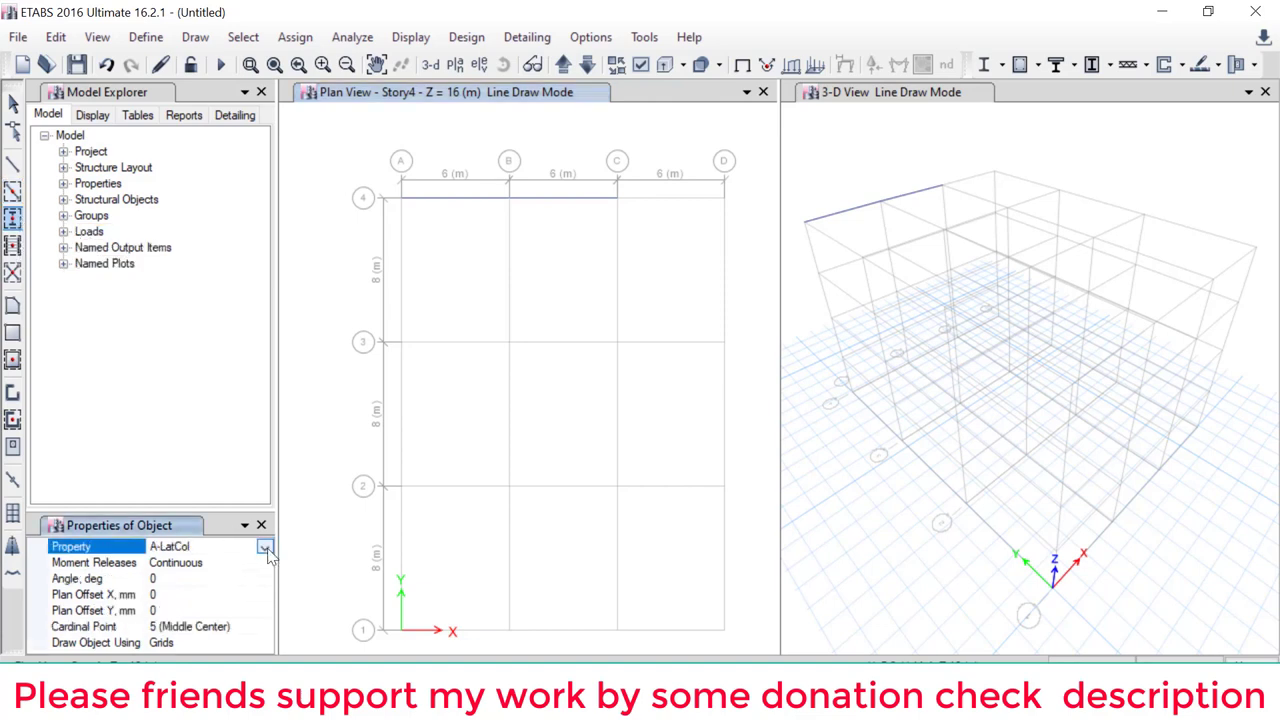
left_click(264, 546)
left_click(265, 644)
left_click(200, 644)
scroll(410, 216, "up", 2)
scroll(400, 191, "up", 1)
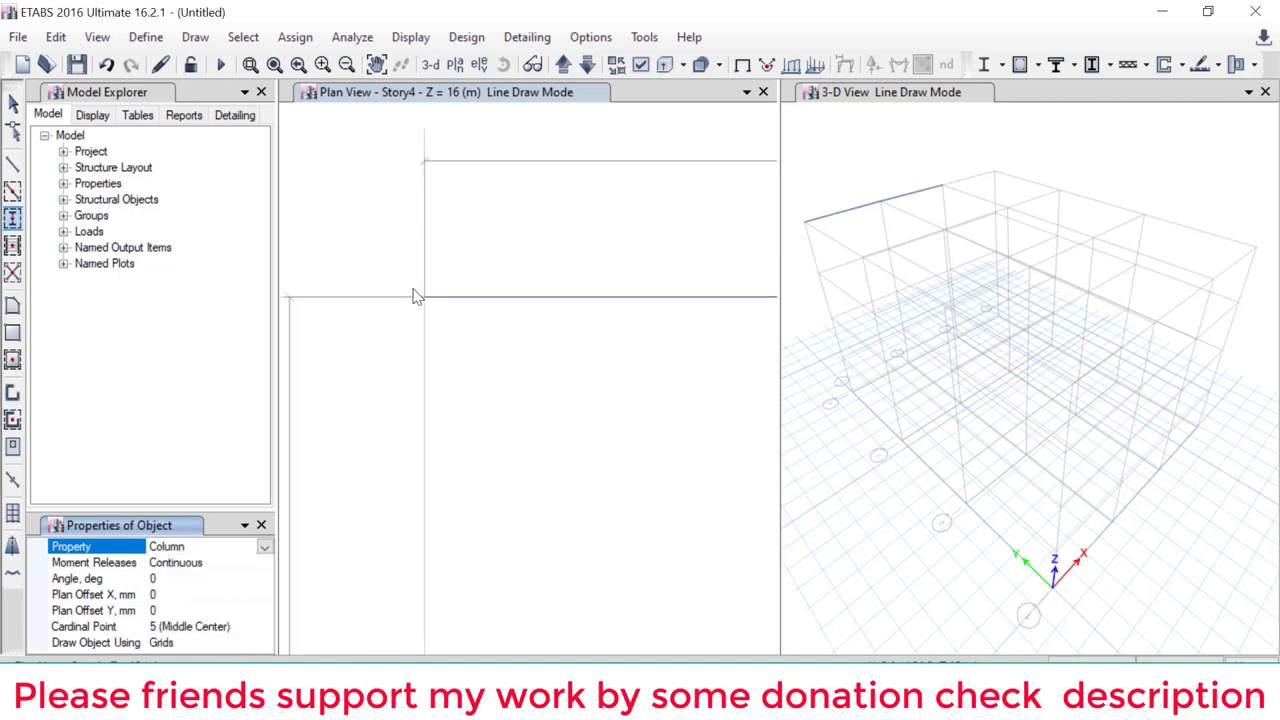
left_click(424, 303)
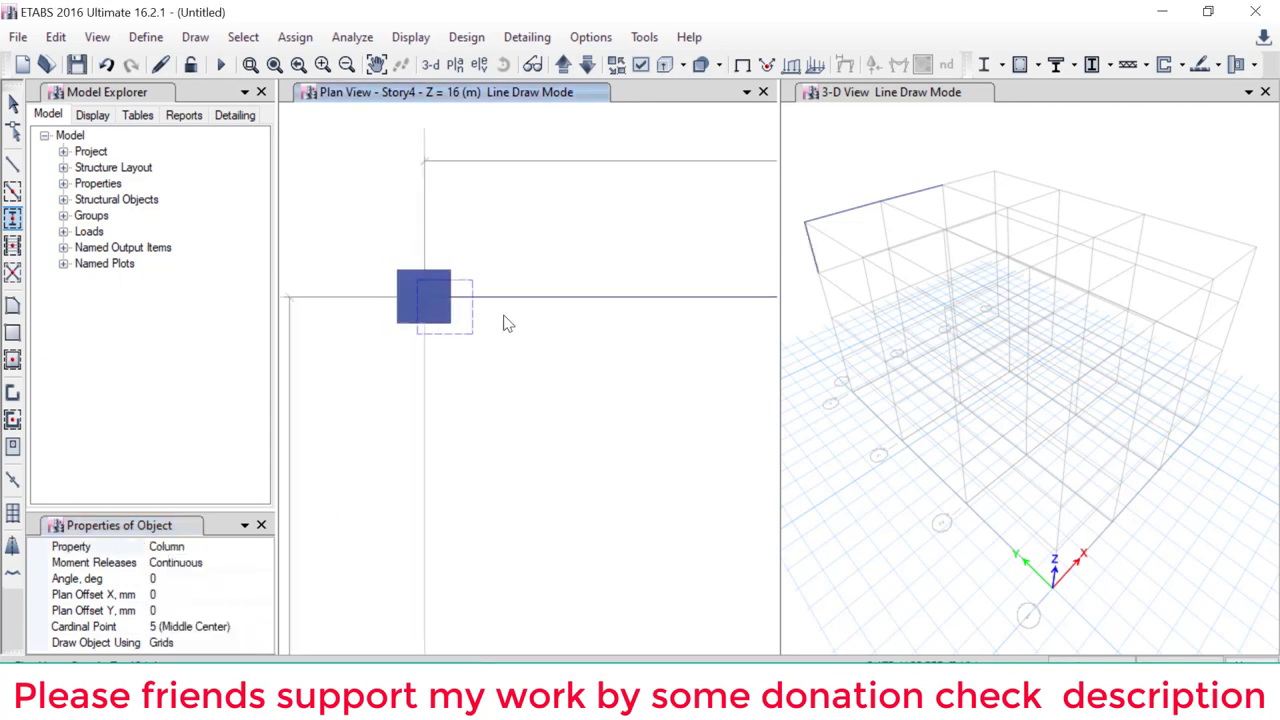
Step: Add the remaining columns at C4 and B4, then return to selection mode
scroll(500, 337, "down", 3)
scroll(394, 314, "down", 3)
scroll(625, 327, "up", 2)
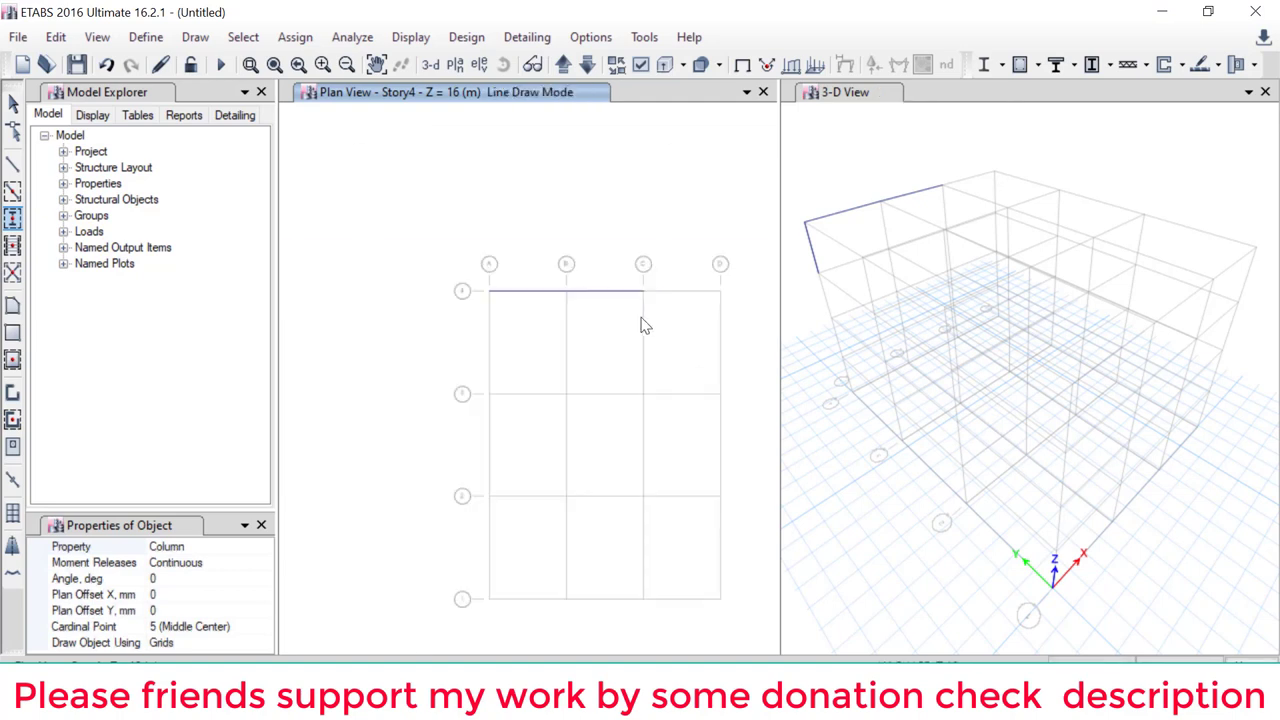
scroll(569, 277, "up", 2)
scroll(569, 283, "down", 1)
scroll(585, 260, "down", 1)
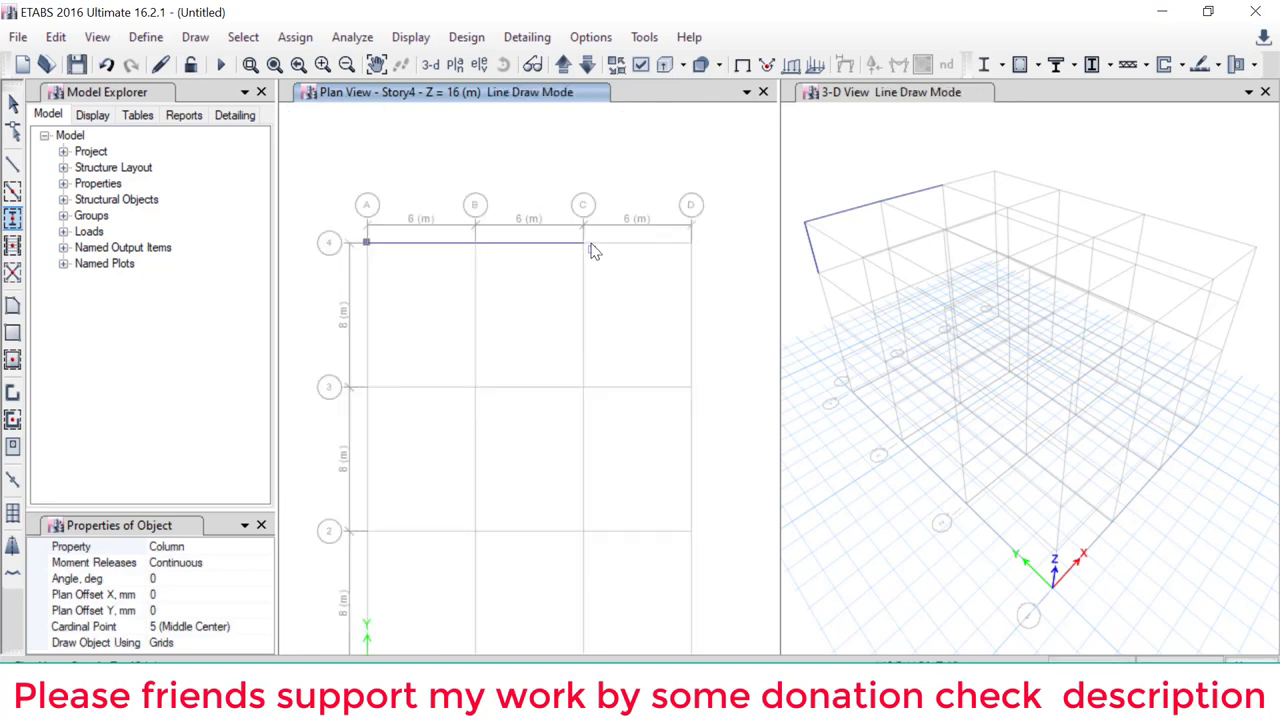
scroll(588, 255, "up", 2)
scroll(576, 245, "up", 1)
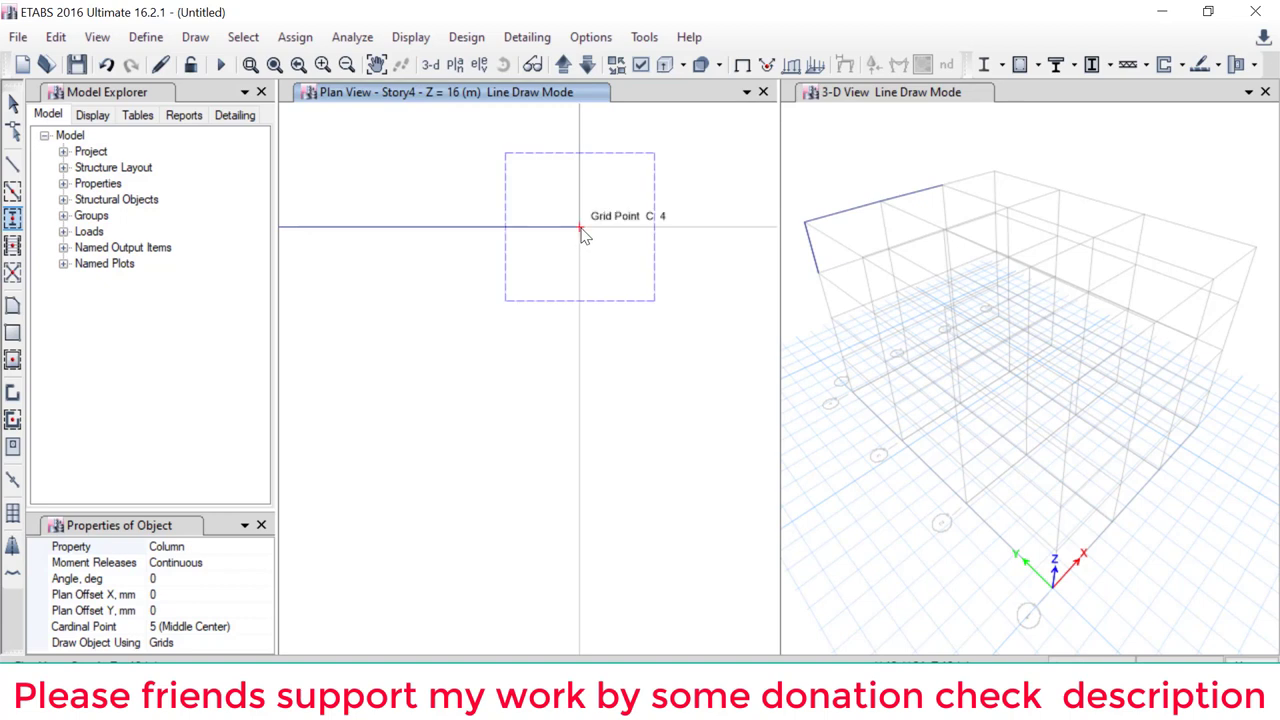
left_click(580, 232)
scroll(586, 234, "down", 2)
scroll(646, 277, "down", 2)
scroll(595, 272, "up", 3)
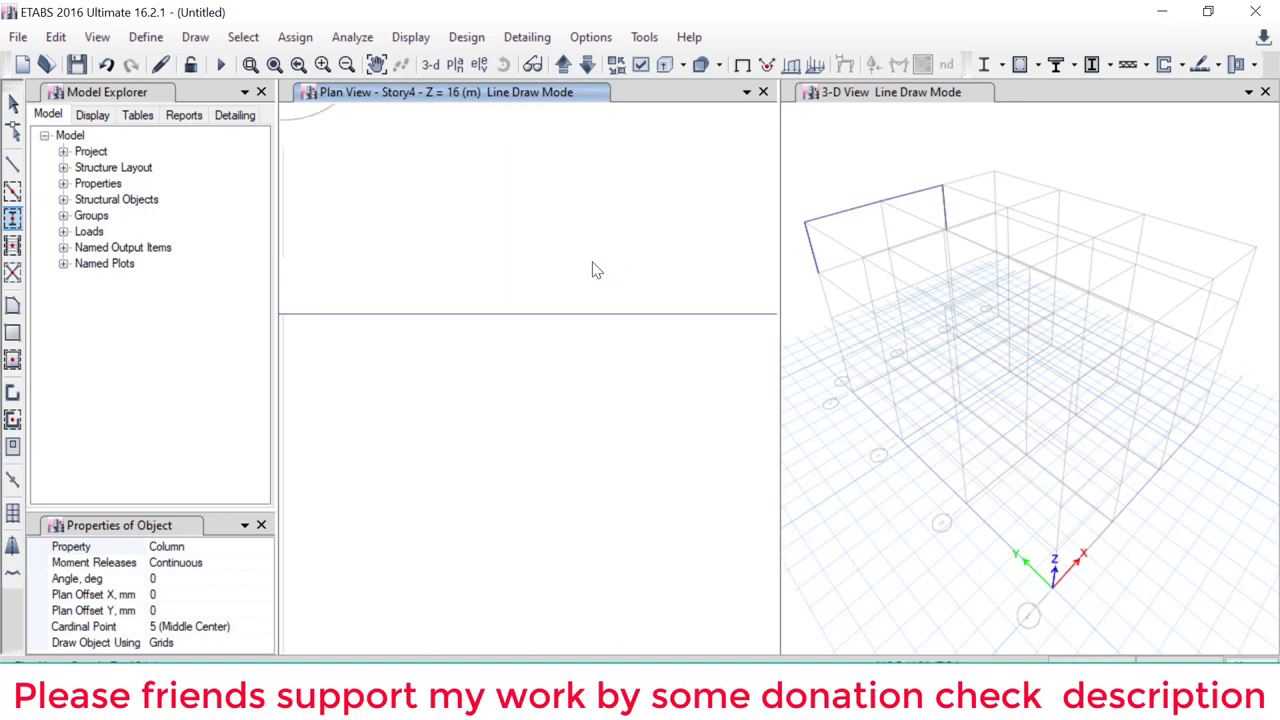
scroll(500, 300, "down", 1)
scroll(488, 300, "down", 1)
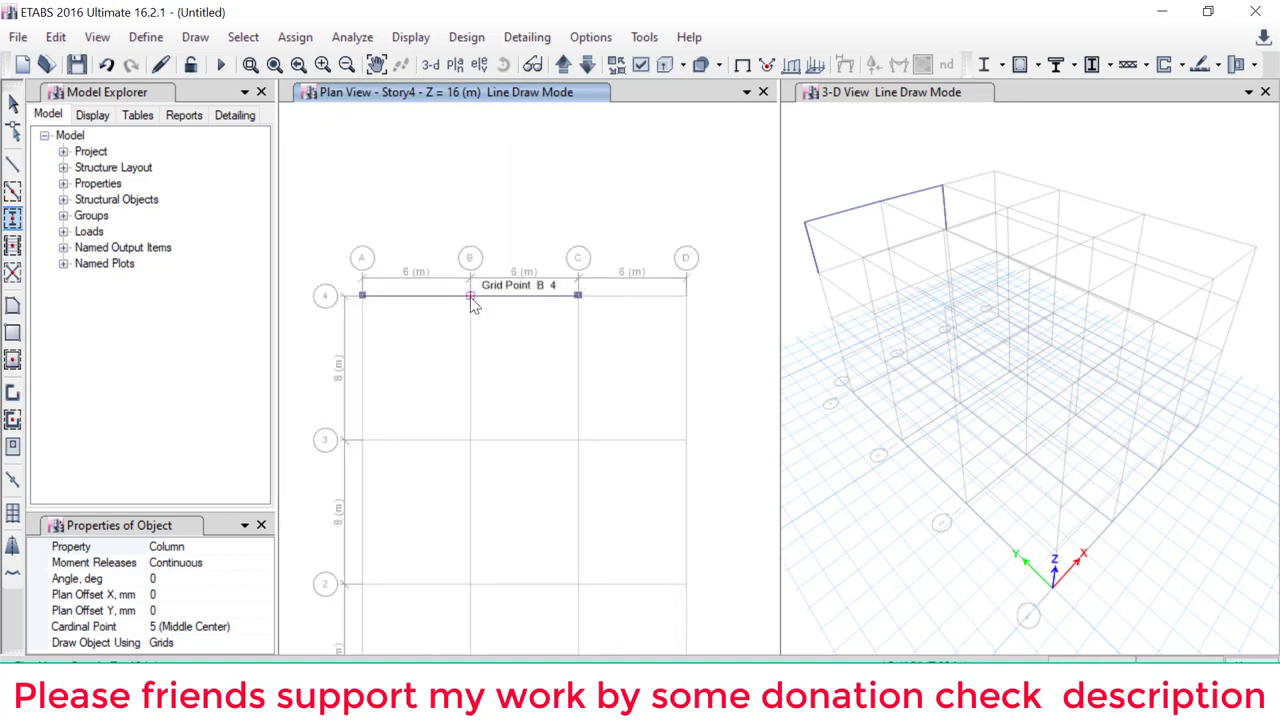
left_click(470, 297)
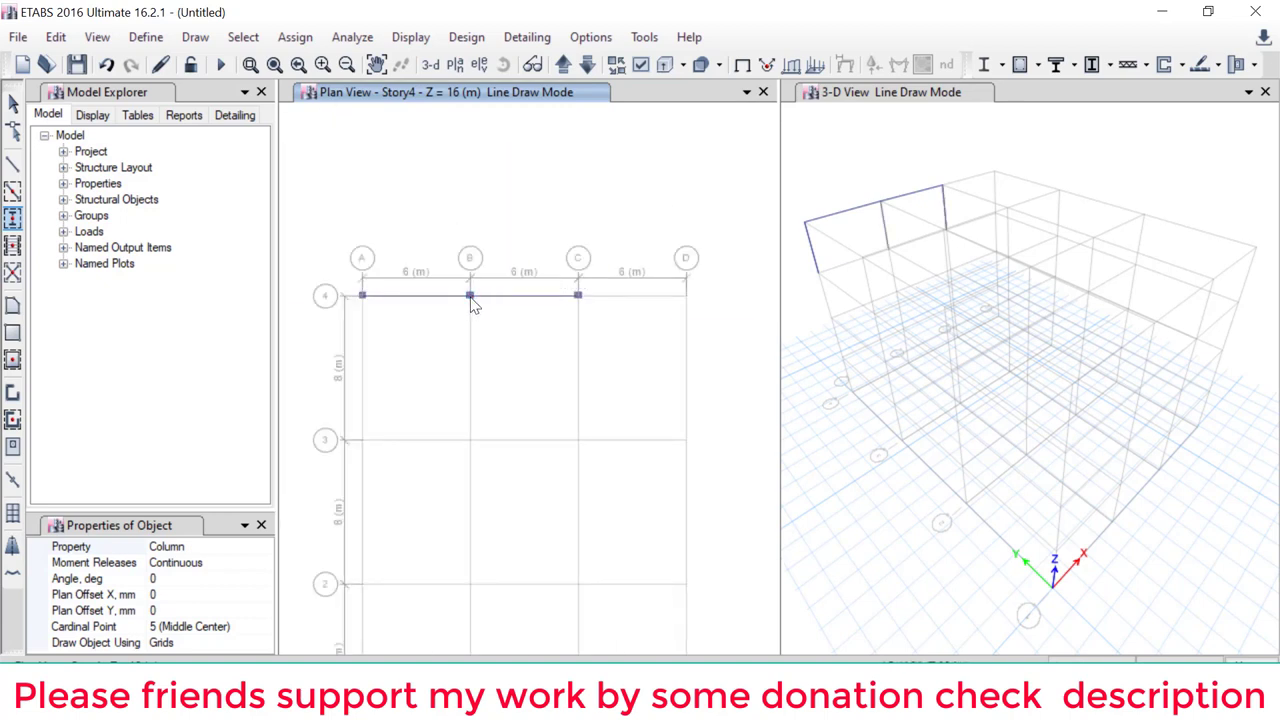
left_click(13, 104)
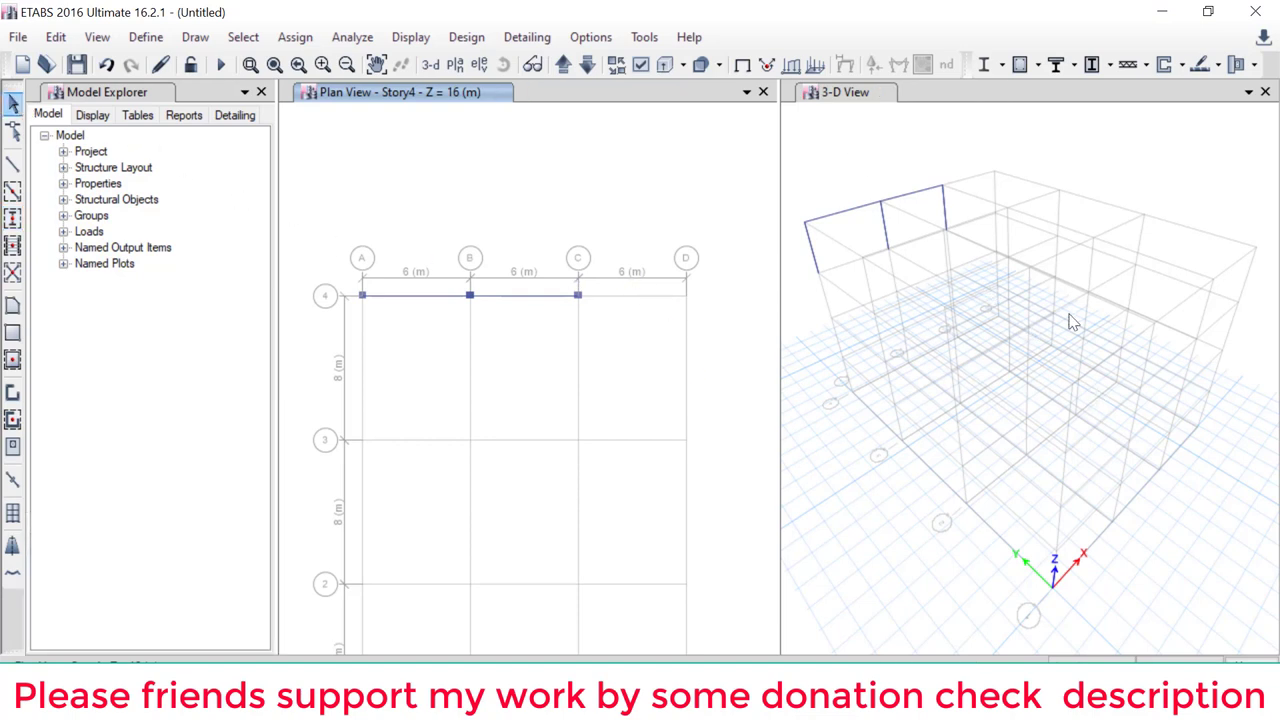
Step: Replace the 3-D view with the elevation along grid line 4
left_click(935, 160)
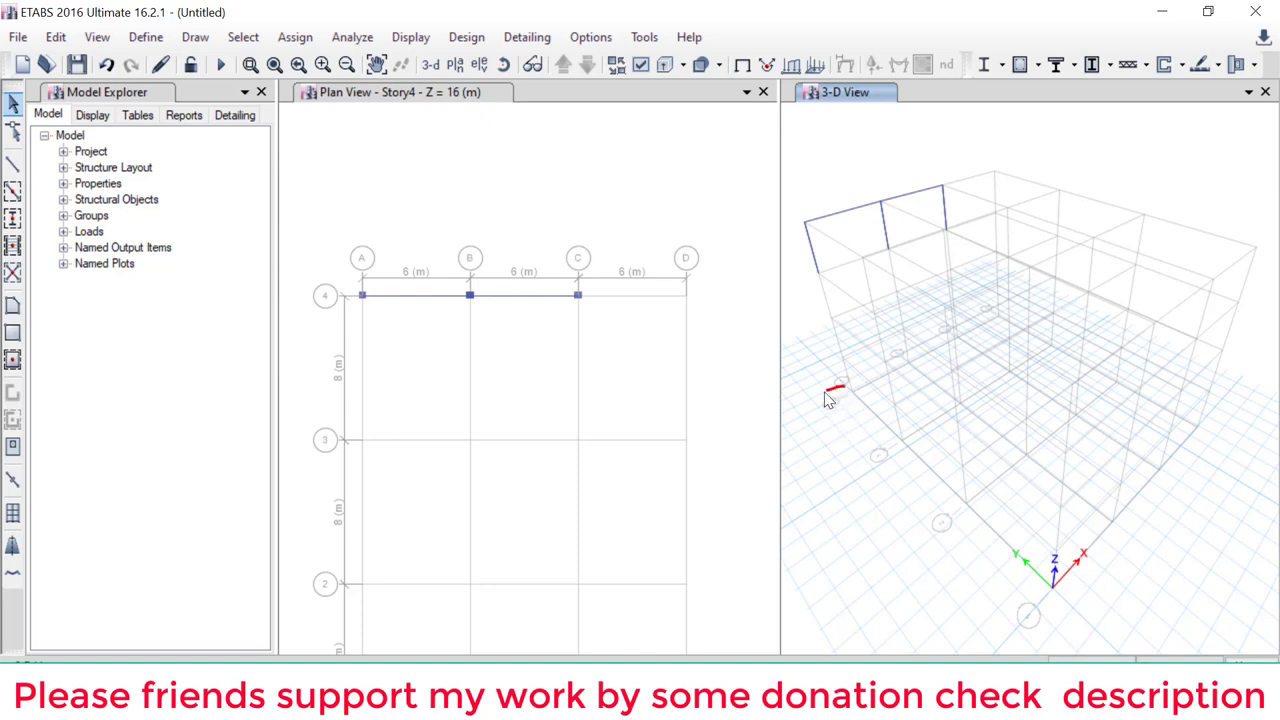
mouse_move(826, 398)
left_mouse_down()
mouse_move(834, 426)
mouse_move(846, 395)
left_mouse_up()
left_click(479, 64)
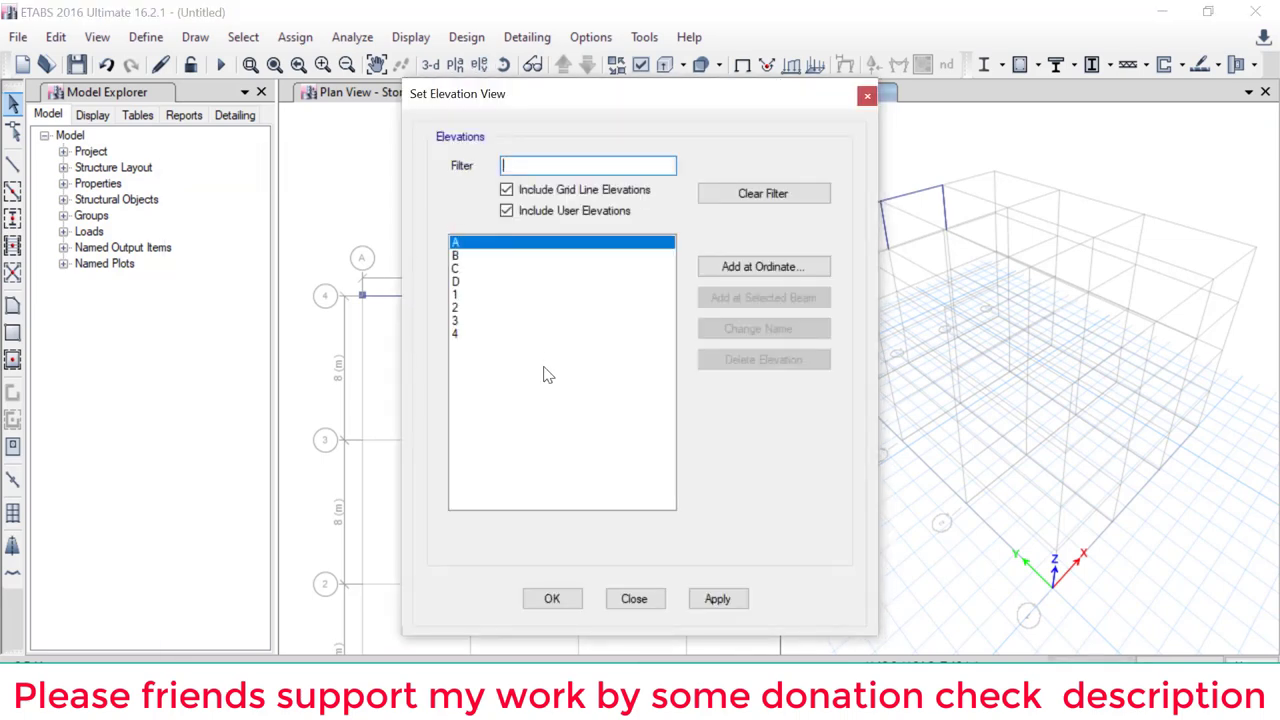
left_click(463, 335)
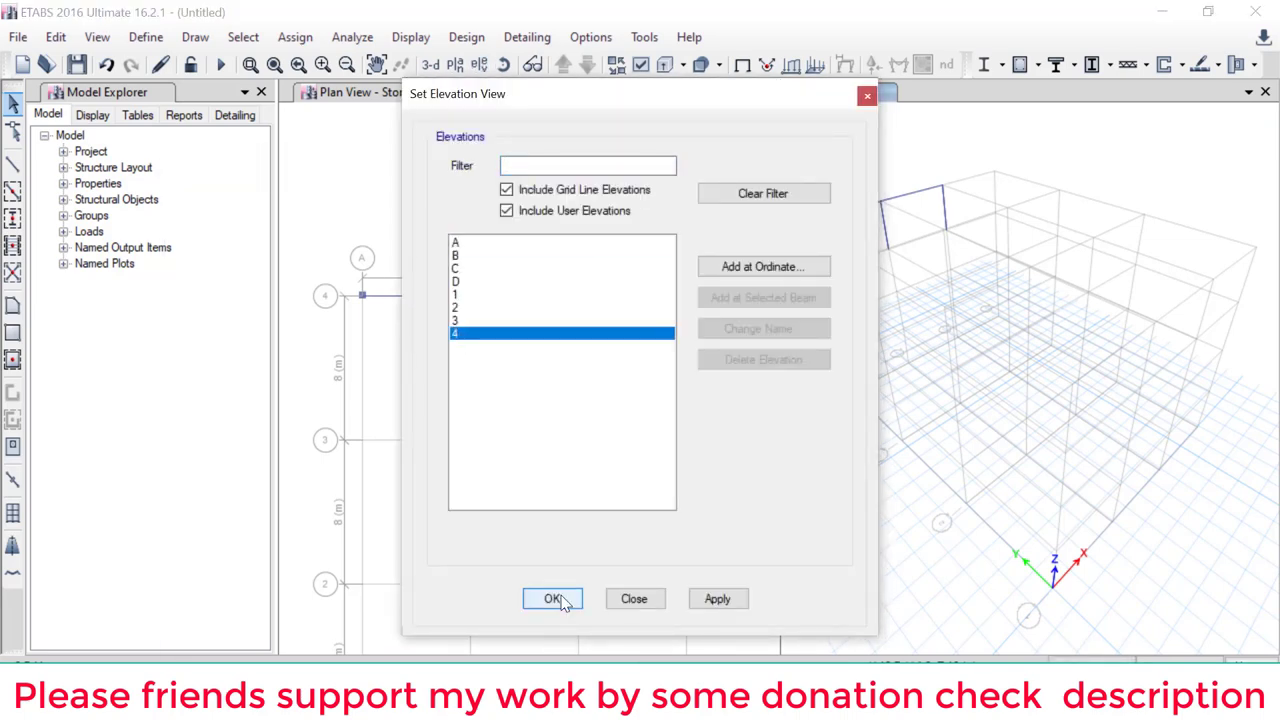
left_click(555, 599)
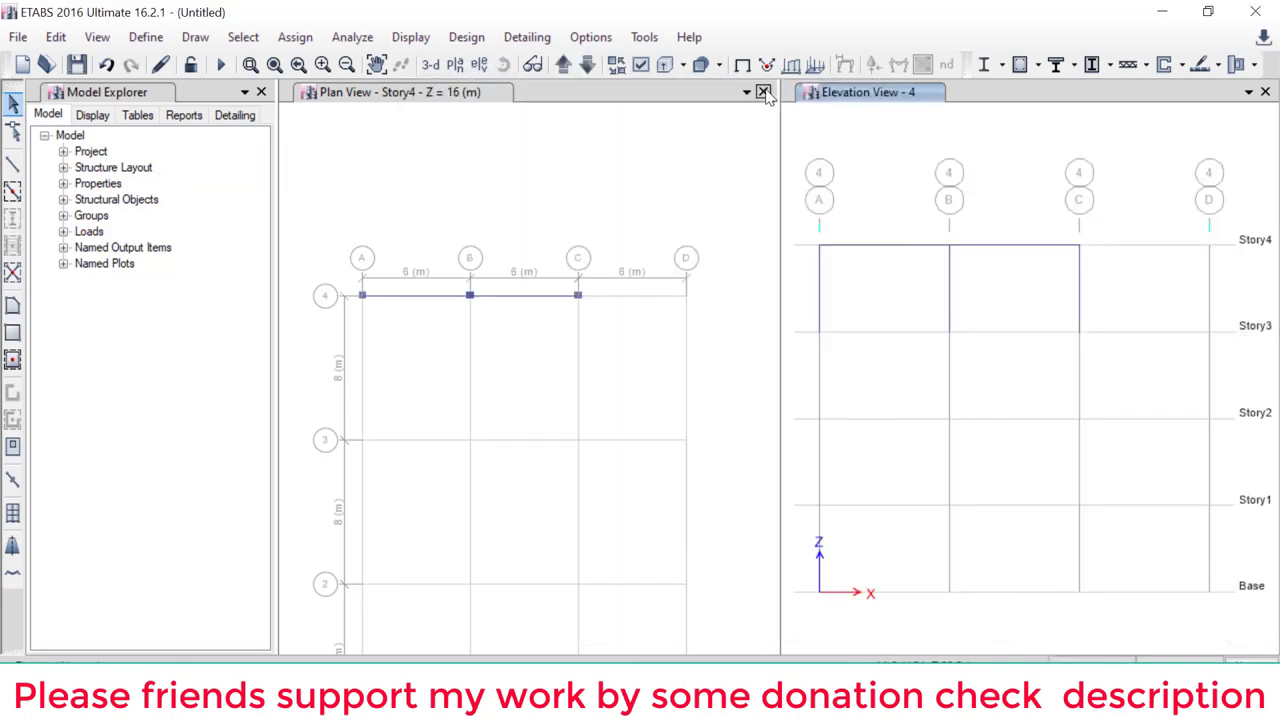
Step: Close the Story4 plan view and reposition the grid 4 elevation in its window
left_click(763, 91)
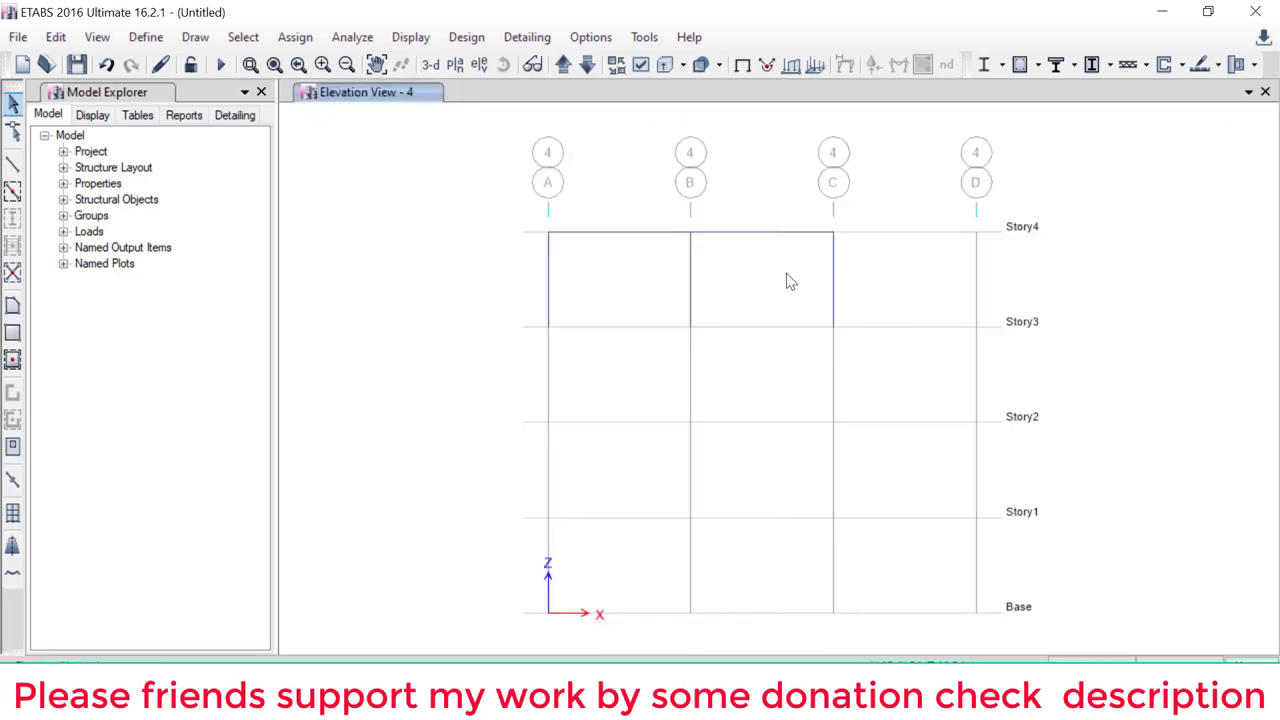
scroll(786, 279, "up", 3)
scroll(786, 279, "down", 3)
middle_click_drag(746, 277, 707, 296)
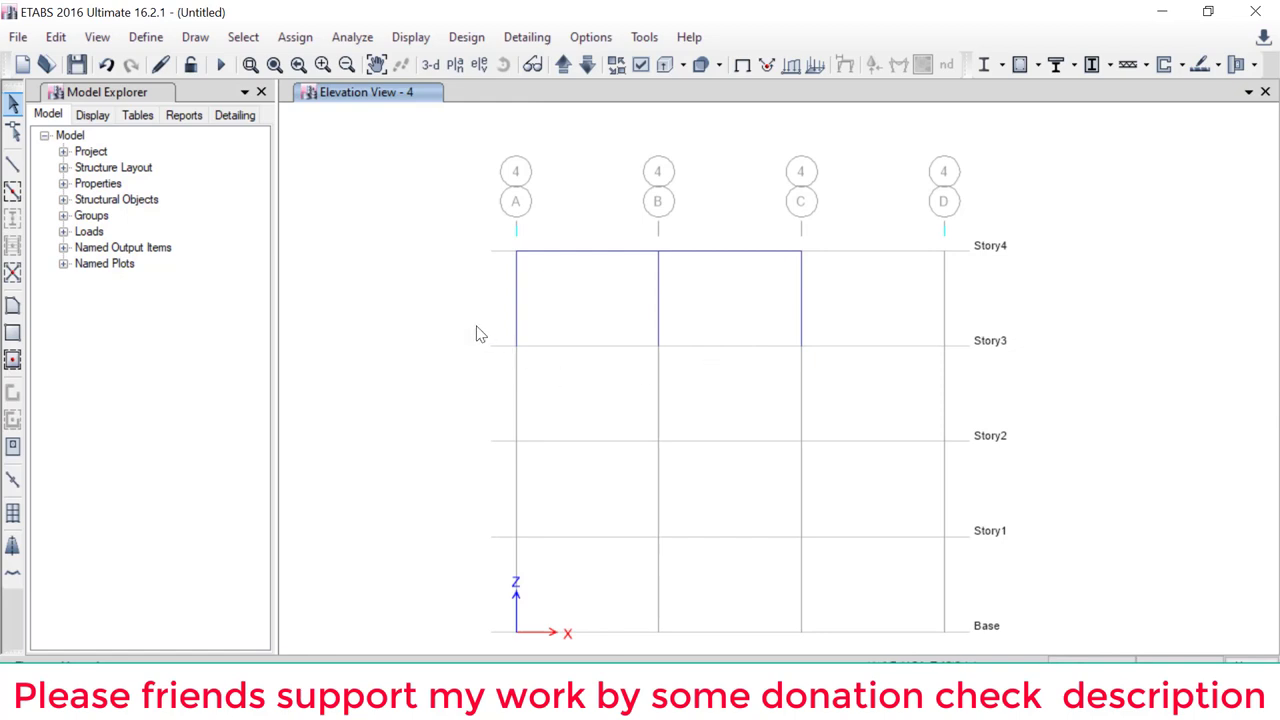
Step: Fix the Story3 joints on grids A, B and C, then select both Story4 beams
left_click(516, 345)
left_click(658, 345)
left_click(801, 345)
left_click(286, 38)
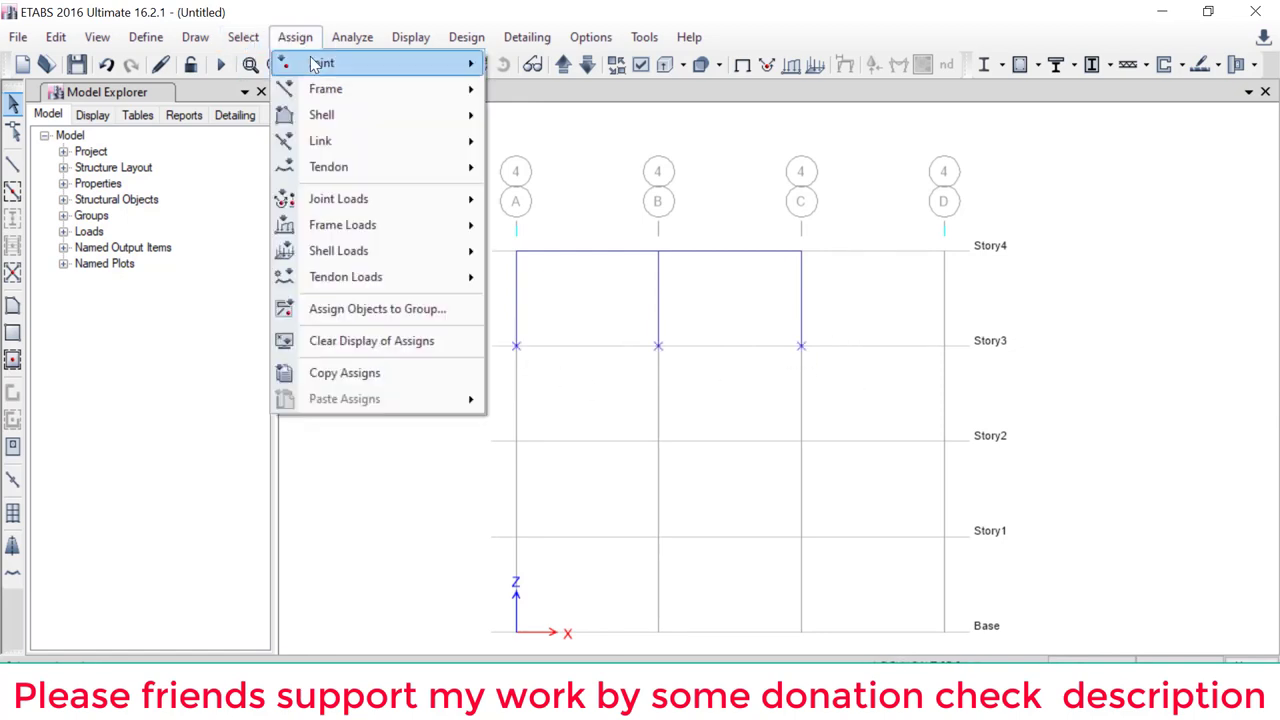
left_click(520, 64)
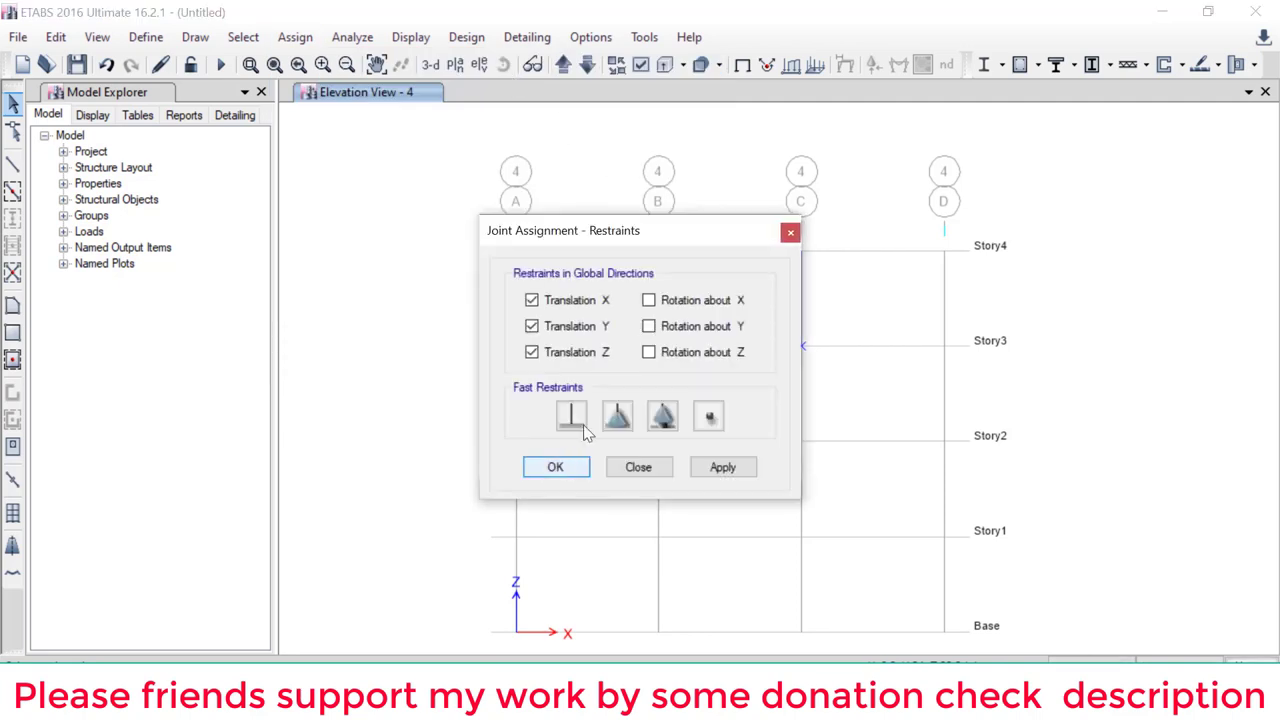
left_click(571, 418)
left_click(563, 466)
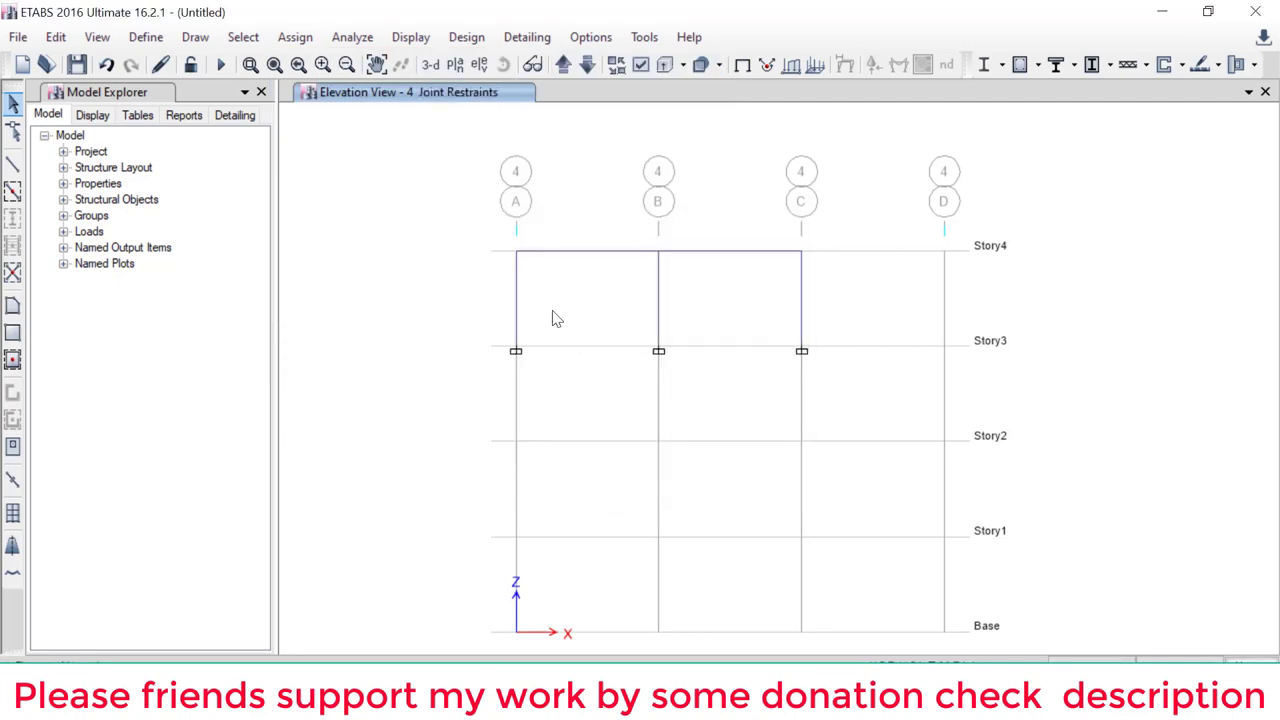
left_click(587, 251)
left_click(684, 251)
key("alt+Tab")
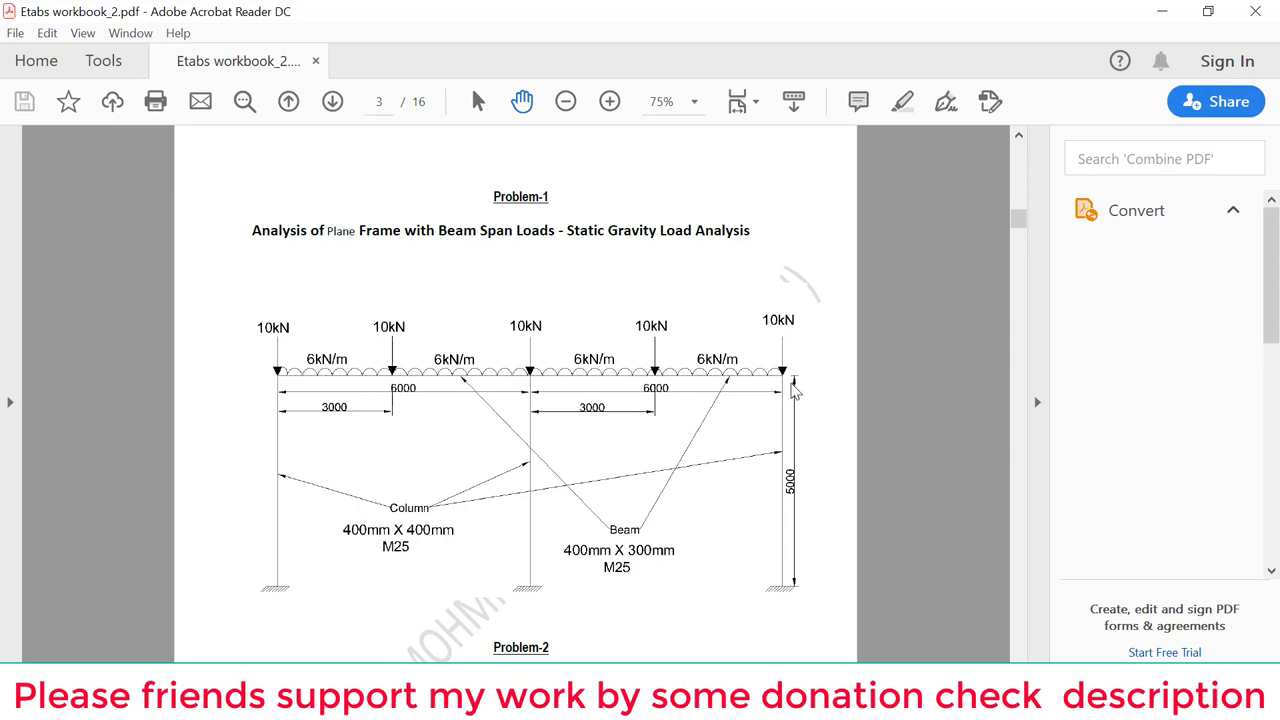
left_click_drag(797, 358, 773, 344)
mouse_move(532, 364)
left_mouse_down()
mouse_move(545, 388)
mouse_move(530, 352)
left_mouse_up()
mouse_move(282, 360)
left_mouse_down()
mouse_move(272, 398)
mouse_move(272, 330)
left_mouse_up()
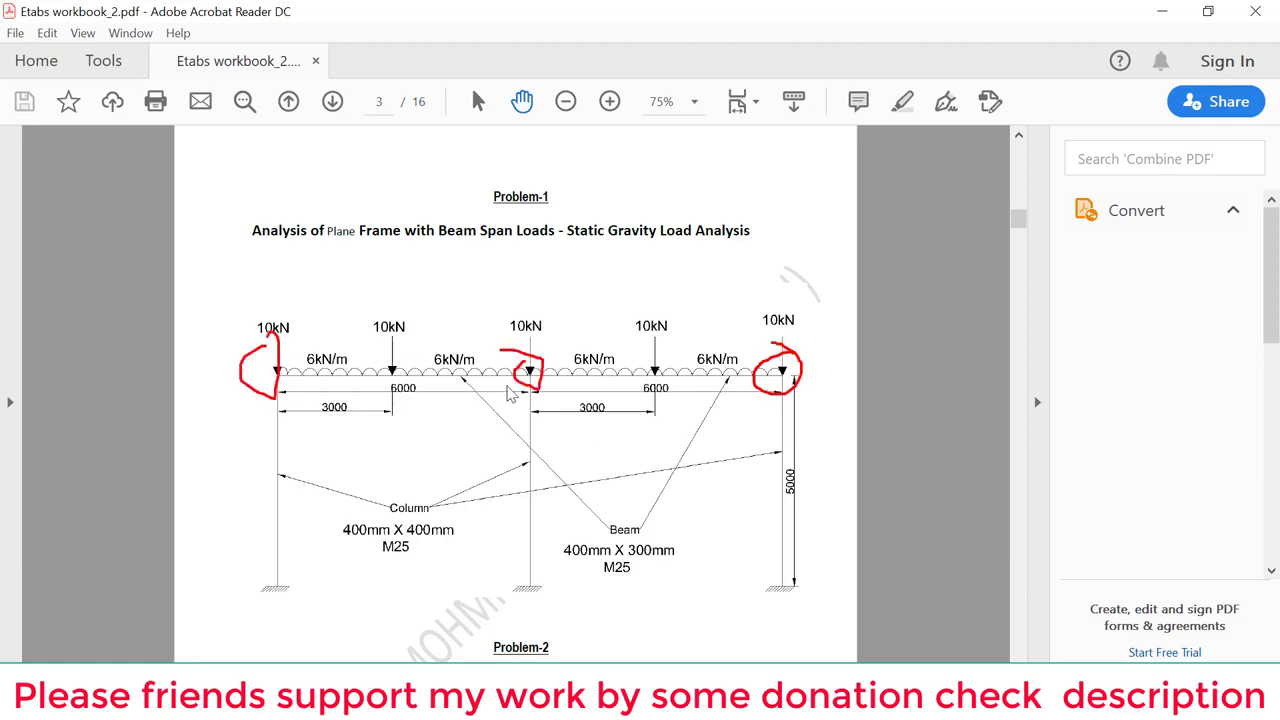
mouse_move(402, 364)
left_mouse_down()
mouse_move(385, 386)
mouse_move(362, 342)
left_mouse_up()
left_click_drag(645, 345, 690, 350)
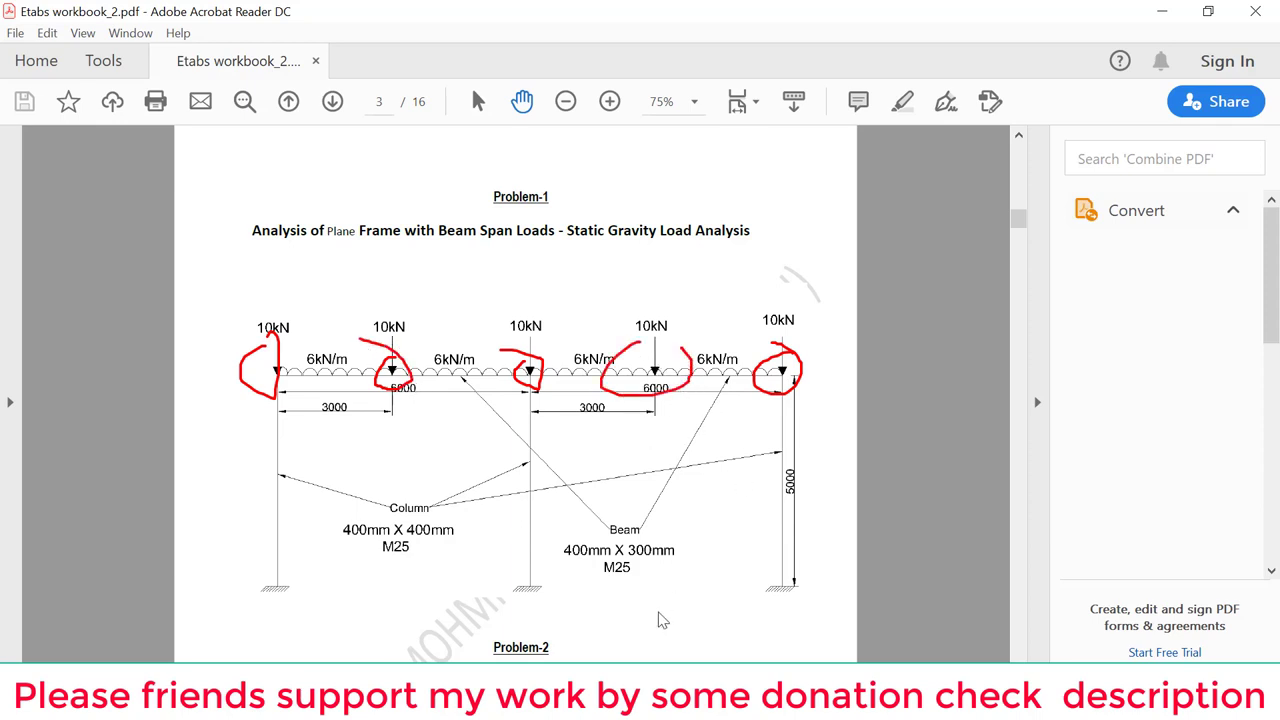
key("Escape")
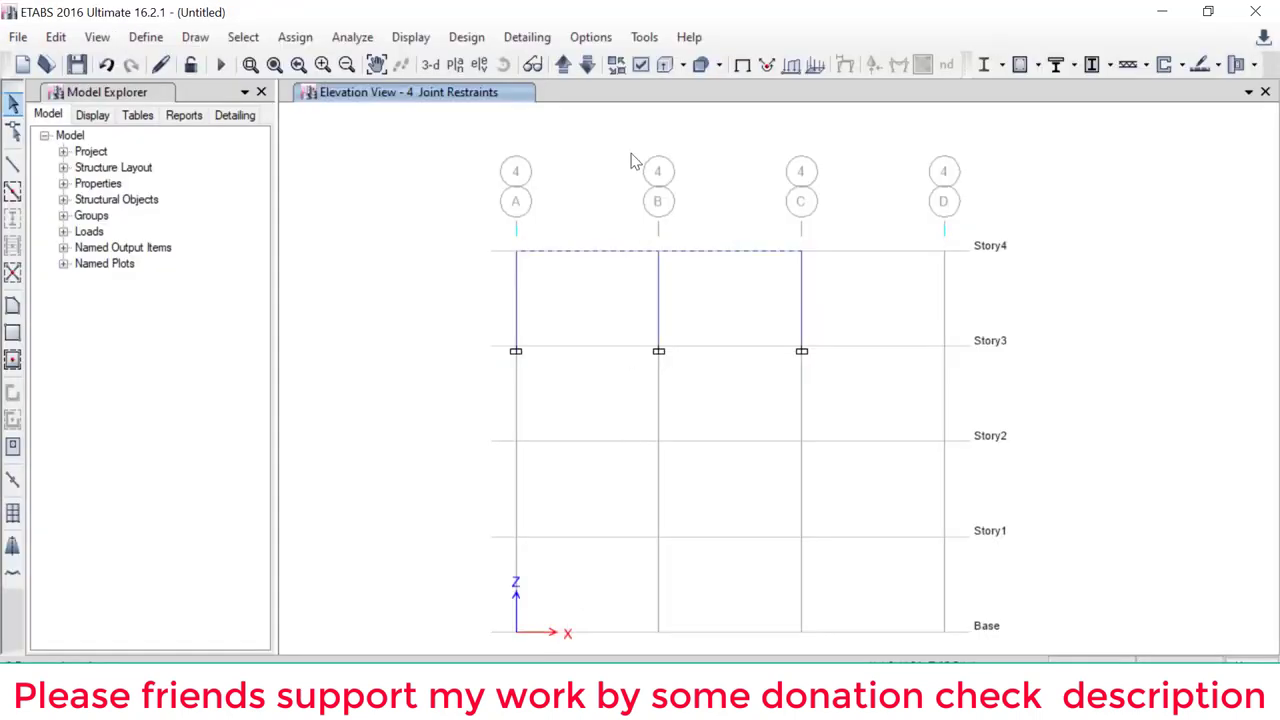
Step: Apply a 6 kN/m uniform gravity Dead load to both beams, then select the Story4 joints at A and B
left_click(310, 40)
mouse_move(342, 225)
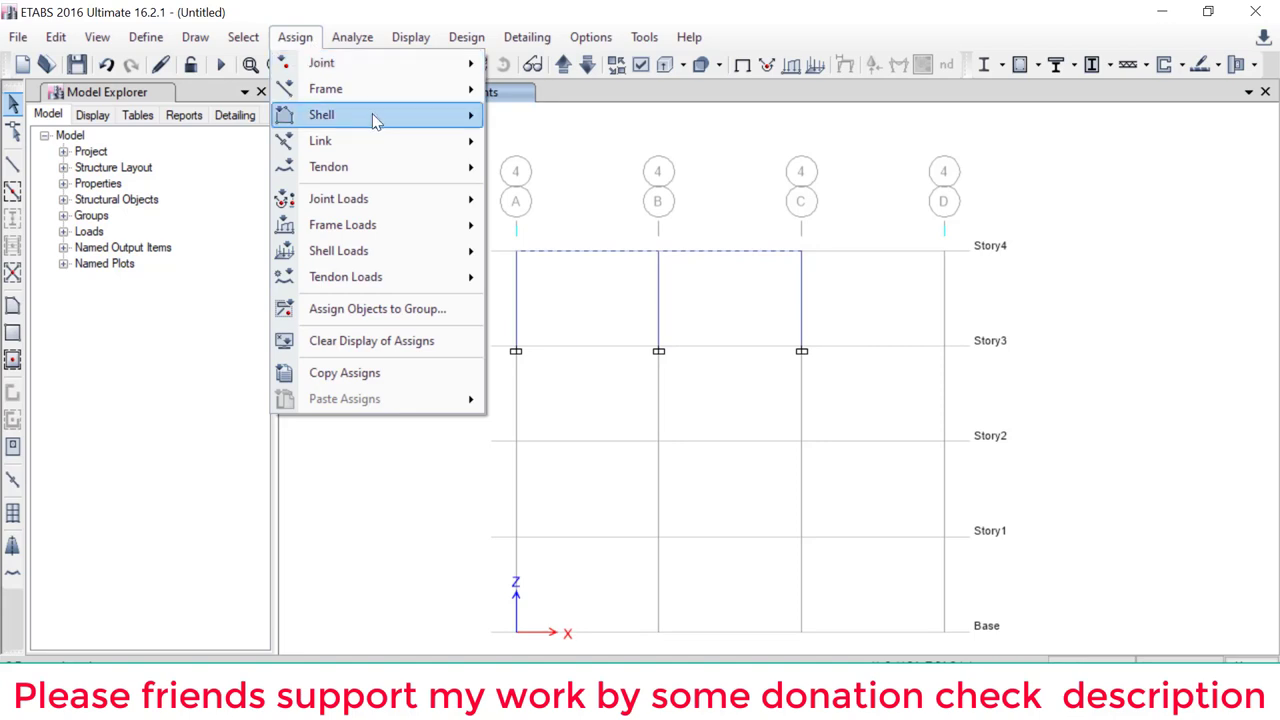
left_click(548, 253)
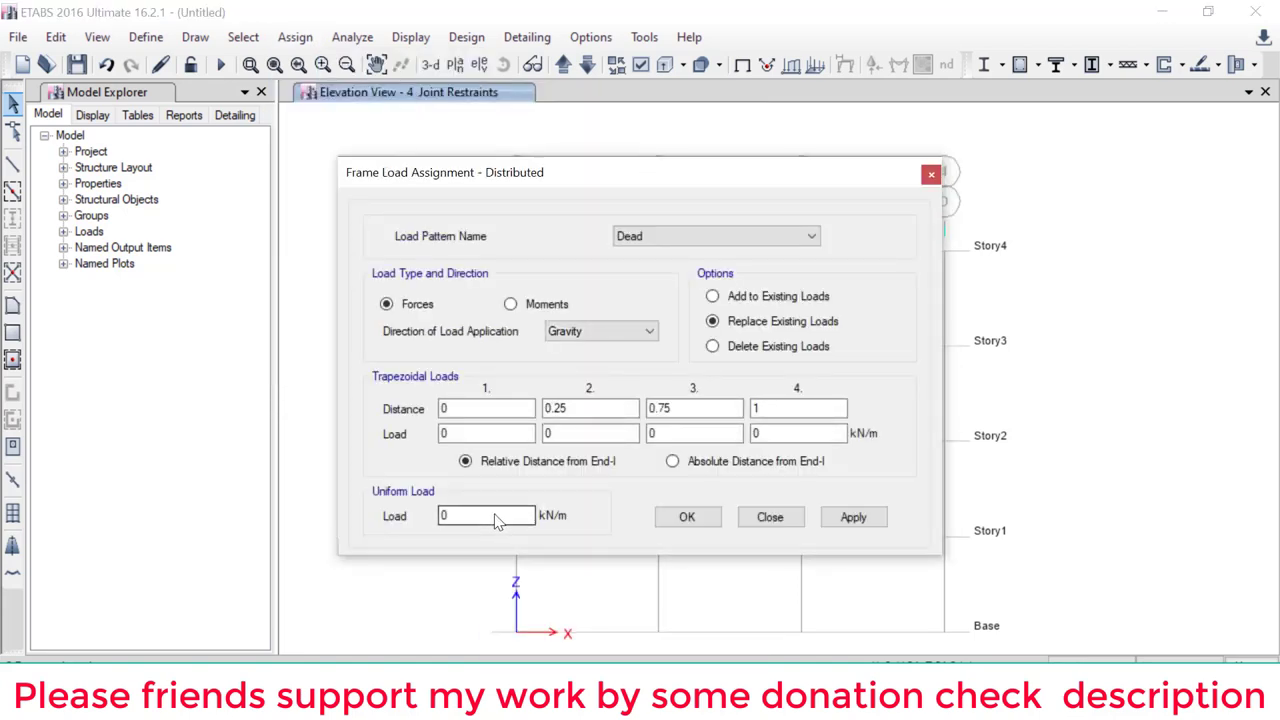
left_click_drag(497, 518, 405, 515)
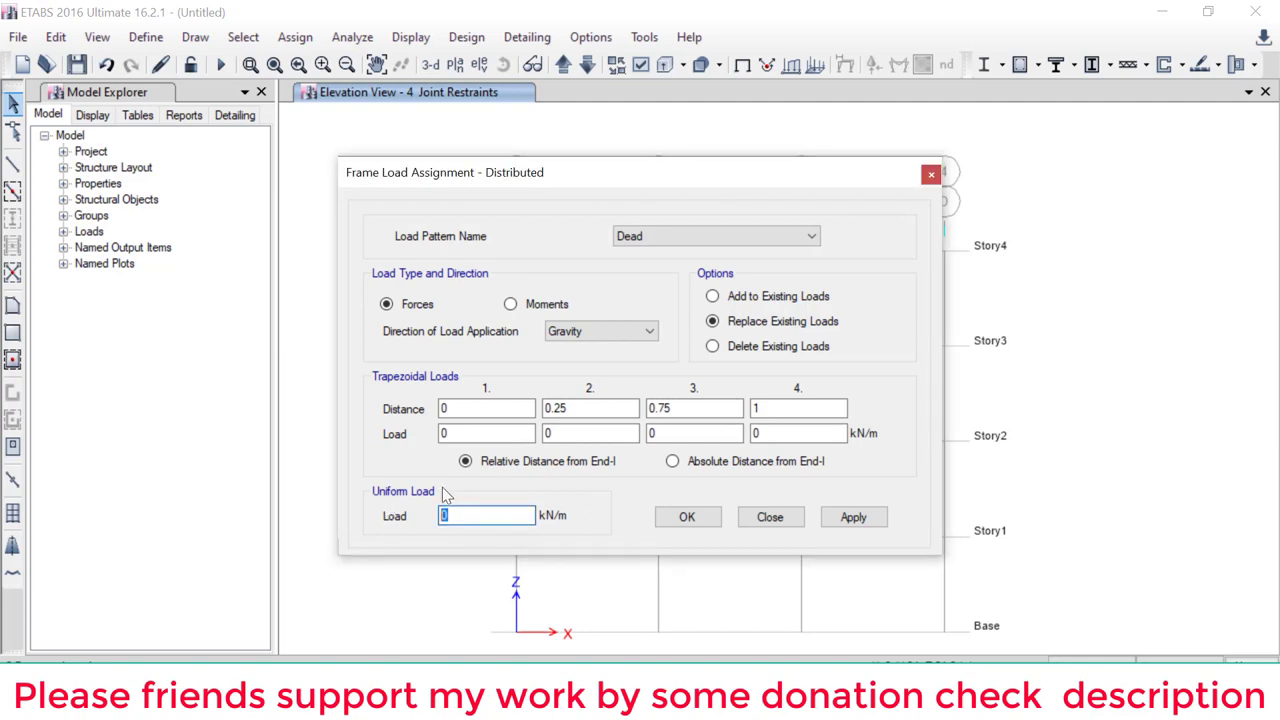
left_click_drag(600, 494, 542, 488)
left_click_drag(652, 410, 745, 360)
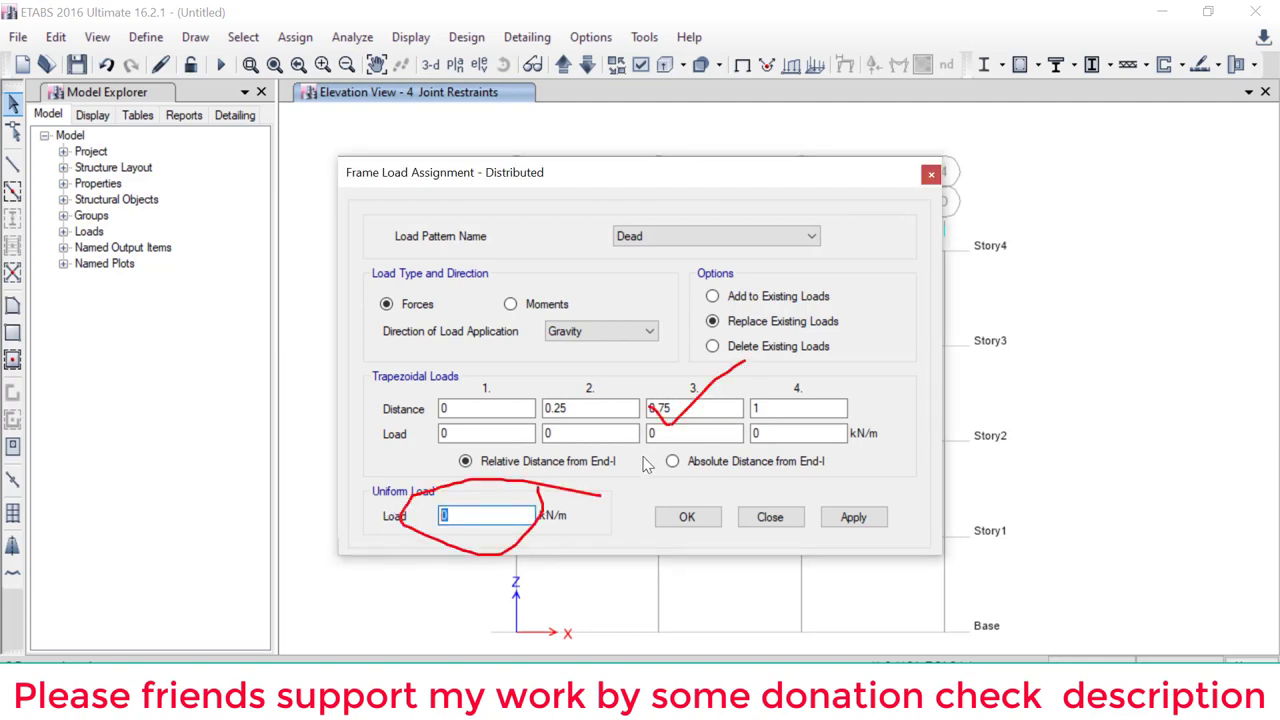
key("Escape")
type("6")
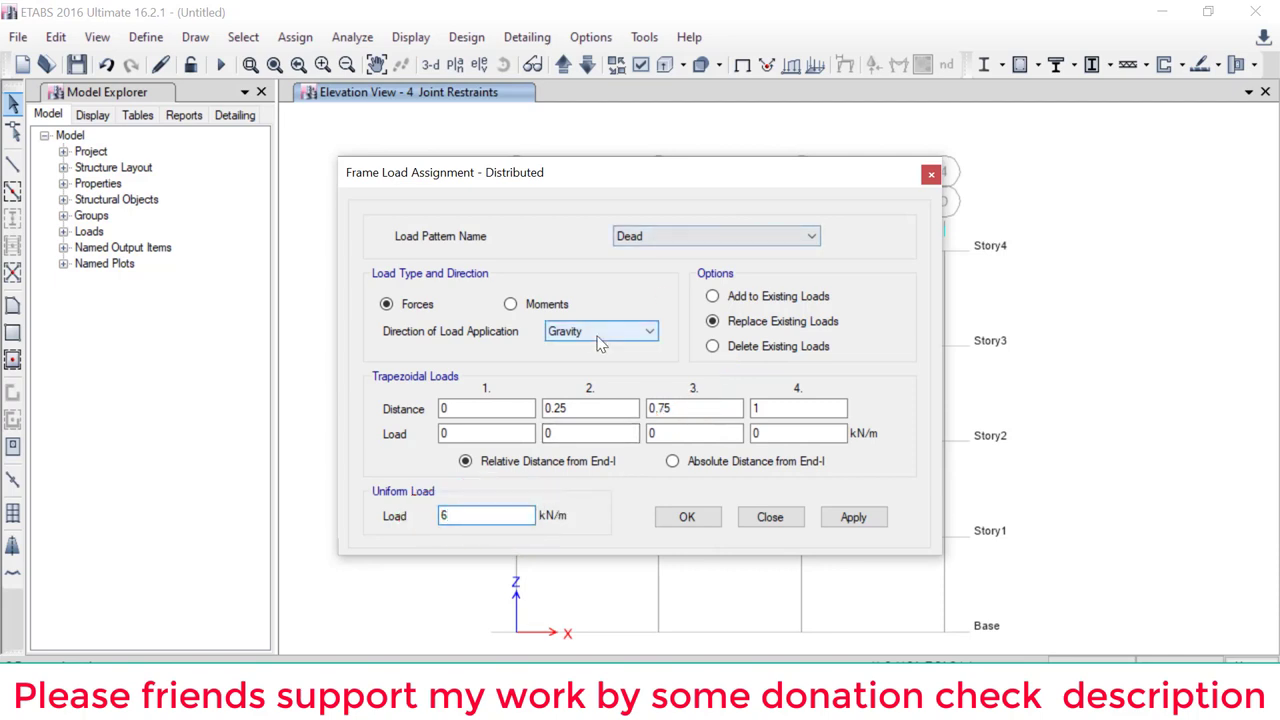
left_click(687, 517)
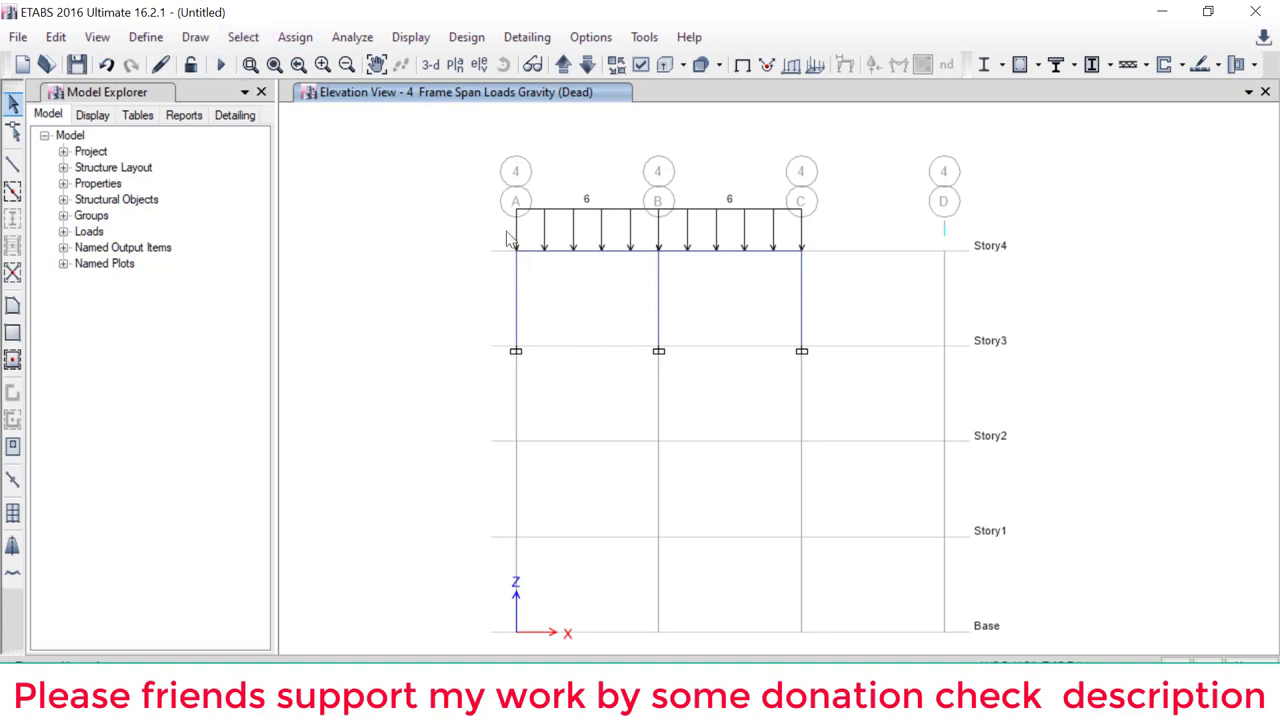
left_click_drag(492, 216, 535, 281)
left_click(660, 248)
Step: Apply a 10 kN downward Dead joint force (Global Z -10) at the Story4 joints on grids A, B and C
left_click_drag(784, 222, 817, 280)
left_click(295, 37)
mouse_move(338, 198)
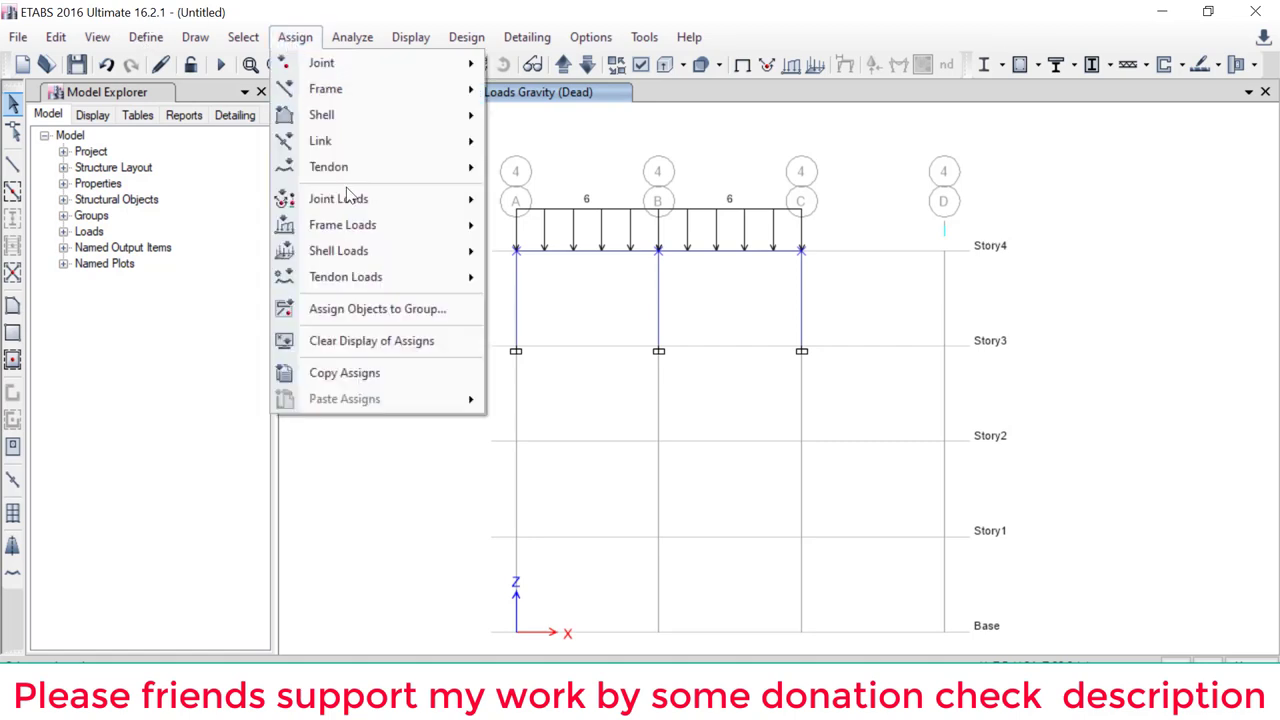
left_click(540, 202)
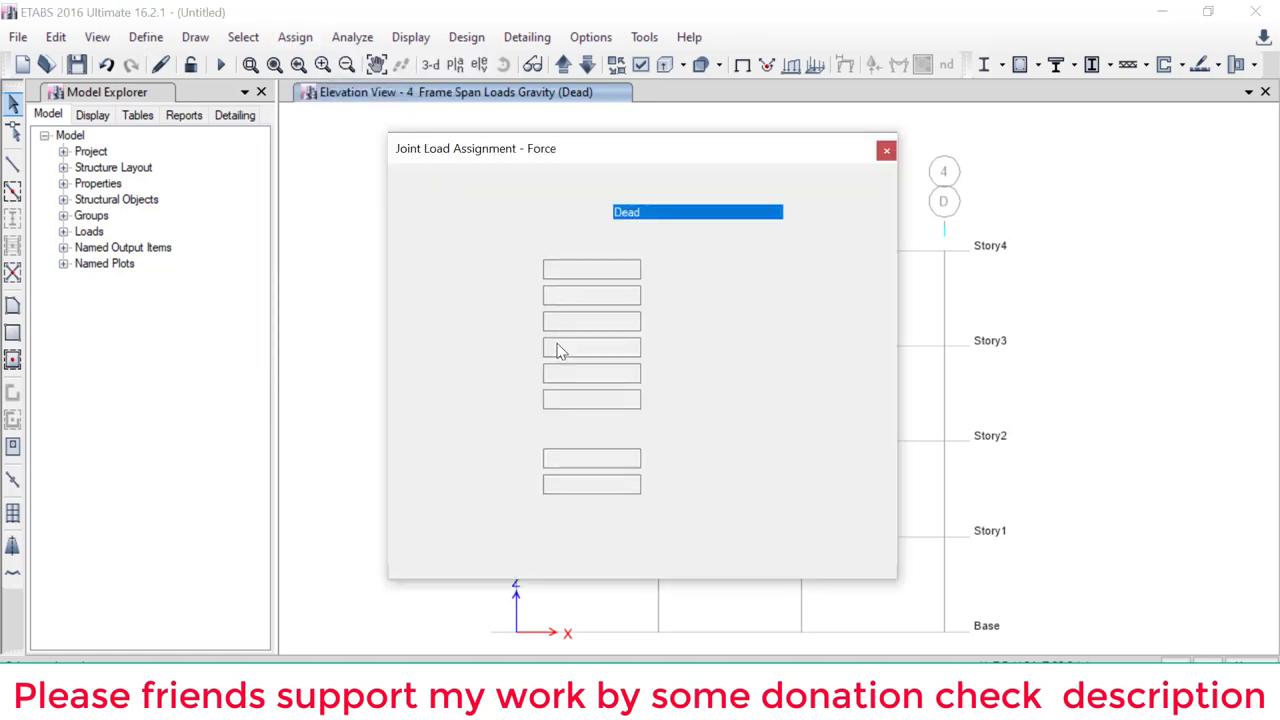
double_click(557, 326)
type("-10")
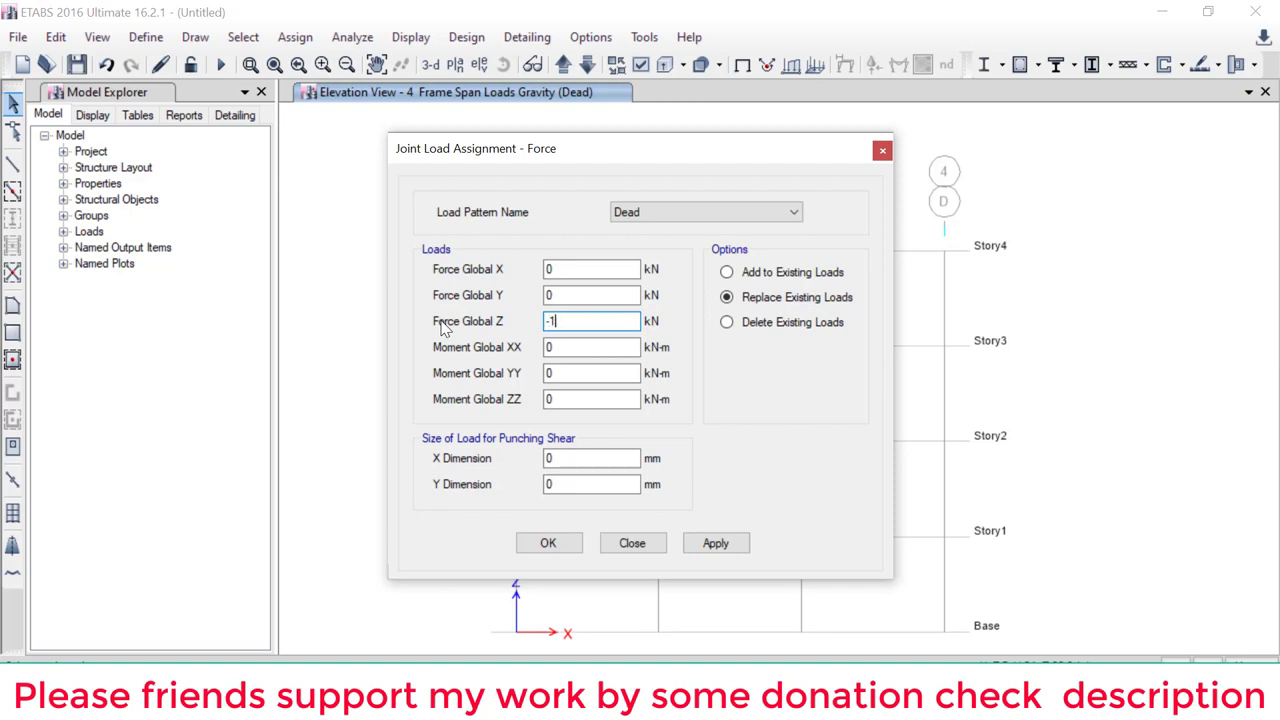
left_click(548, 543)
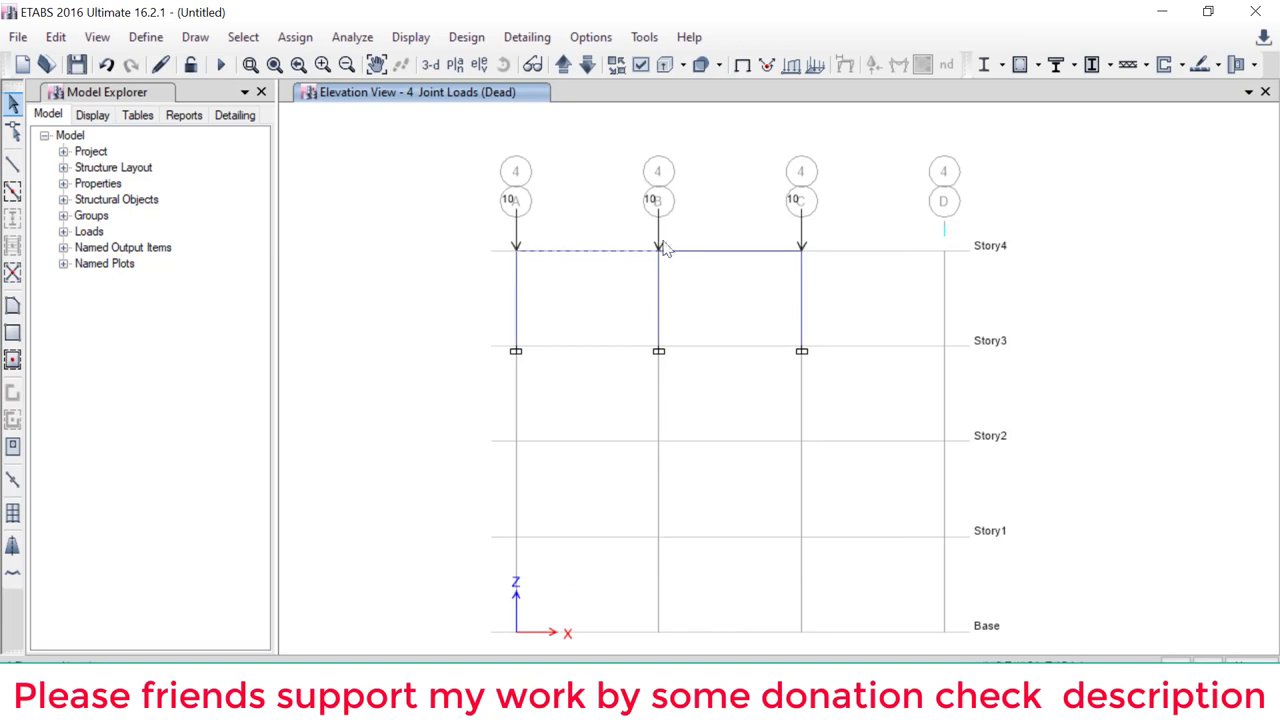
left_click(295, 37)
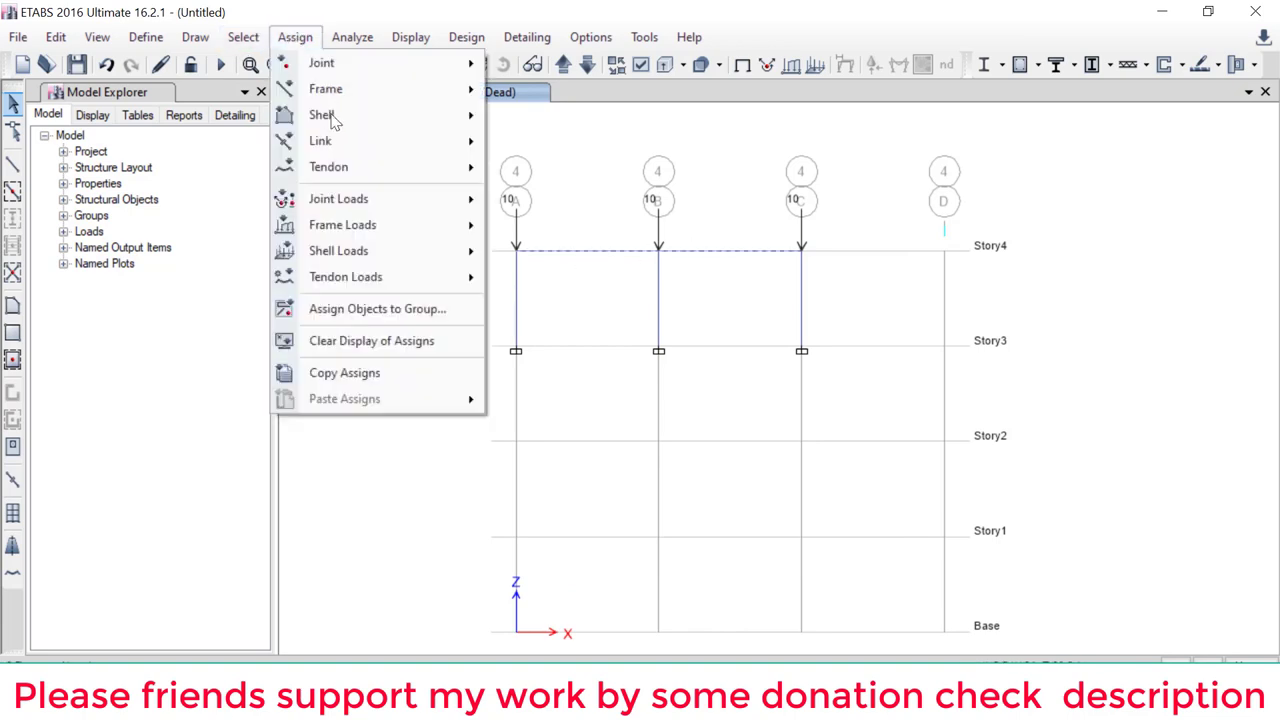
mouse_move(342, 225)
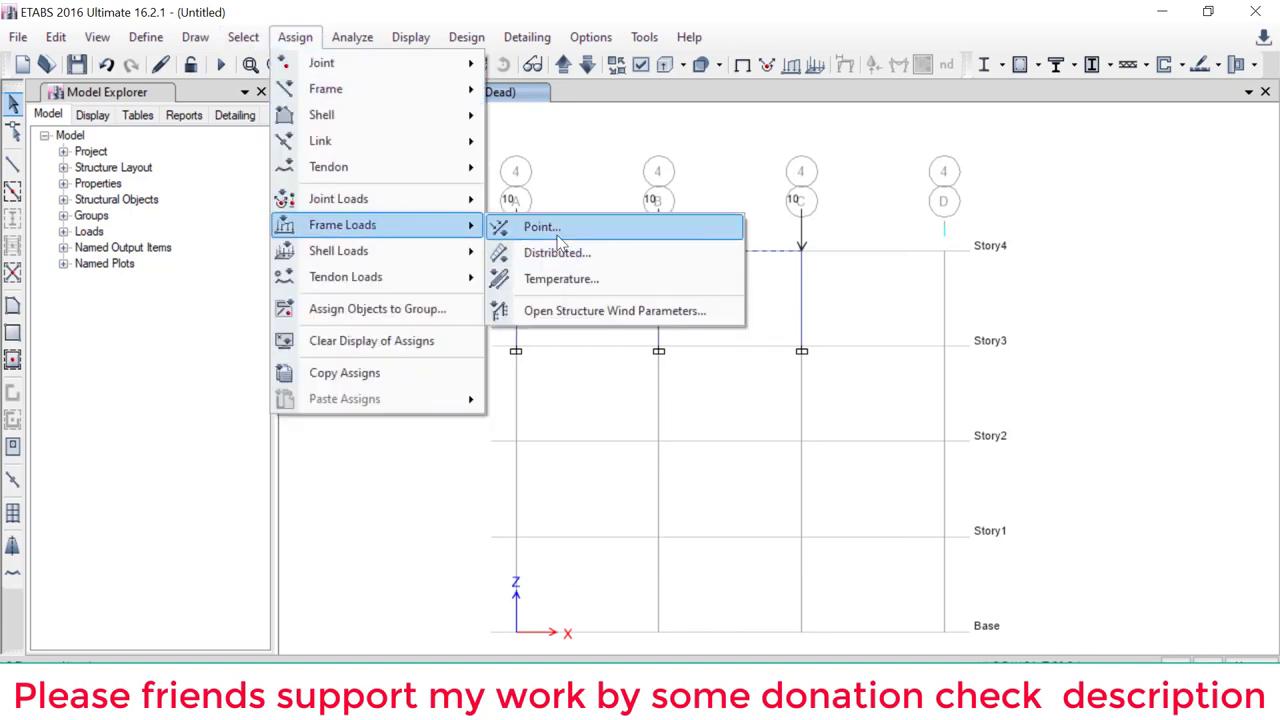
Step: Place a 10 kN Dead gravity point load at relative distance 0.5 on both Story4 beams
left_click(556, 230)
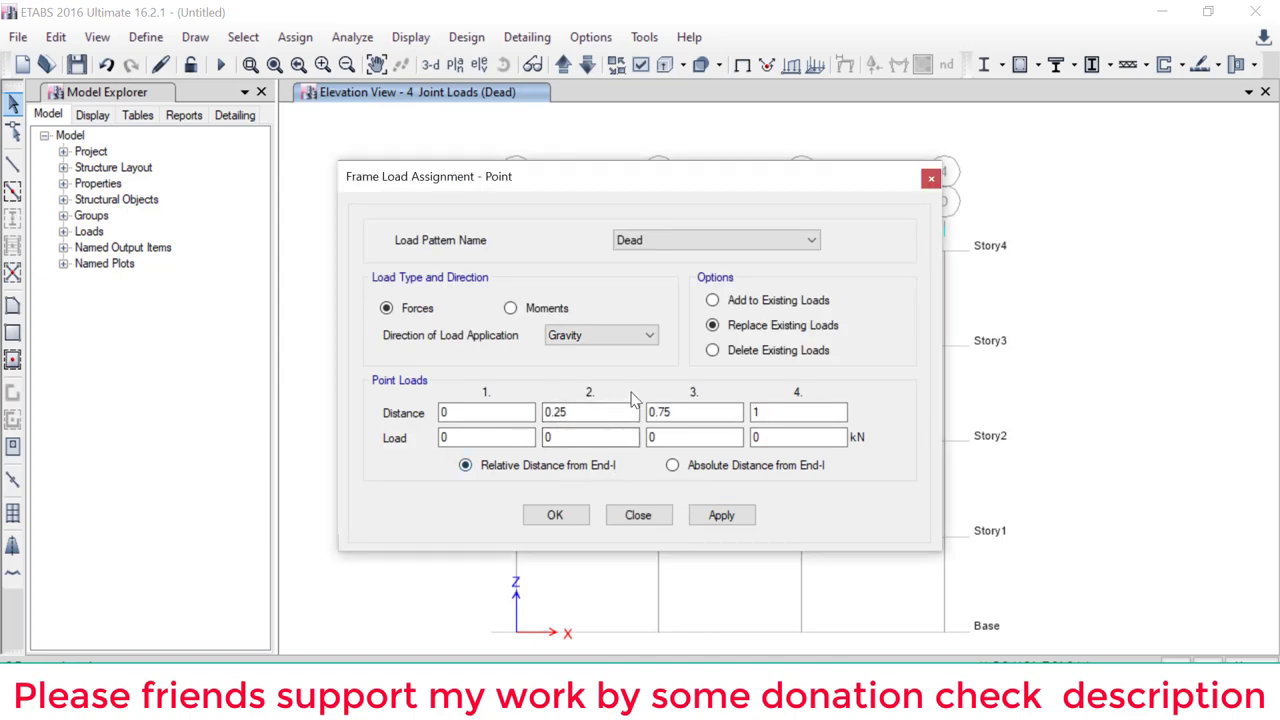
left_click(672, 466)
double_click(476, 414)
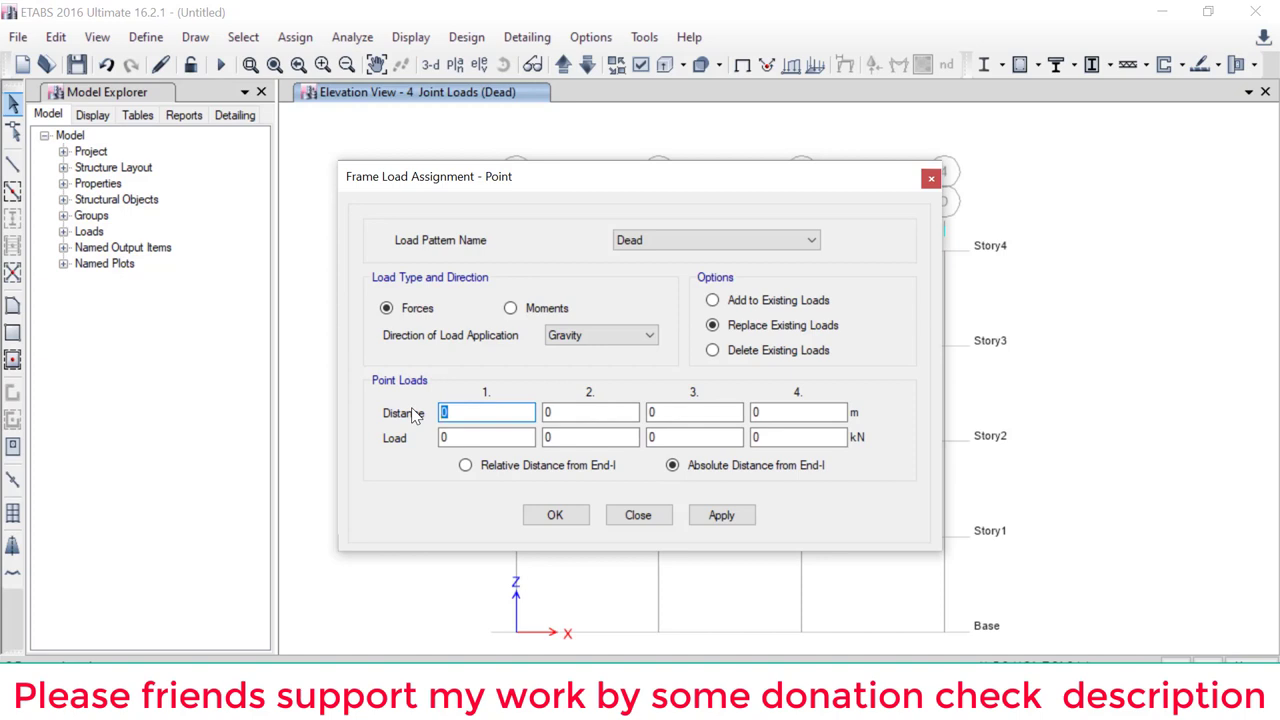
left_click(576, 466)
left_click_drag(487, 418, 407, 418)
type(".5")
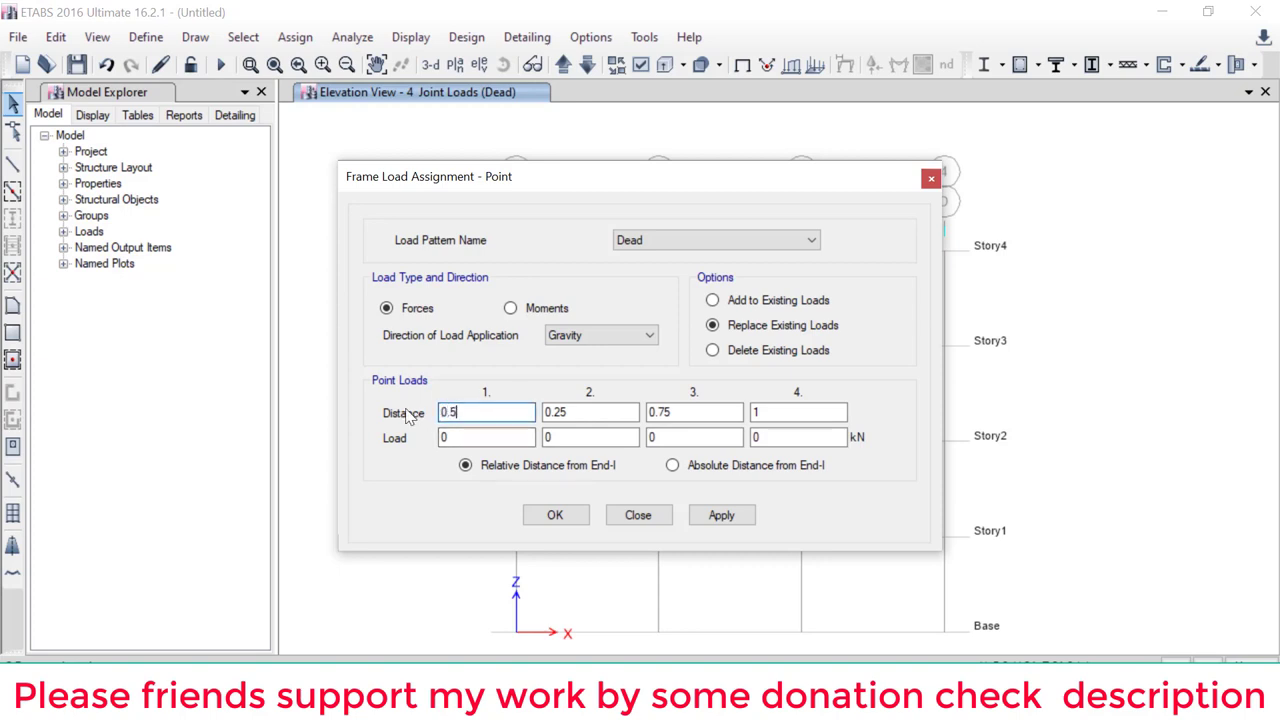
left_click_drag(452, 440, 397, 432)
type("10")
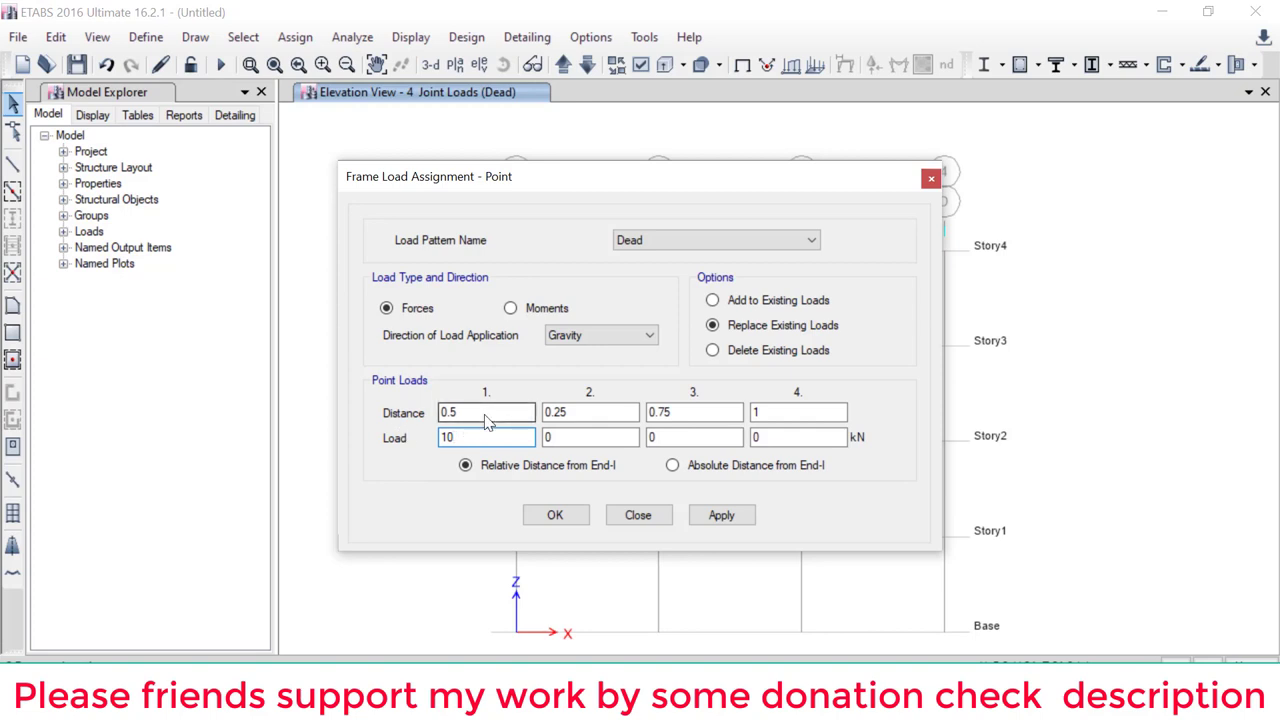
left_click_drag(548, 200, 748, 339)
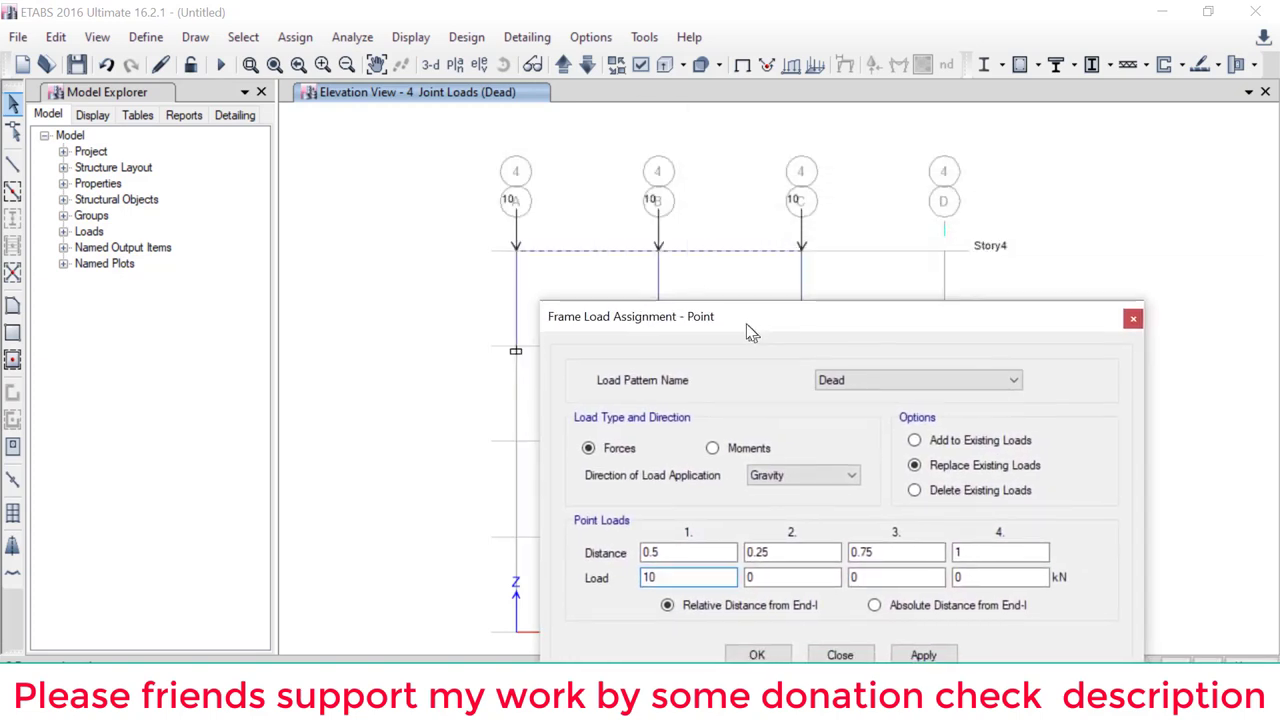
left_click(755, 654)
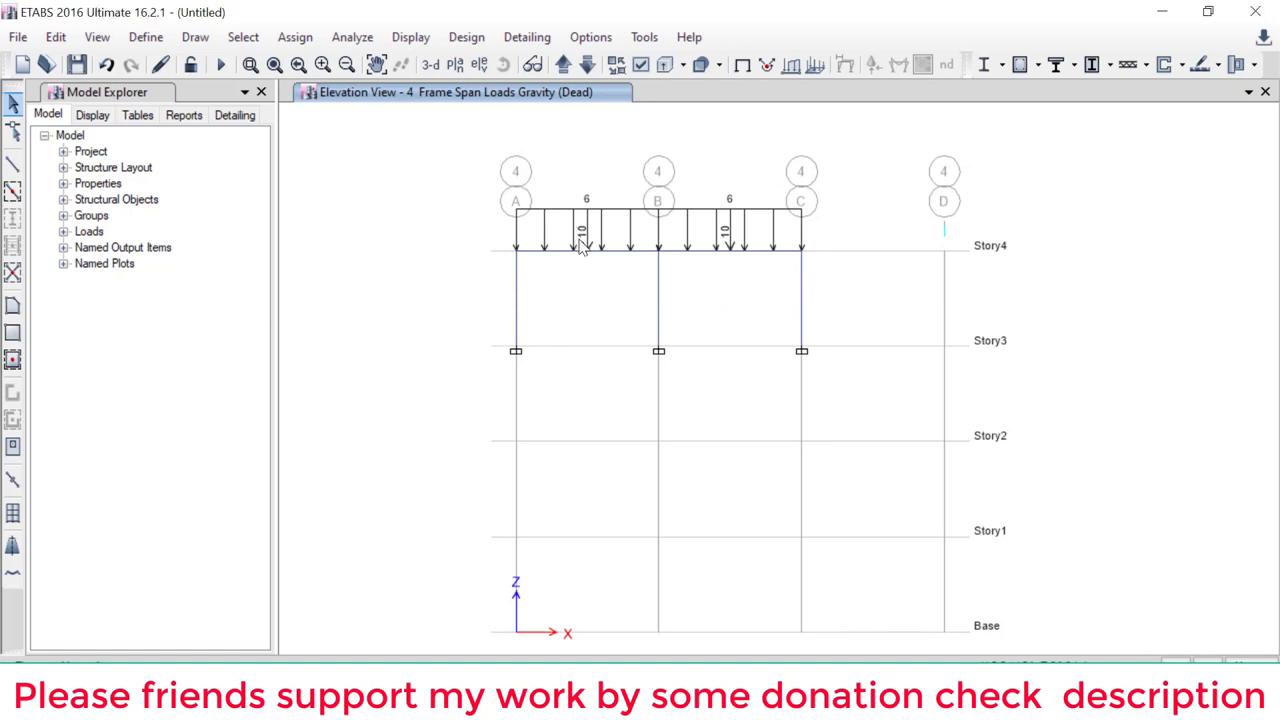
Step: Display the 10 kN joint load assigns at Story4 A, B and C, then launch the analysis run
left_click_drag(577, 236, 608, 226)
mouse_move(722, 234)
left_mouse_down()
mouse_move(734, 250)
mouse_move(762, 210)
left_mouse_up()
mouse_move(710, 146)
left_mouse_down()
mouse_move(538, 246)
mouse_move(737, 258)
left_mouse_up()
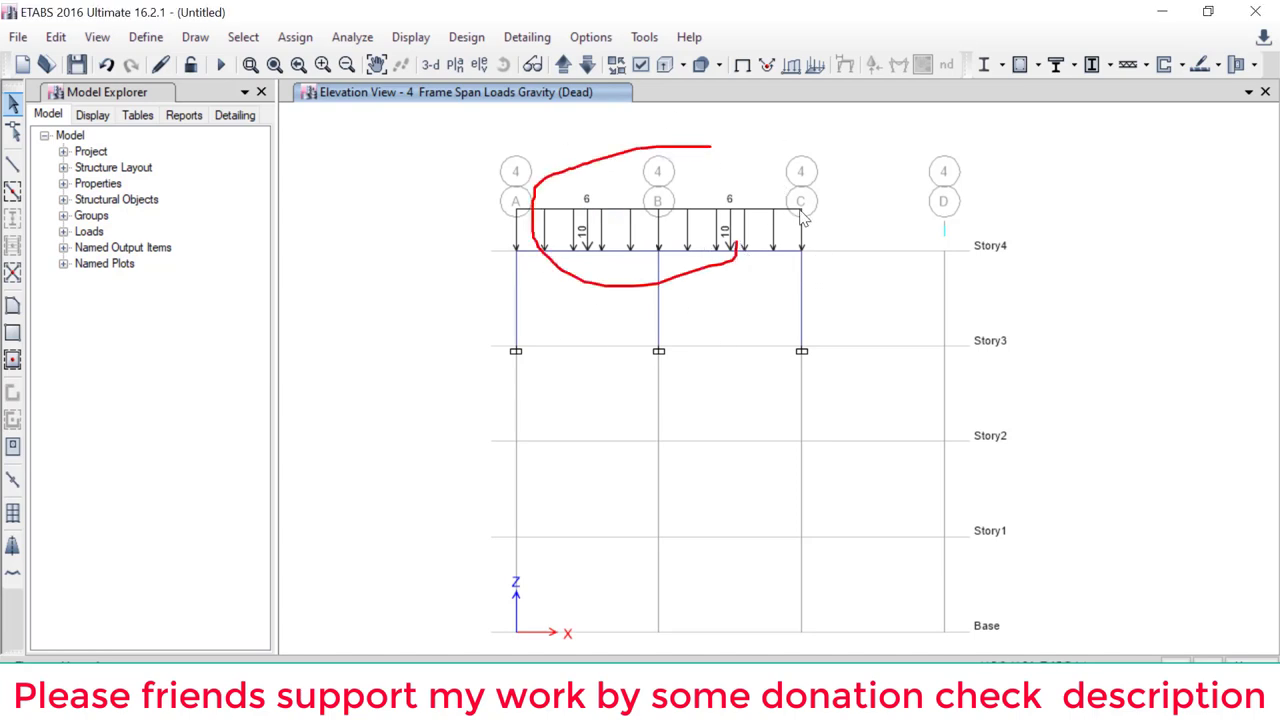
left_click_drag(794, 178, 800, 264)
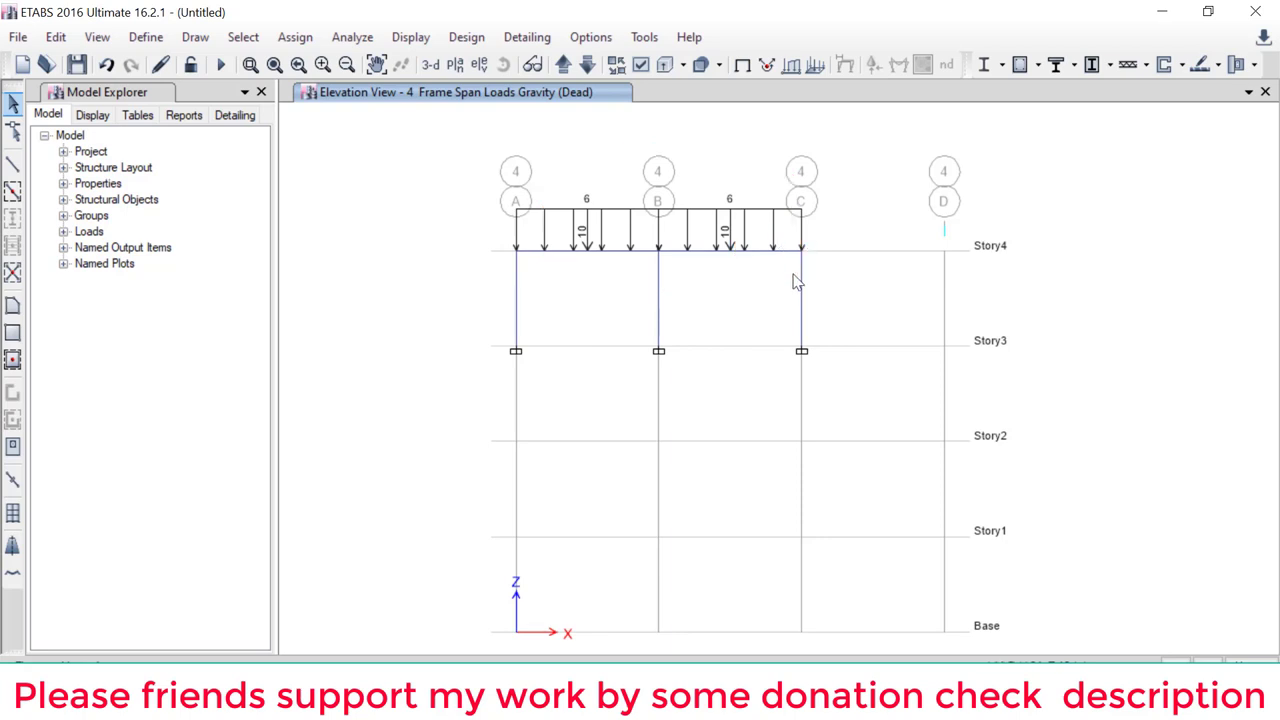
left_click(766, 64)
left_click(550, 457)
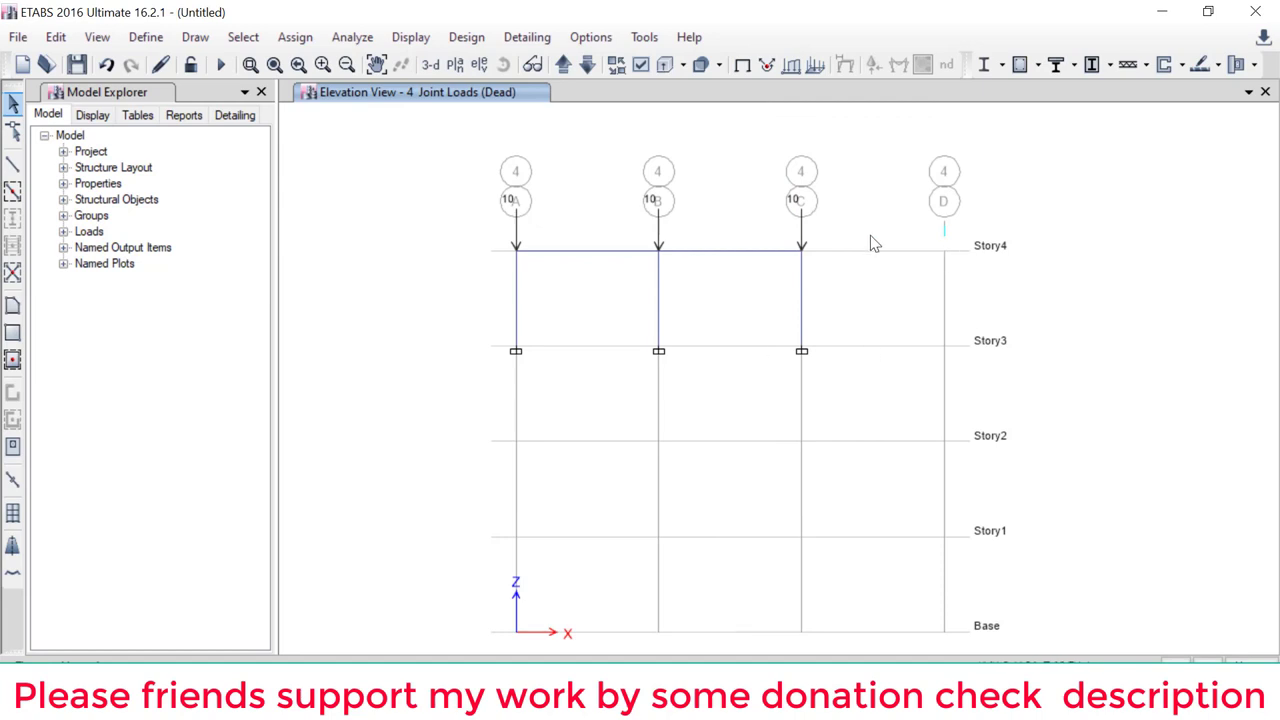
left_click(221, 66)
key("ctrl+s")
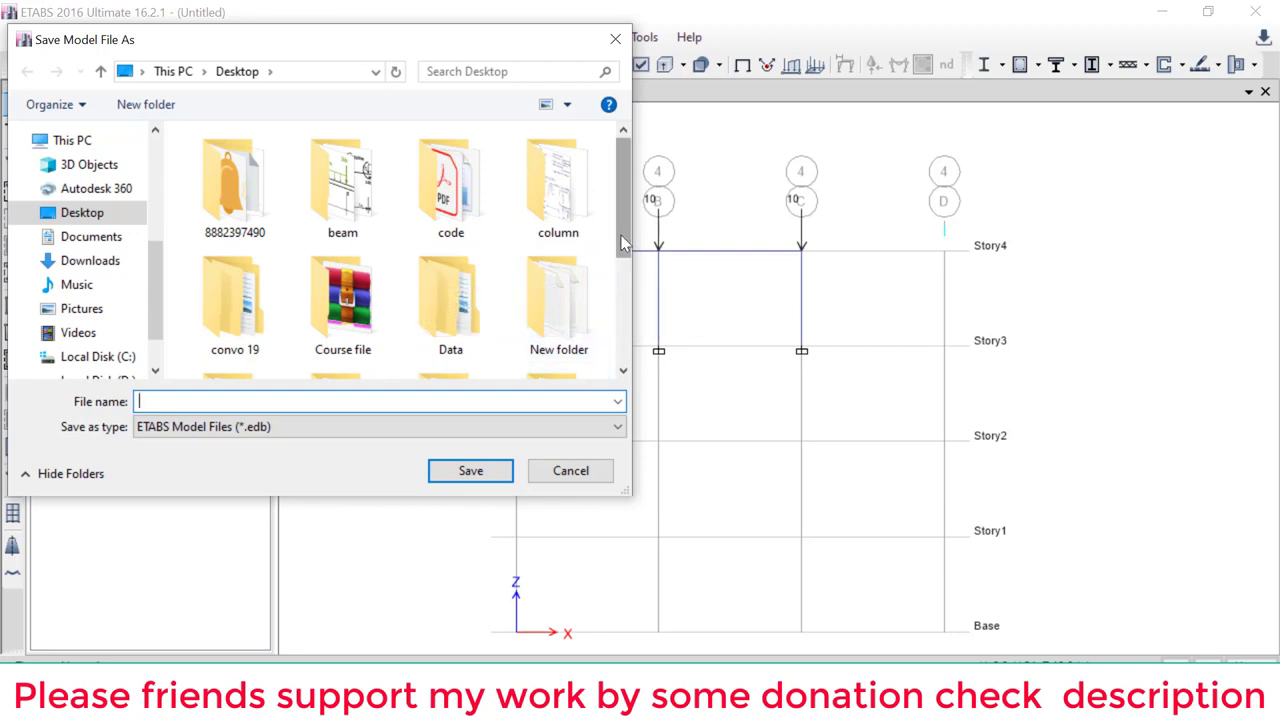
Step: Create an 'etabs' folder on the Desktop and save the model inside it as day3
scroll(621, 243, "down", 1)
scroll(430, 250, "up", 1)
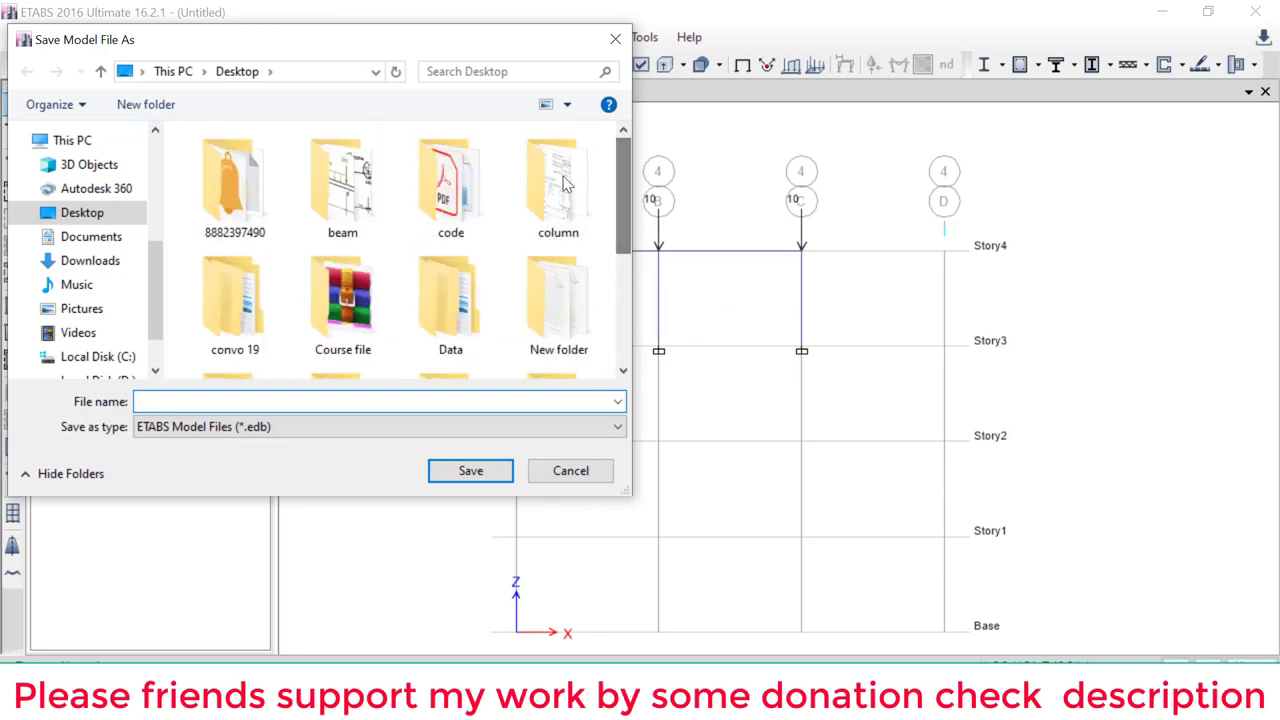
left_click(145, 104)
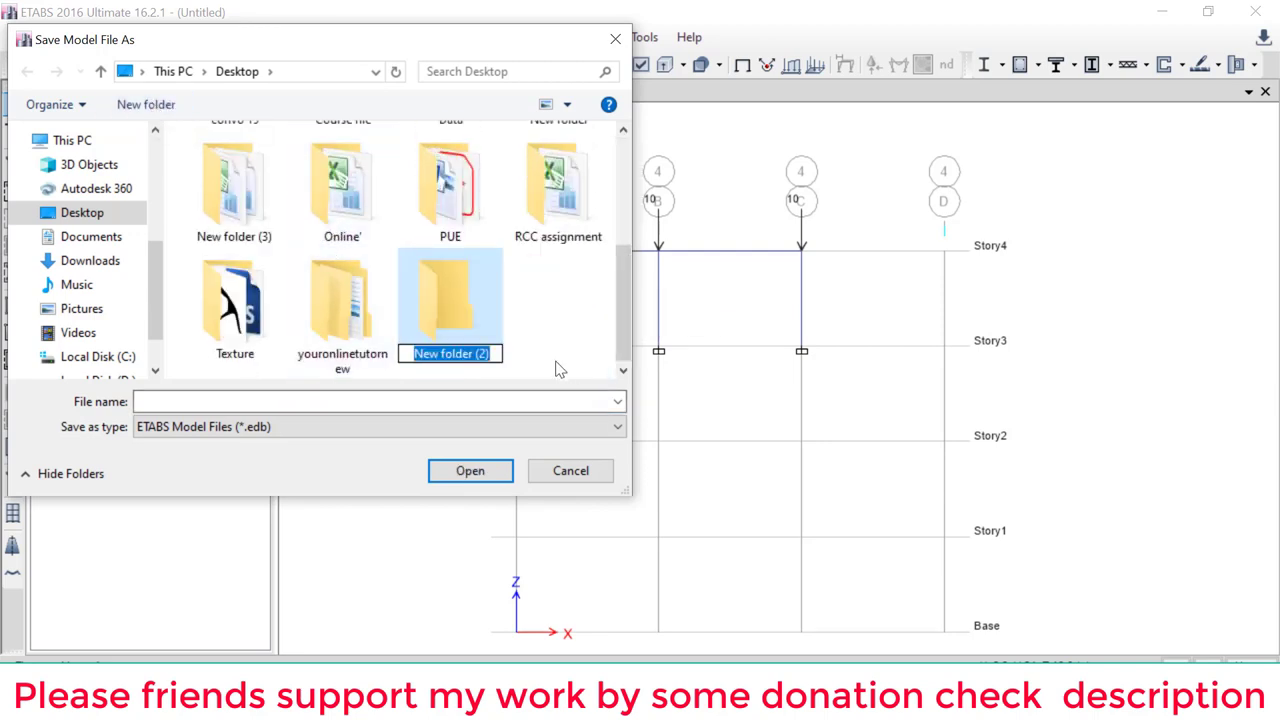
type("etabs")
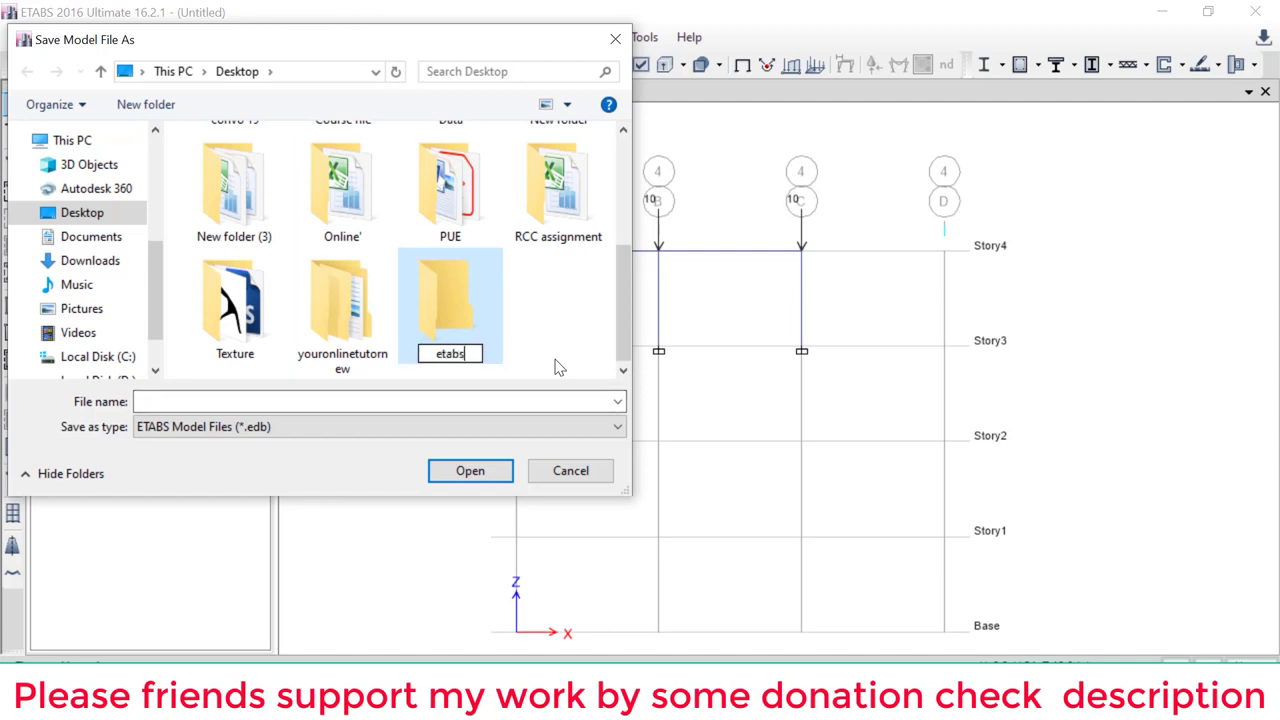
left_click(550, 329)
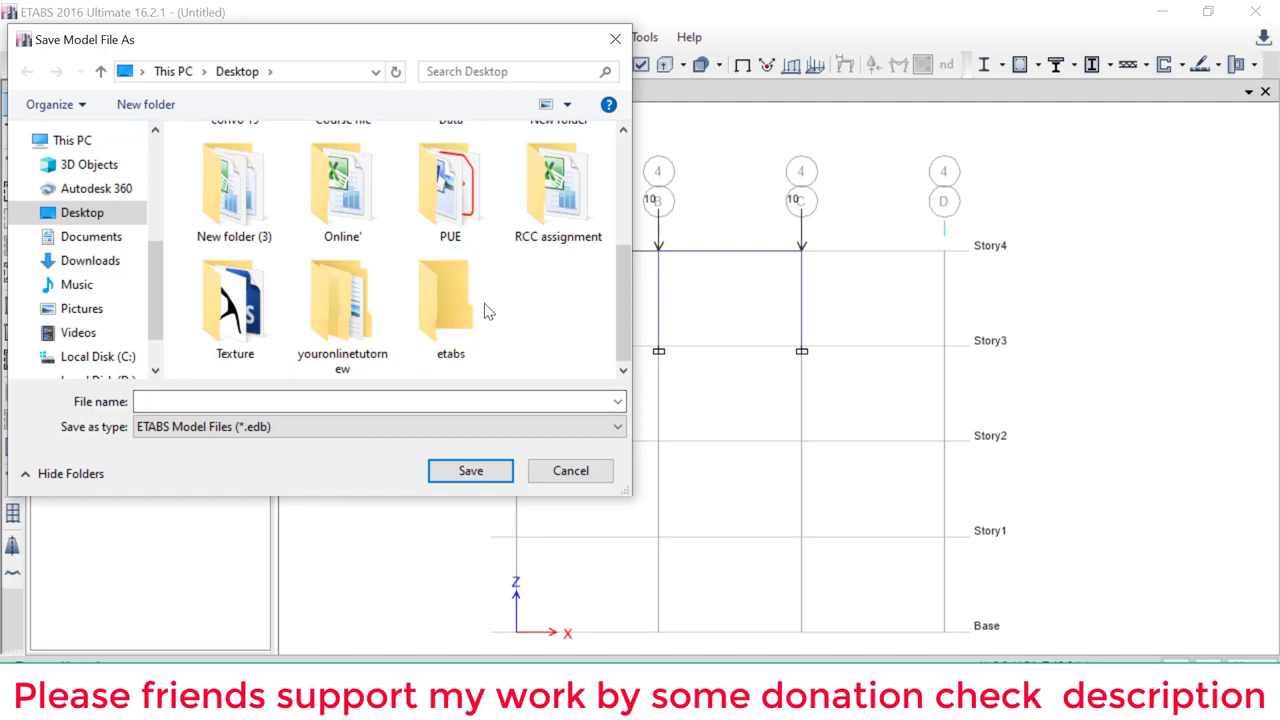
left_click(484, 311)
double_click(484, 311)
left_click(336, 408)
type("day3")
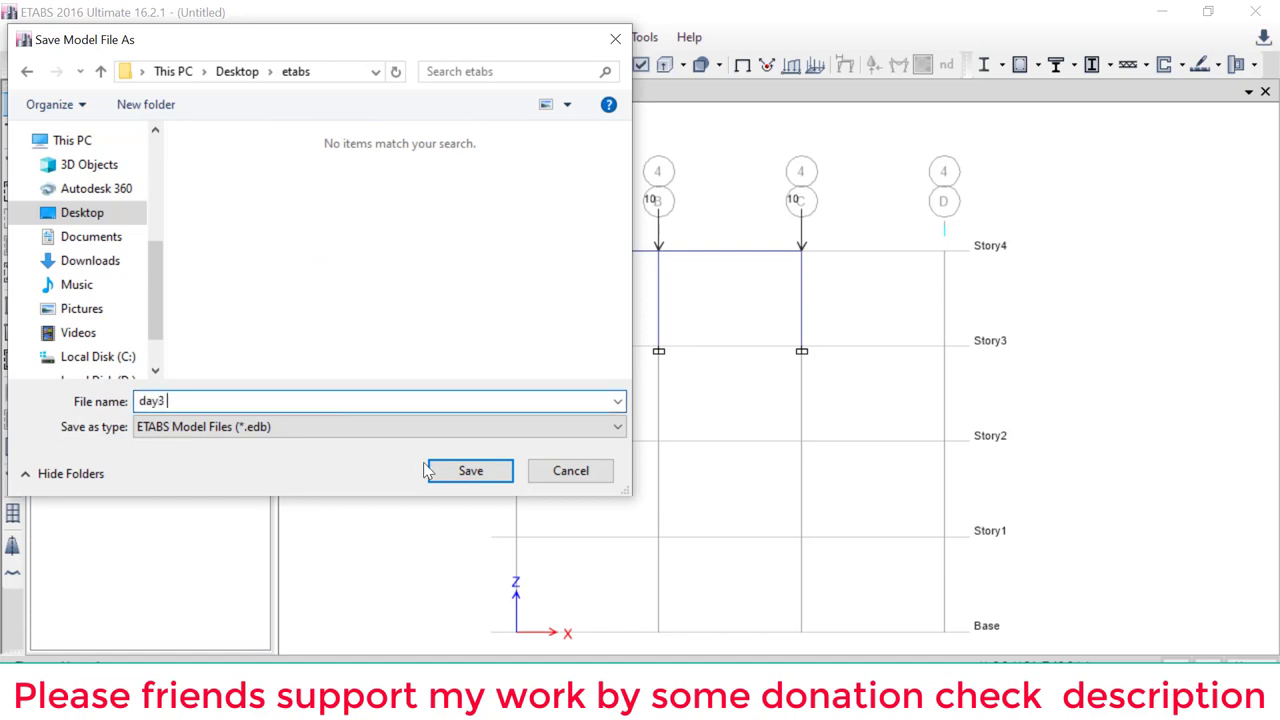
left_click(470, 476)
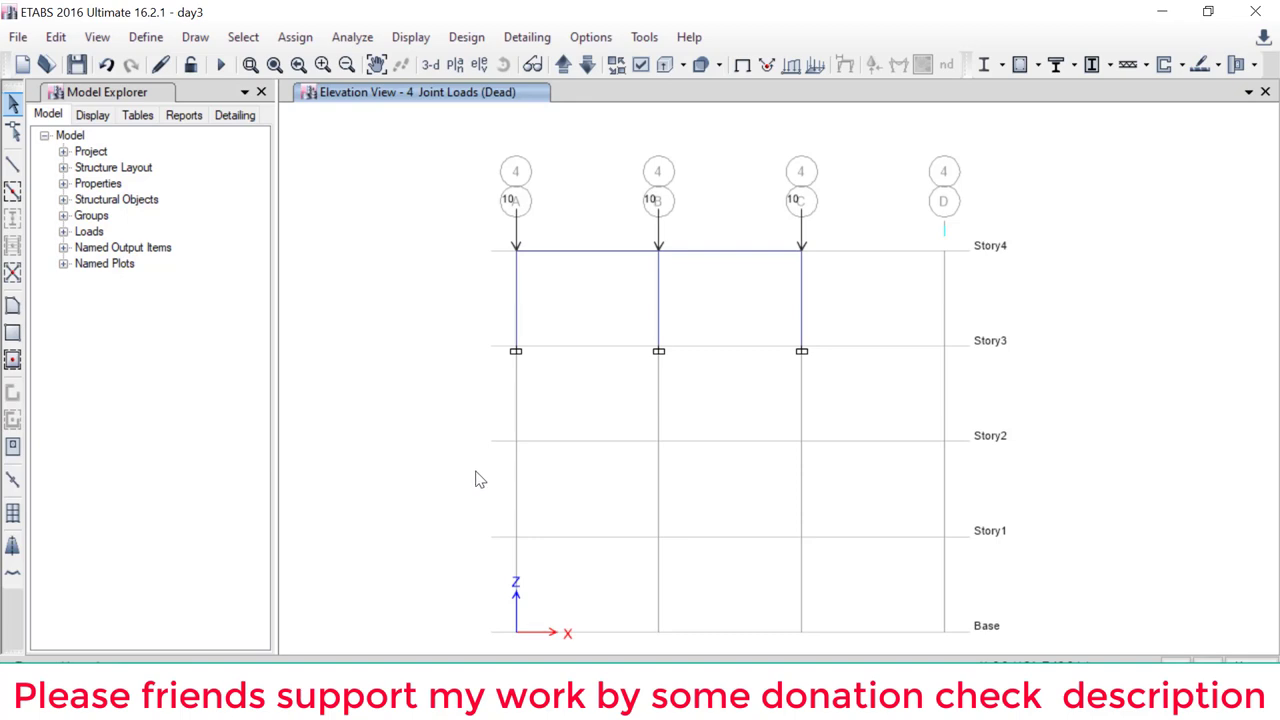
Step: Run the analysis with F5 and review the Dead-load deflected shape of the grid-4 frame
key("F5")
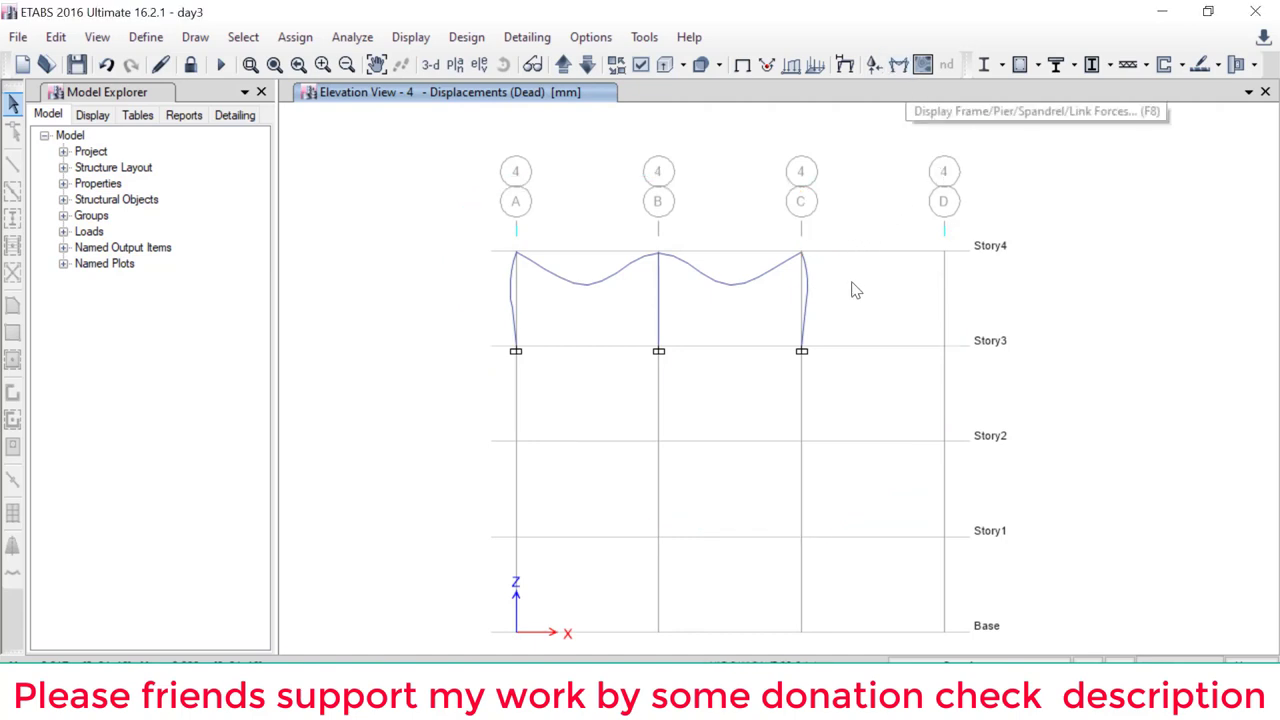
left_click_drag(852, 228, 727, 196)
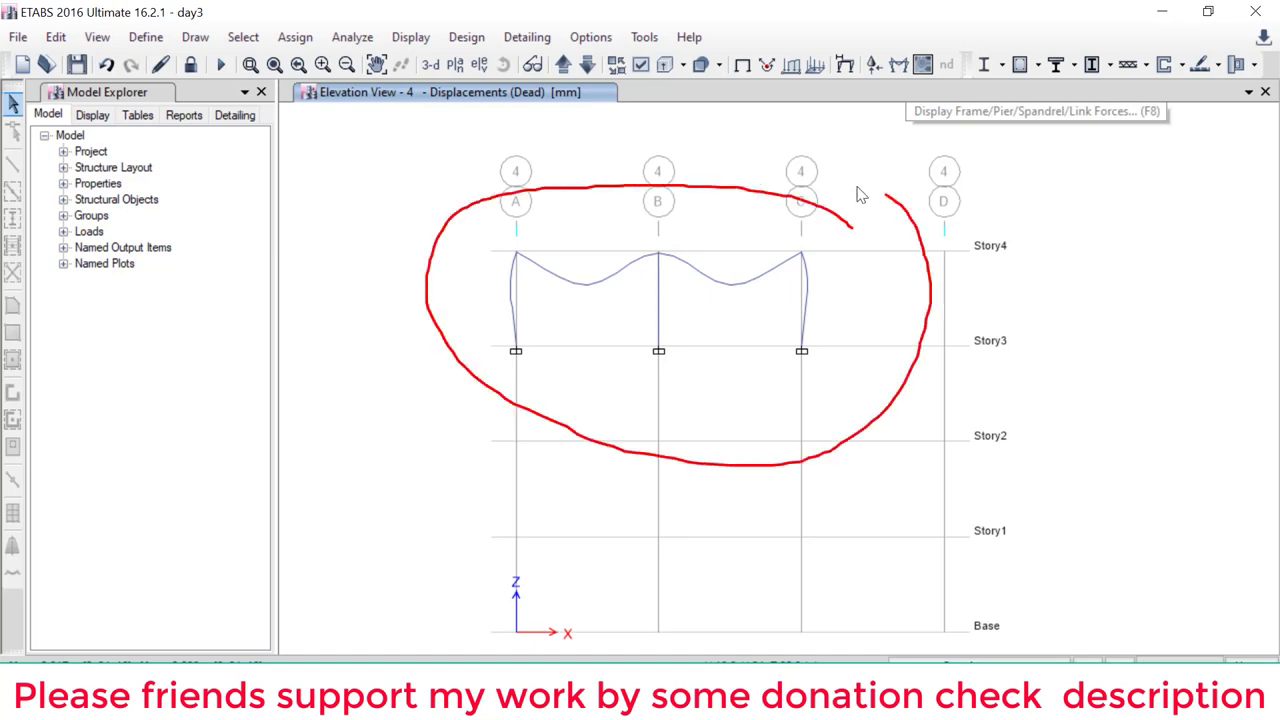
mouse_move(824, 290)
left_mouse_down()
mouse_move(877, 125)
mouse_move(914, 108)
left_mouse_up()
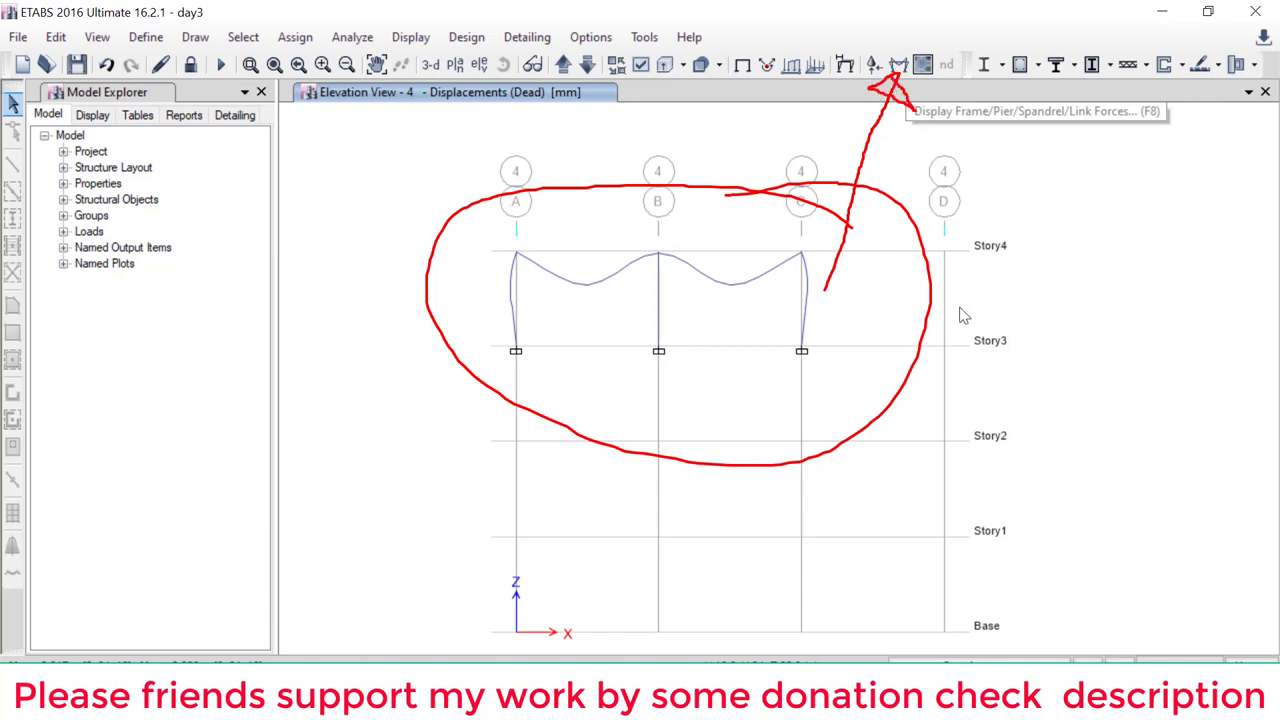
left_click(898, 64)
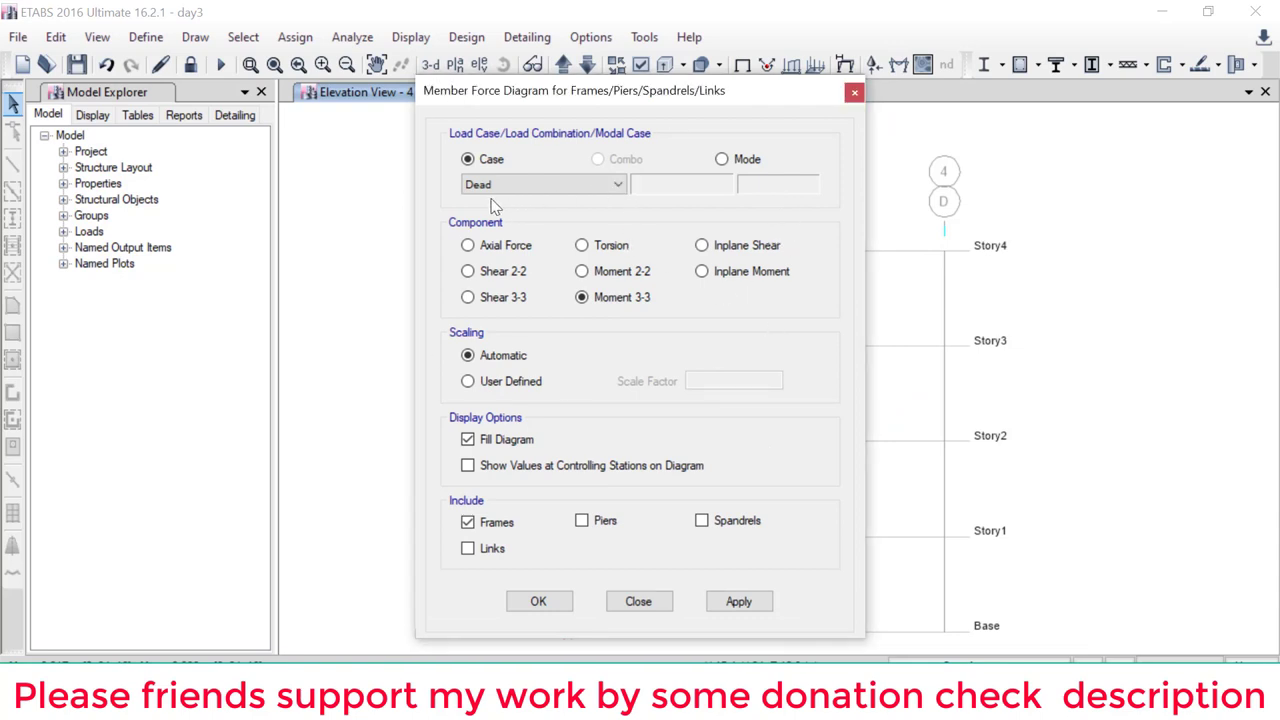
Step: Plot the Dead Moment 3-3 diagram with values at controlling stations, such as 23.9676 kN-m
left_click_drag(480, 196, 552, 195)
mouse_move(815, 160)
left_mouse_down()
mouse_move(660, 114)
mouse_move(583, 166)
mouse_move(692, 223)
mouse_move(812, 194)
left_mouse_up()
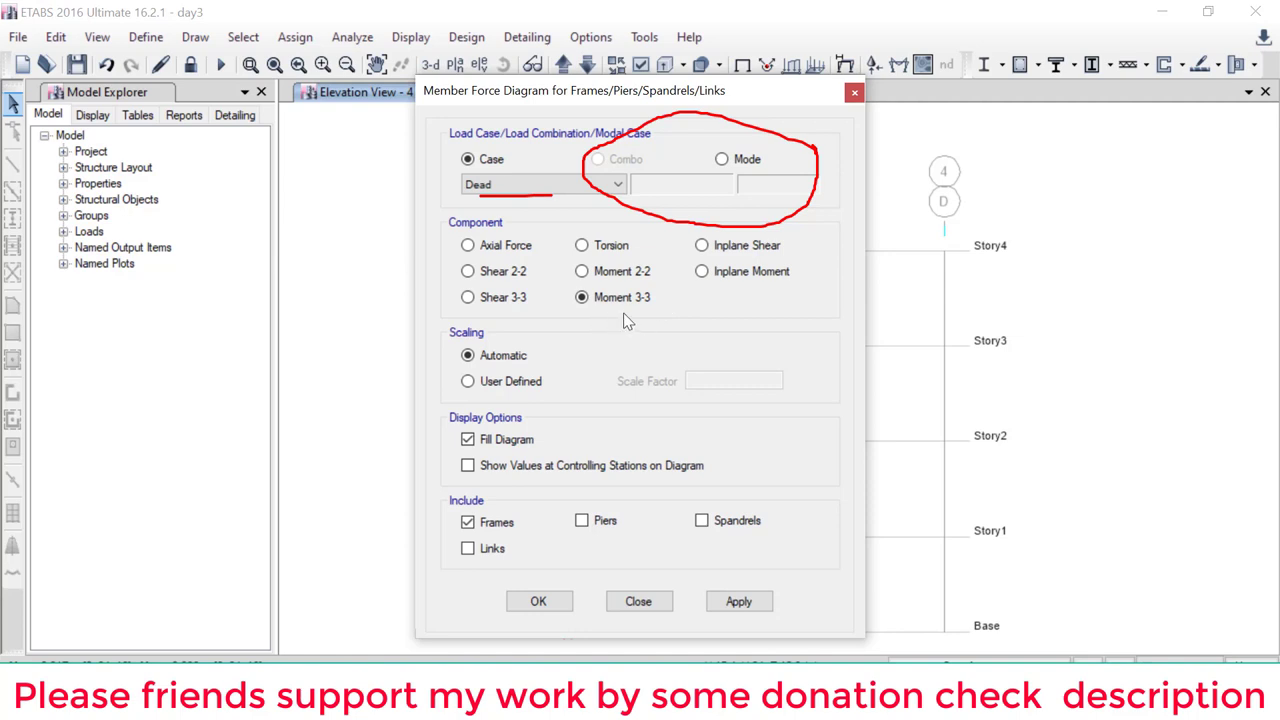
left_click(467, 466)
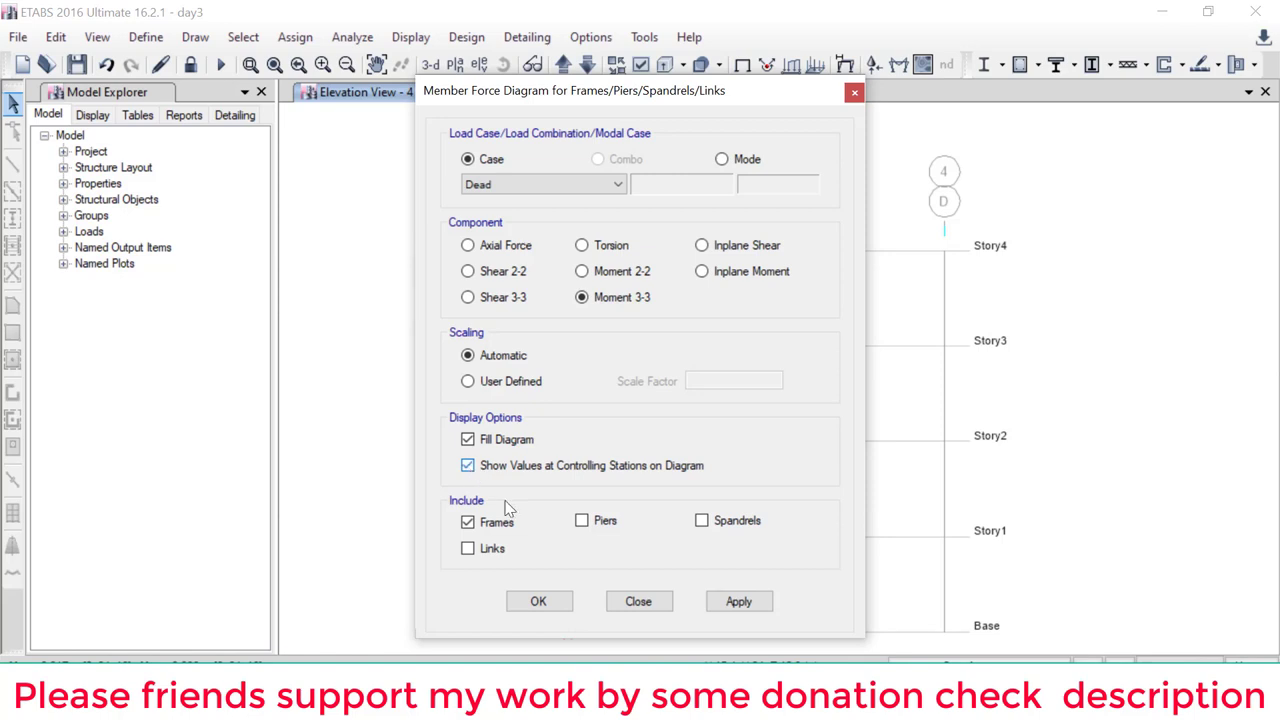
left_click(562, 601)
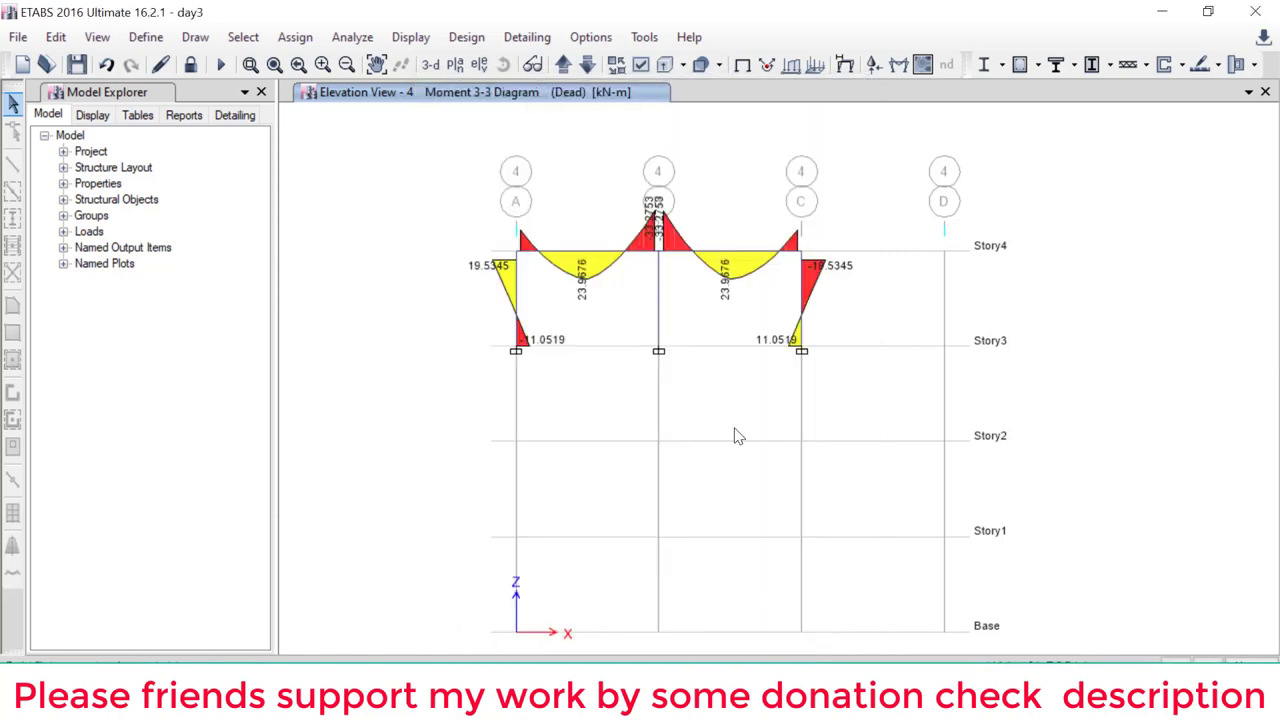
left_click(712, 272)
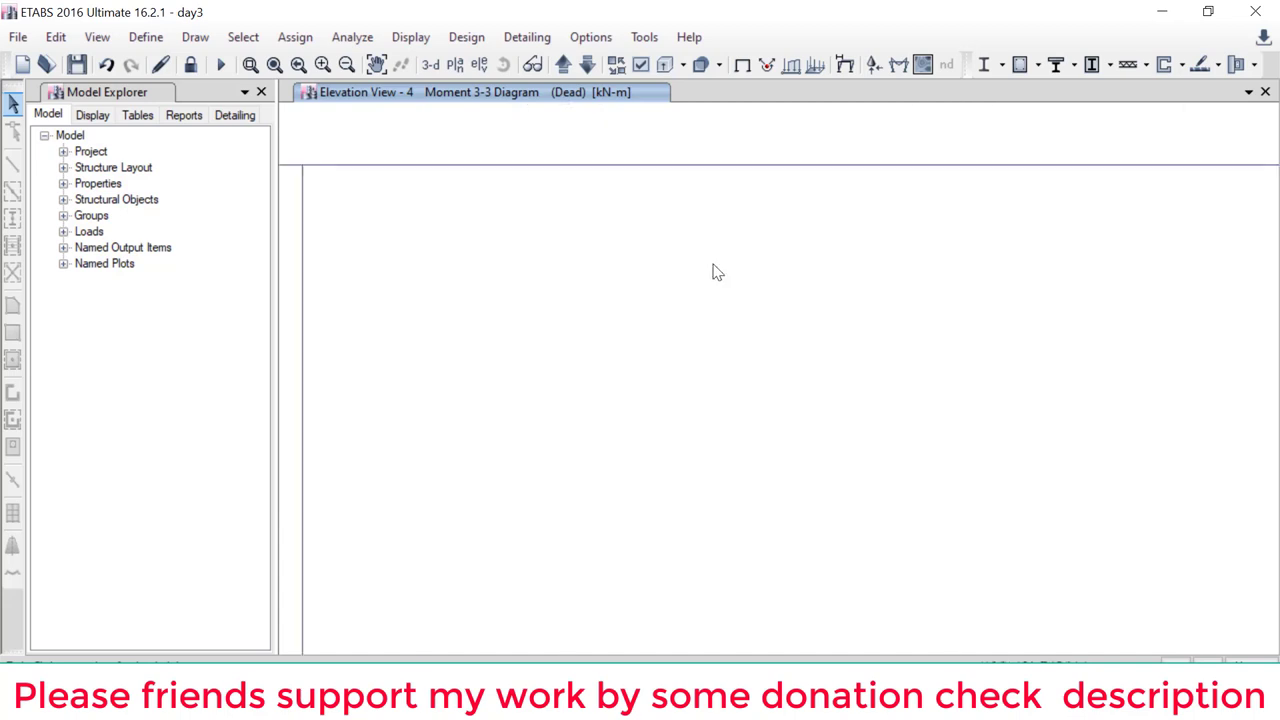
Step: Switch the force diagram to Dead-case Shear 2-2 and view a beam's 33.0426 kN shear detail
left_click(900, 65)
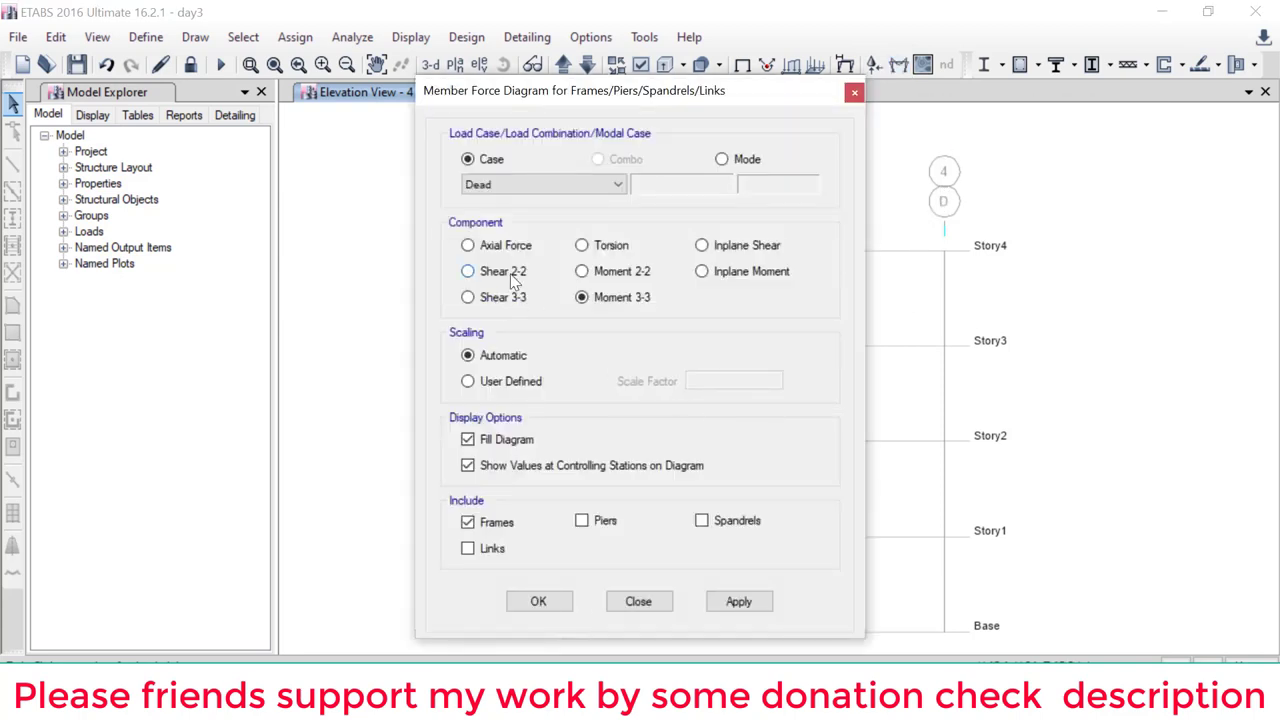
left_click(505, 281)
left_click(538, 601)
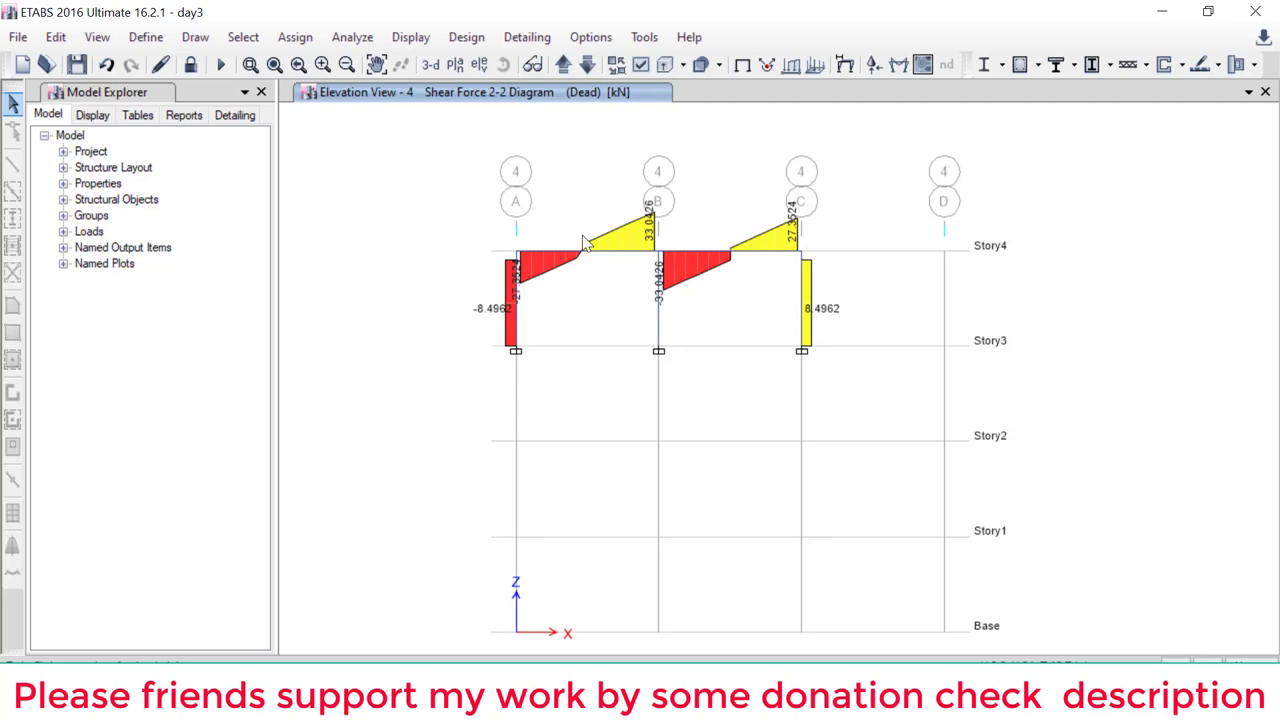
scroll(571, 217, "up", 3)
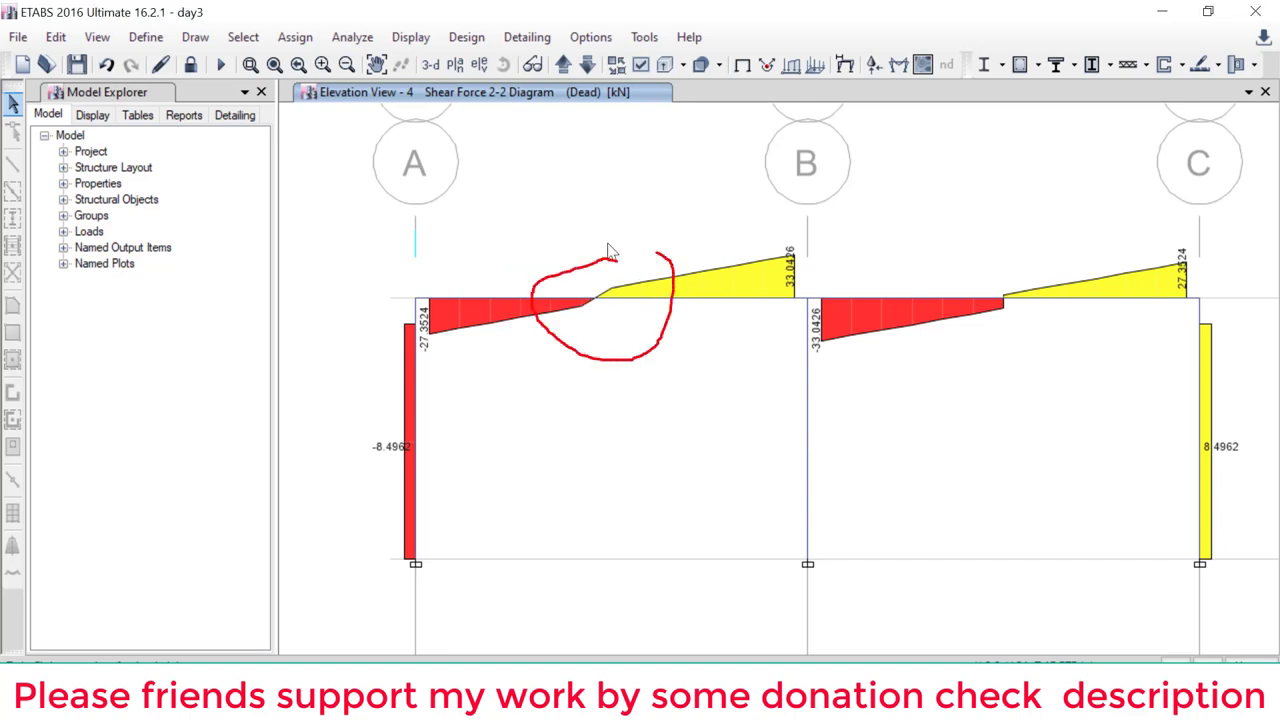
left_click_drag(558, 283, 612, 270)
Step: Review the A–B beam's detailed forces, then return to the full-frame shear diagram (33.0426, 27.3524, 8.4962)
left_click(633, 299)
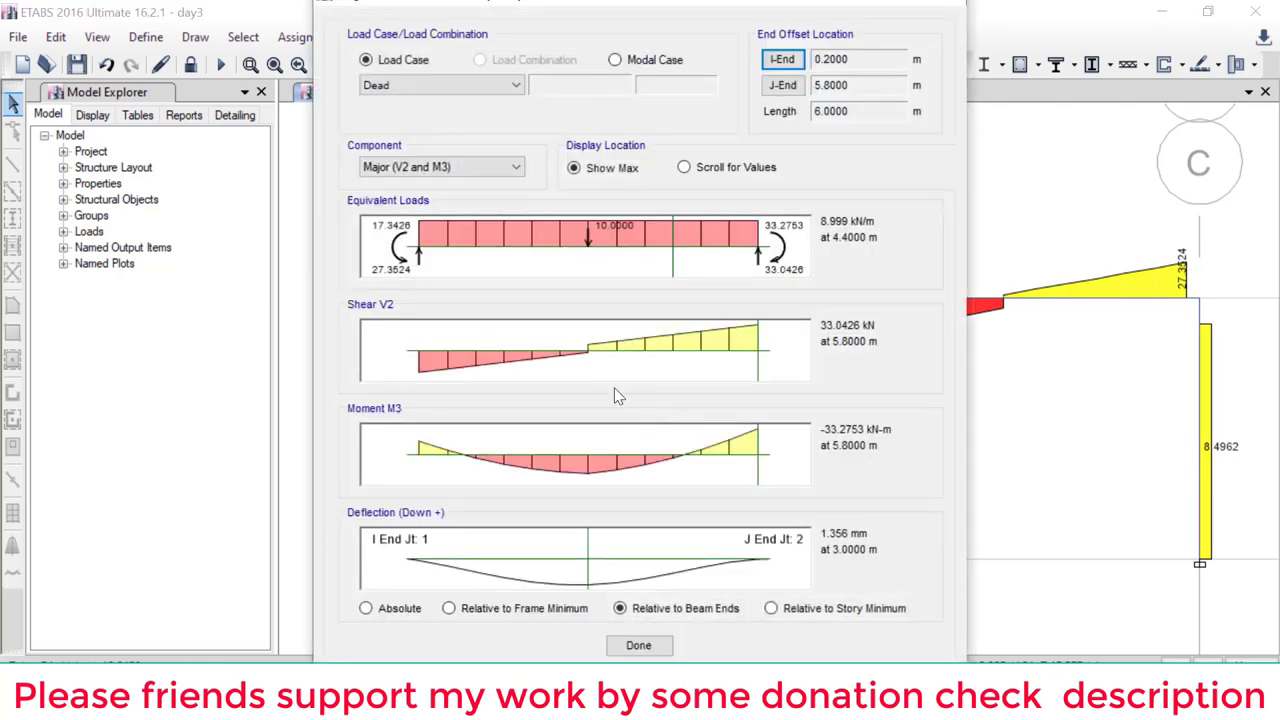
left_click_drag(618, 320, 598, 310)
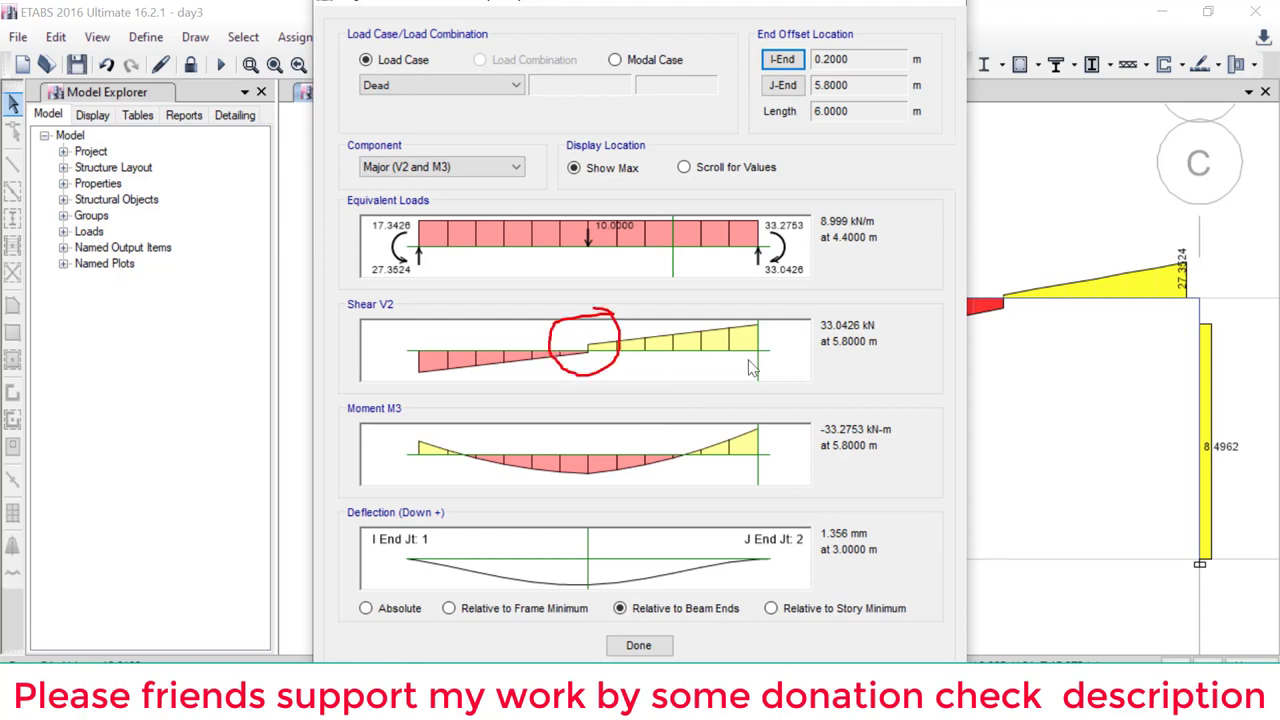
left_click_drag(755, 342, 855, 287)
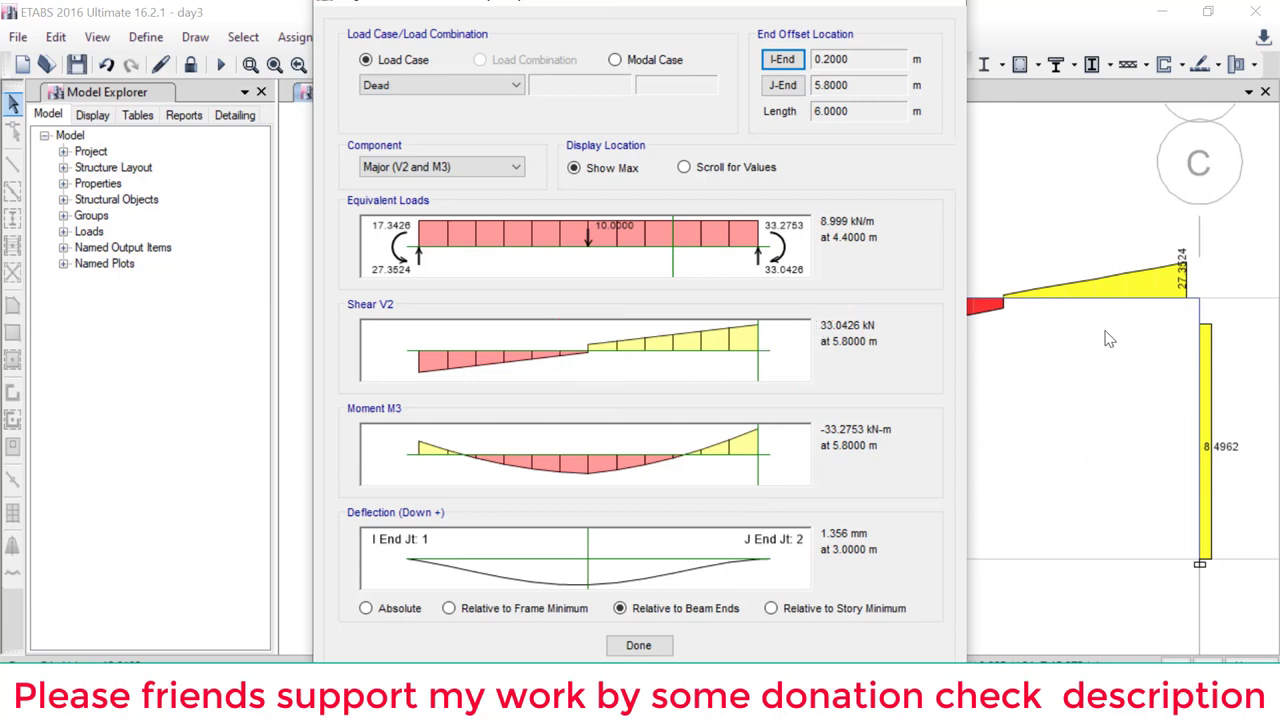
left_click_drag(911, 9, 898, 60)
Step: Return to the whole frame and keep the Dead-case Shear 2-2 diagram displayed
left_click(640, 645)
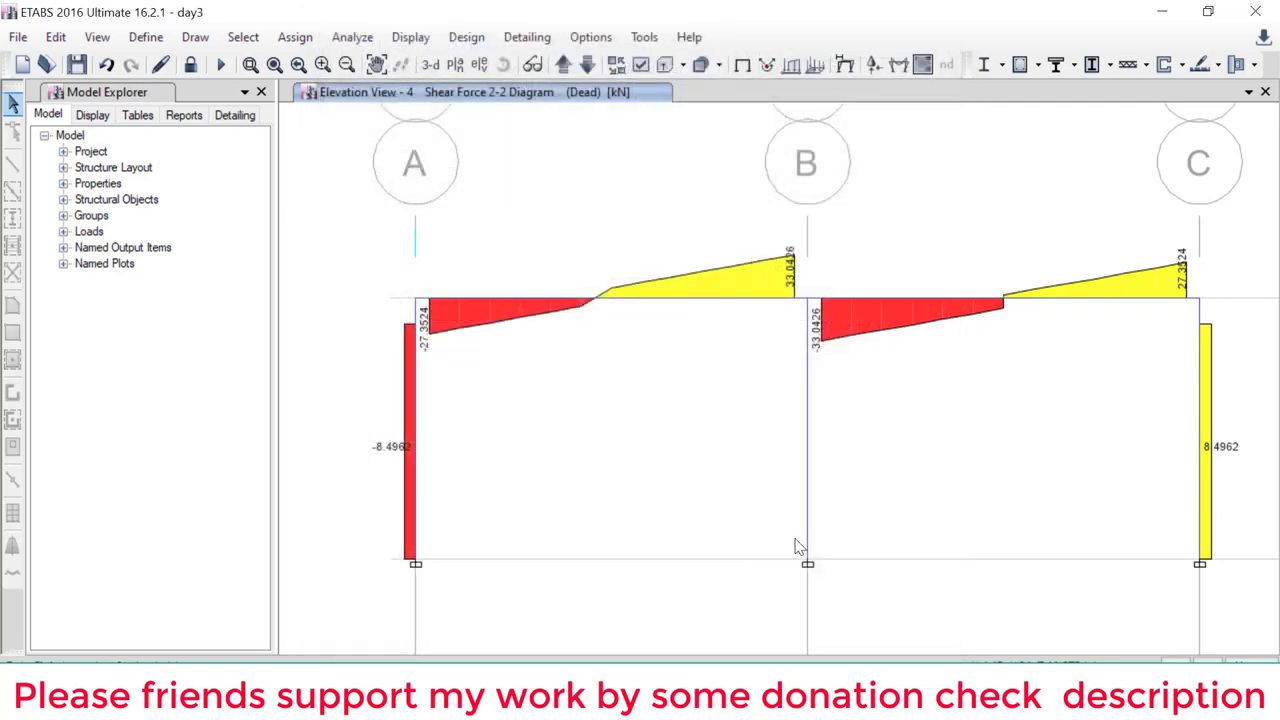
left_click(898, 65)
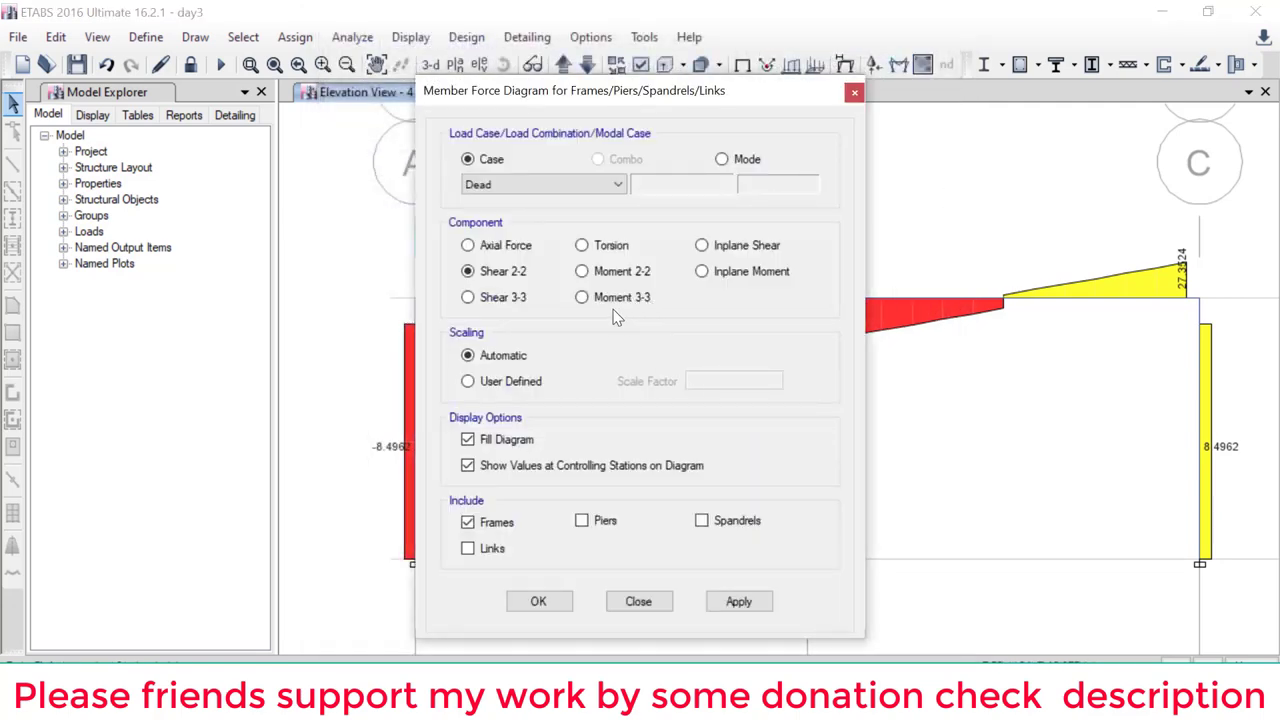
left_click_drag(613, 310, 675, 297)
left_click_drag(482, 276, 525, 268)
left_click(538, 601)
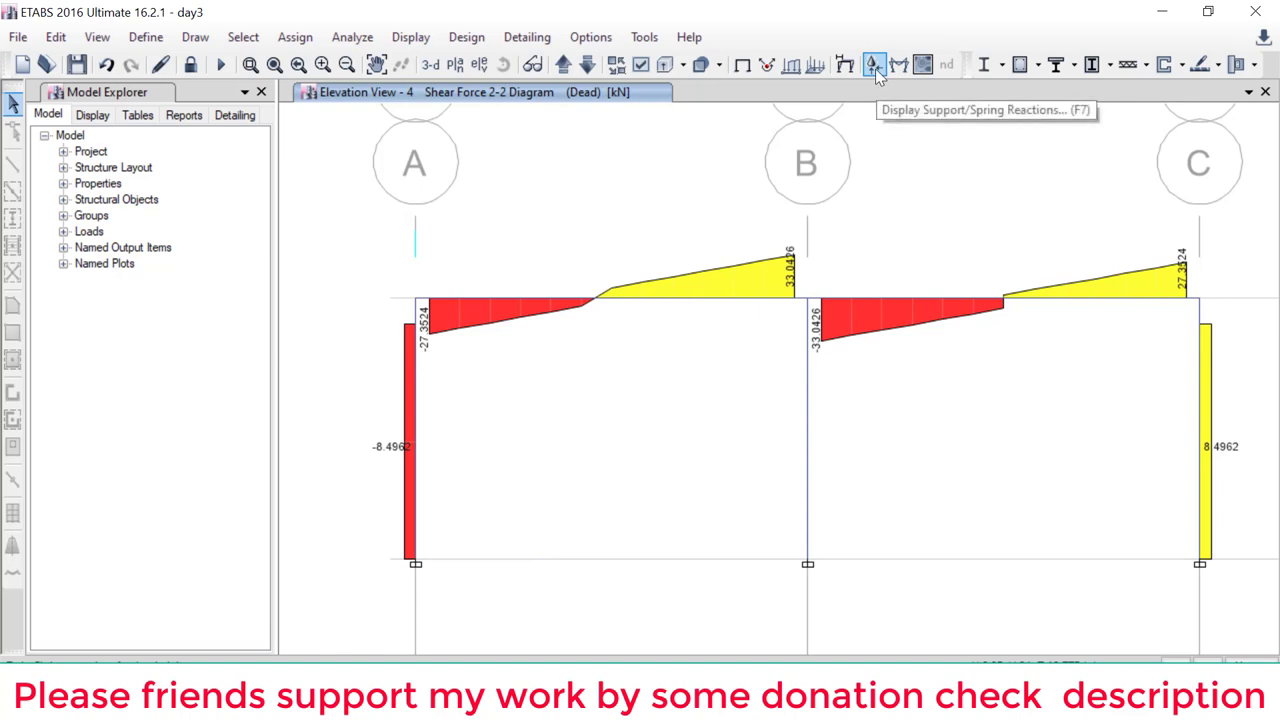
Step: Show Dead-case Fz support reactions: 54.55 kN at A, 94.48 kN at B, 54.55 kN at C
left_click(875, 69)
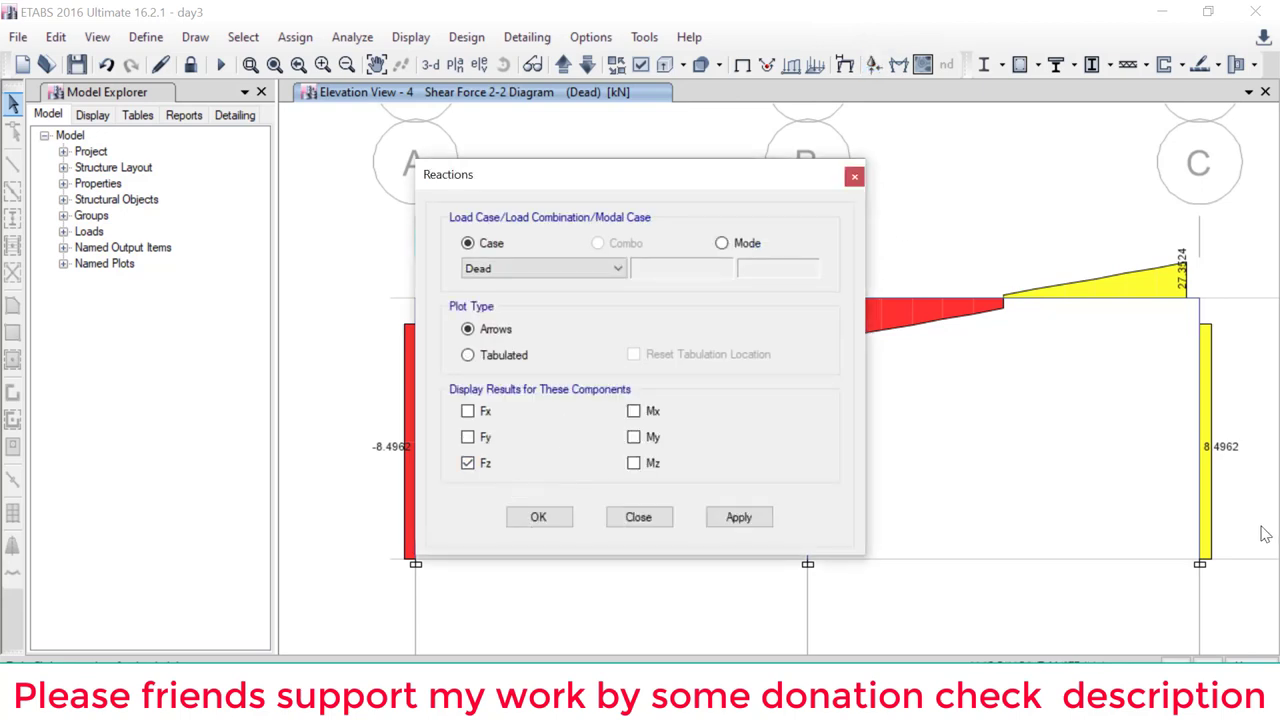
mouse_move(1159, 468)
left_mouse_down()
mouse_move(1159, 595)
mouse_move(1097, 548)
mouse_move(1137, 478)
left_mouse_up()
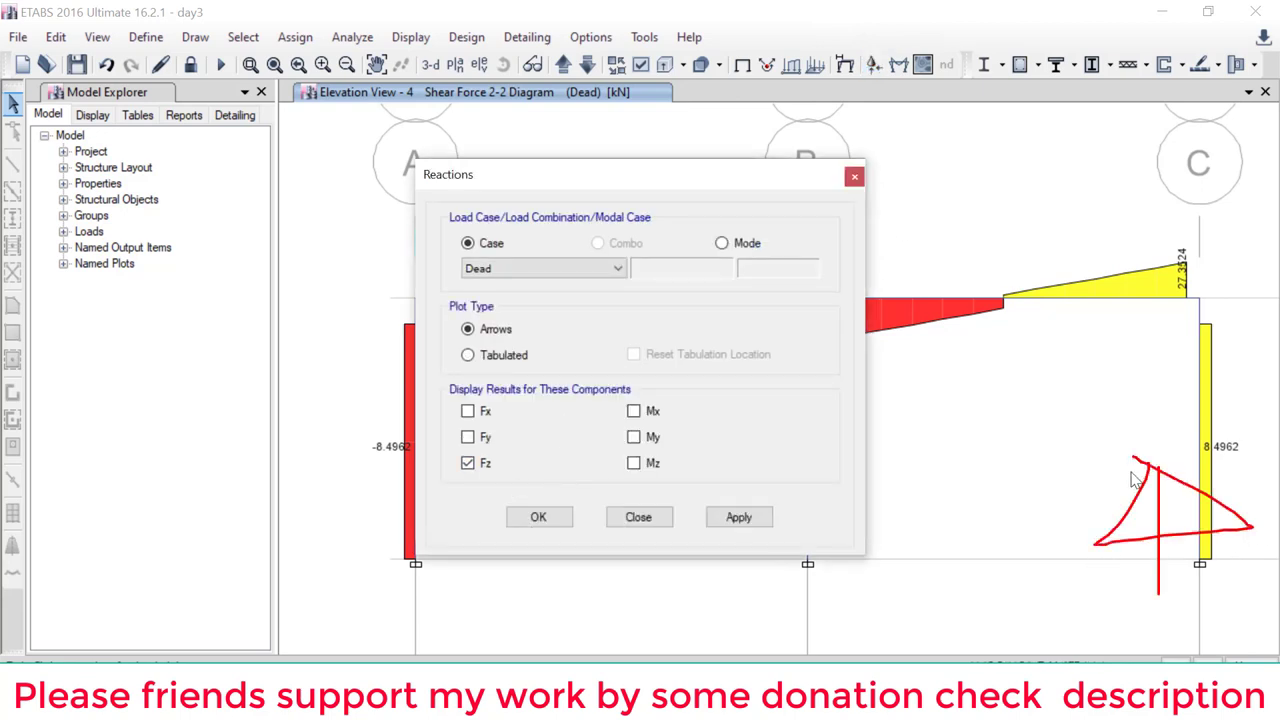
key("Escape")
left_click(531, 518)
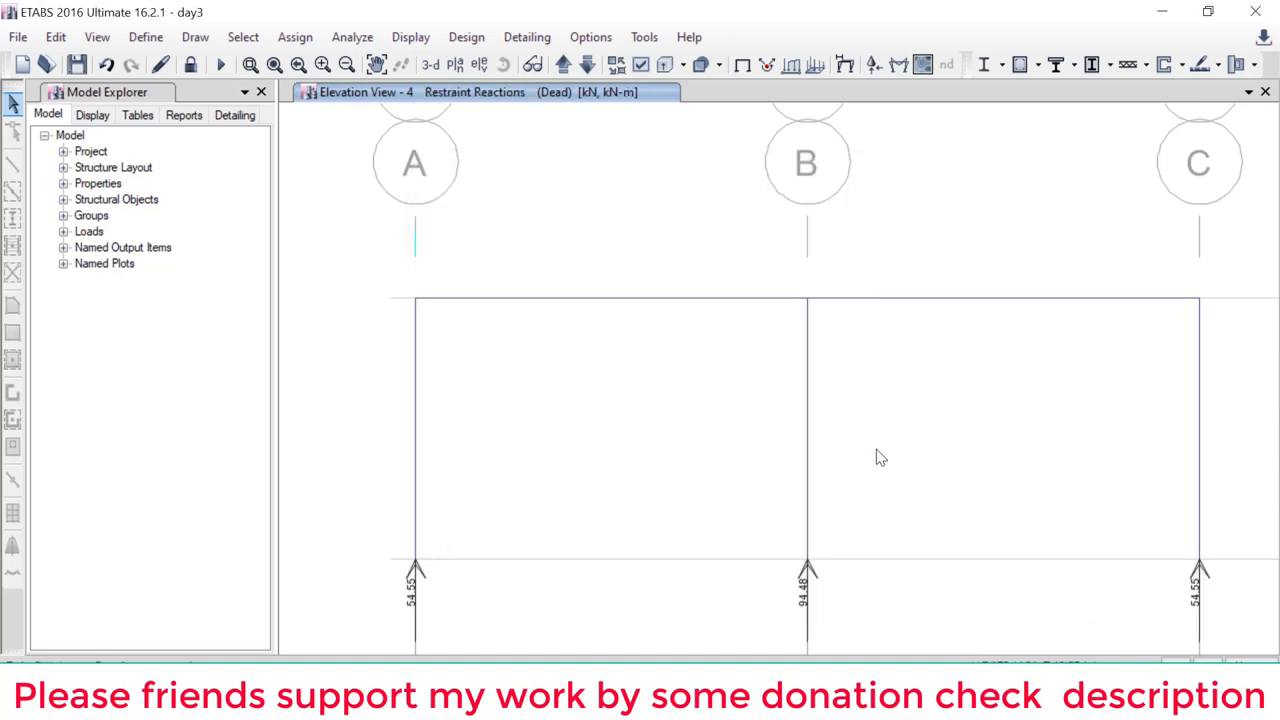
middle_click_drag(877, 457, 757, 357)
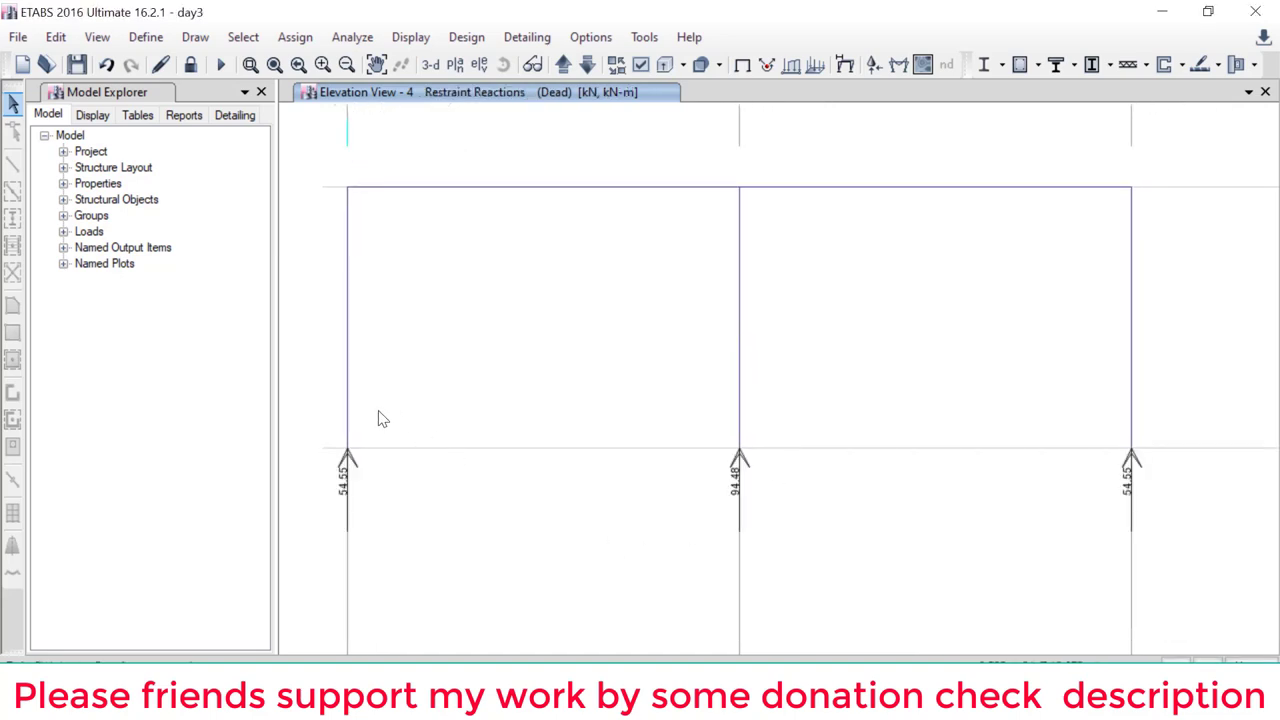
mouse_move(389, 410)
left_mouse_down()
mouse_move(408, 532)
mouse_move(431, 412)
left_mouse_up()
left_click_drag(365, 368, 423, 383)
mouse_move(800, 417)
left_mouse_down()
mouse_move(749, 429)
mouse_move(794, 609)
mouse_move(780, 437)
left_mouse_up()
mouse_move(1170, 434)
left_mouse_down()
mouse_move(1109, 582)
mouse_move(1138, 424)
left_mouse_up()
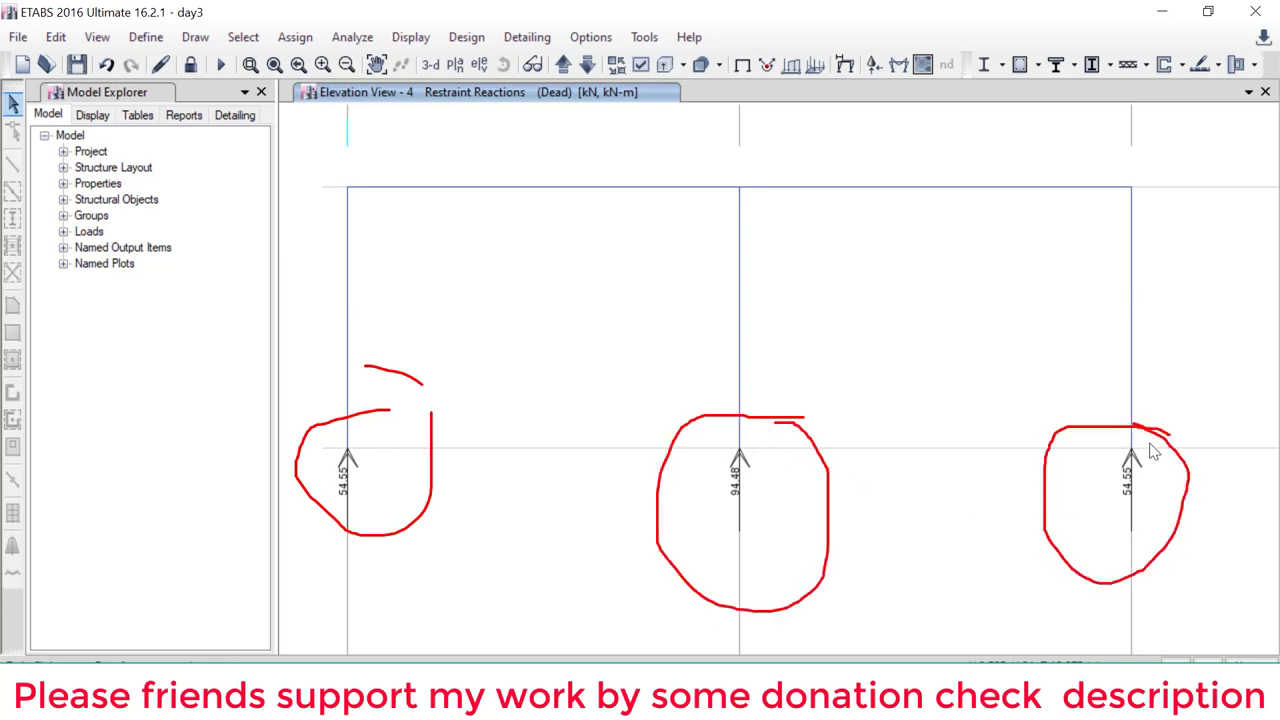
key("Escape")
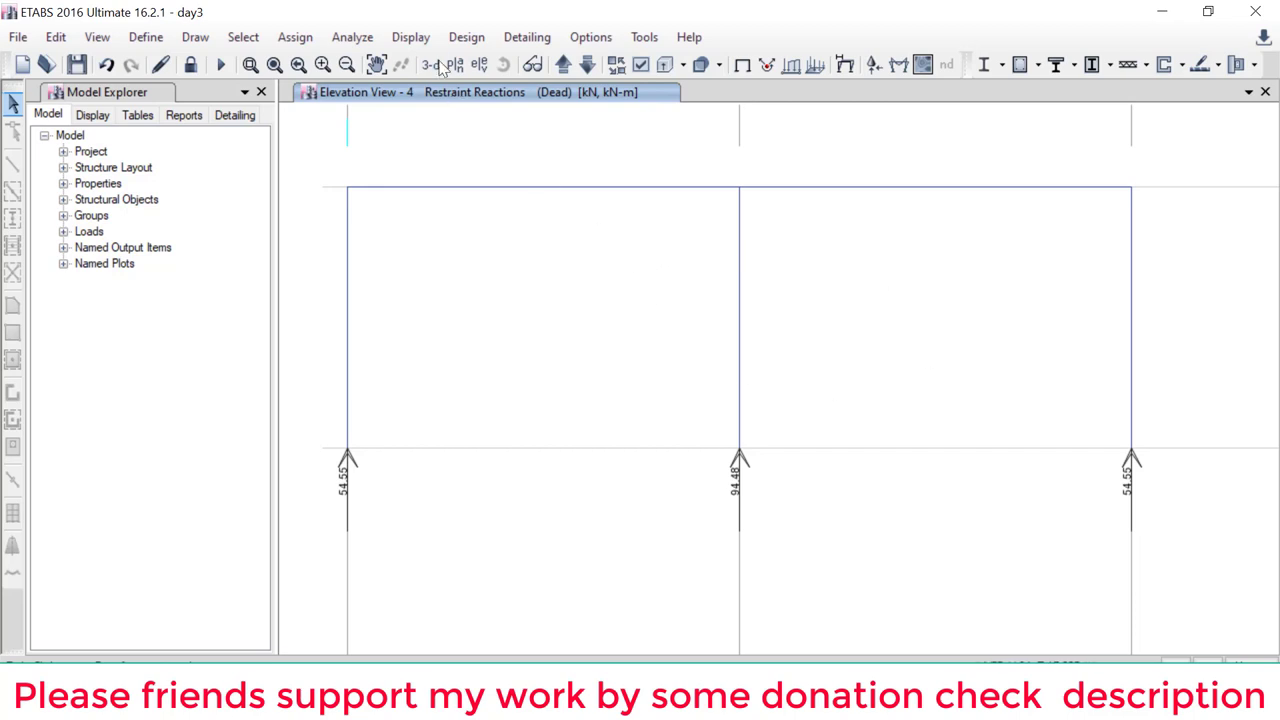
Step: In the Show Tables chooser, include the Analysis Results Base Reactions table
left_click(354, 38)
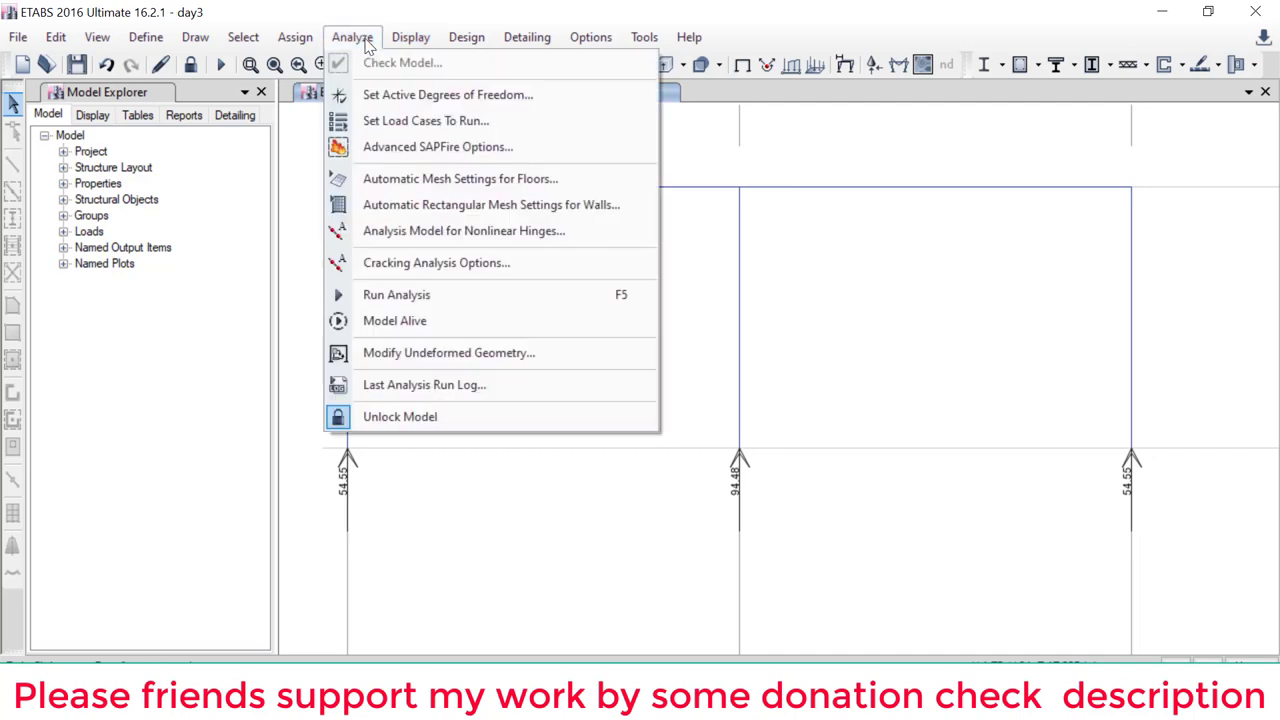
mouse_move(410, 37)
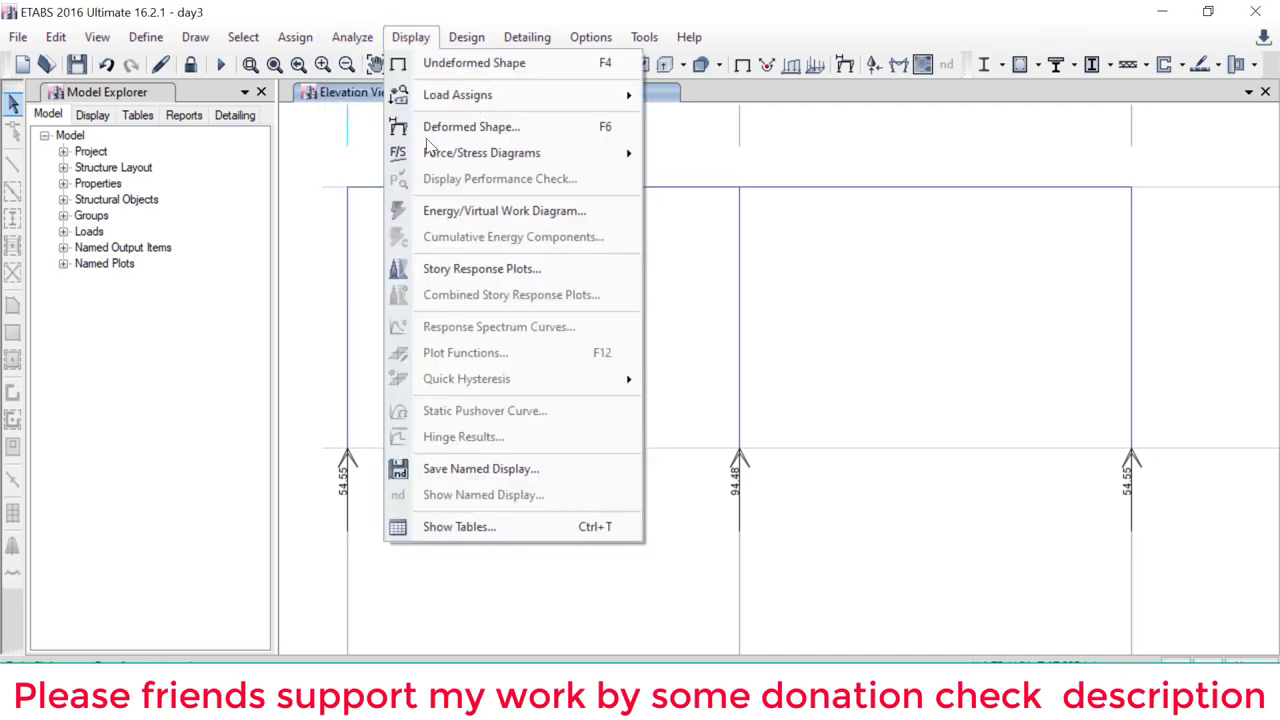
mouse_move(417, 40)
left_mouse_down()
mouse_move(463, 550)
mouse_move(480, 495)
left_mouse_up()
key("Escape")
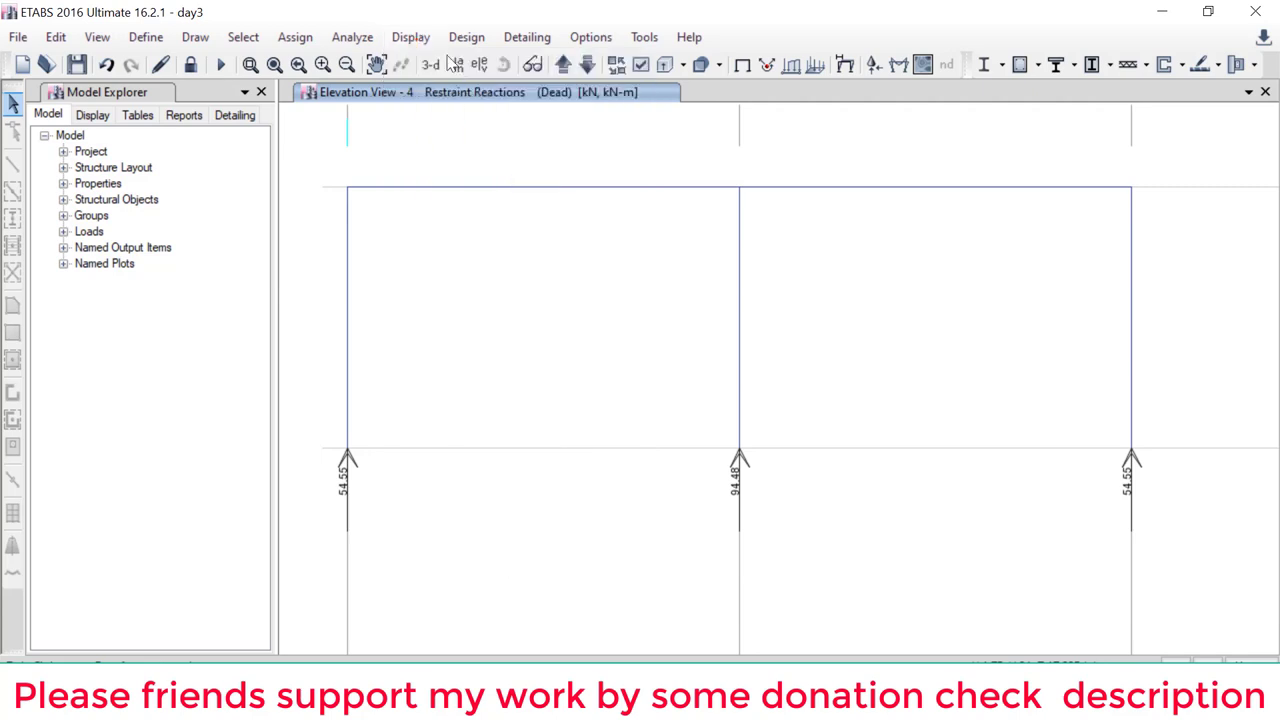
left_click(412, 38)
left_click(486, 528)
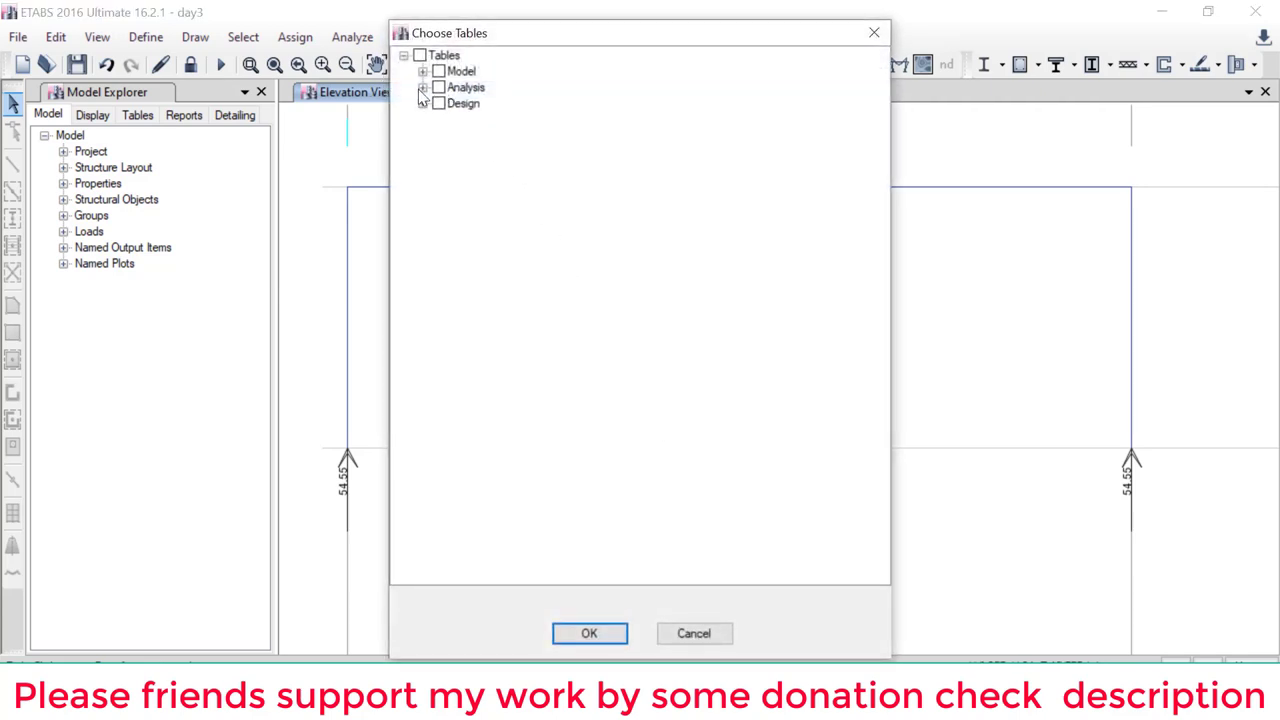
left_click(423, 88)
left_click(442, 167)
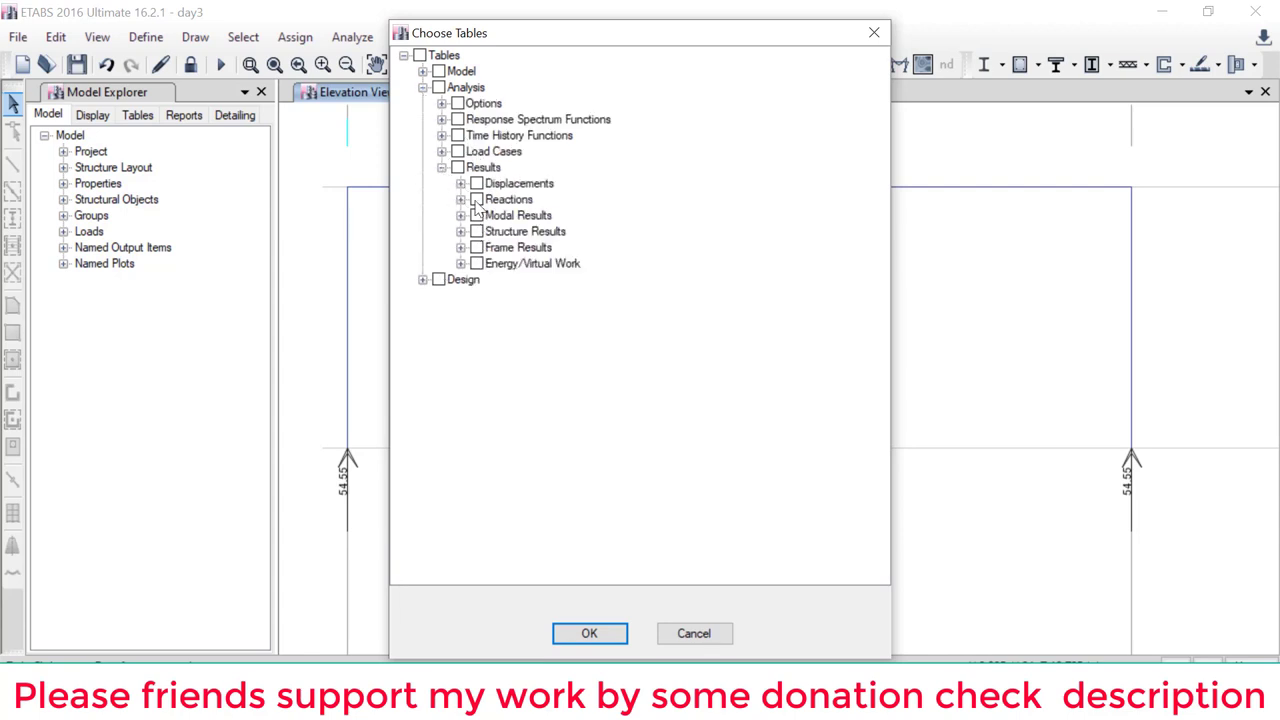
left_click(461, 199)
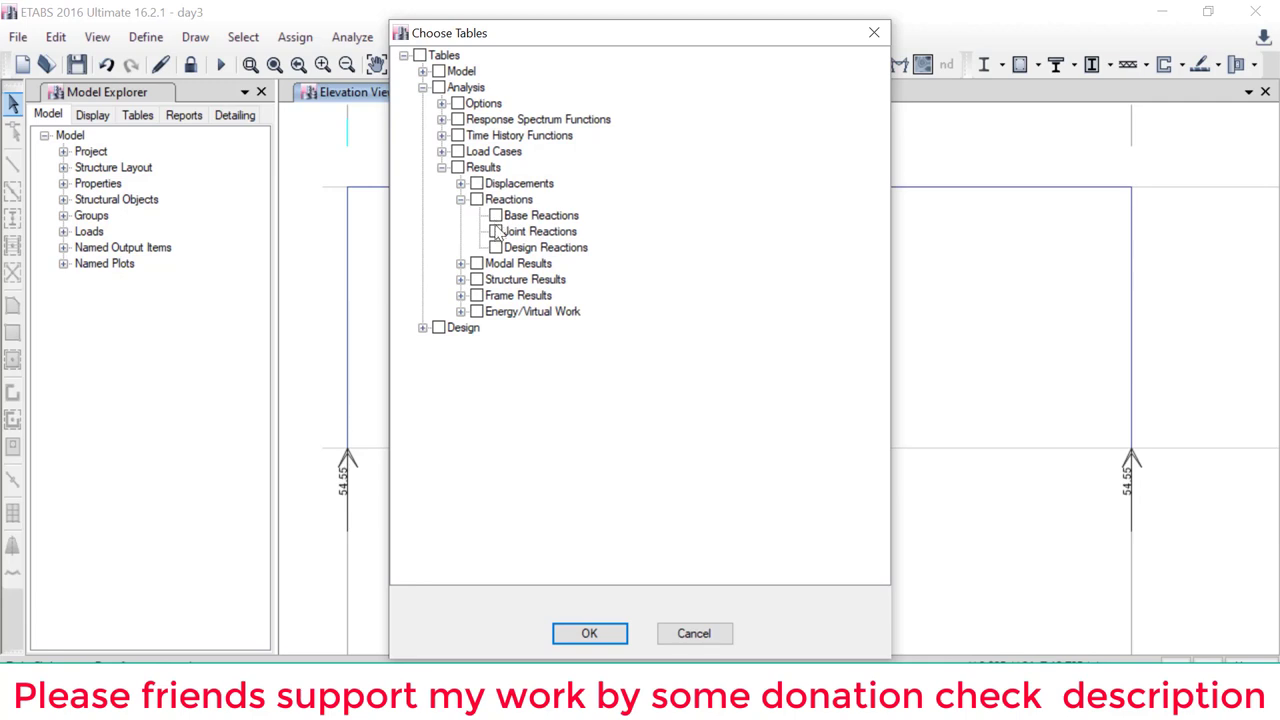
left_click(495, 215)
Step: Add the Joint Displacements and Beam Forces tables and display the selected results
left_click(461, 184)
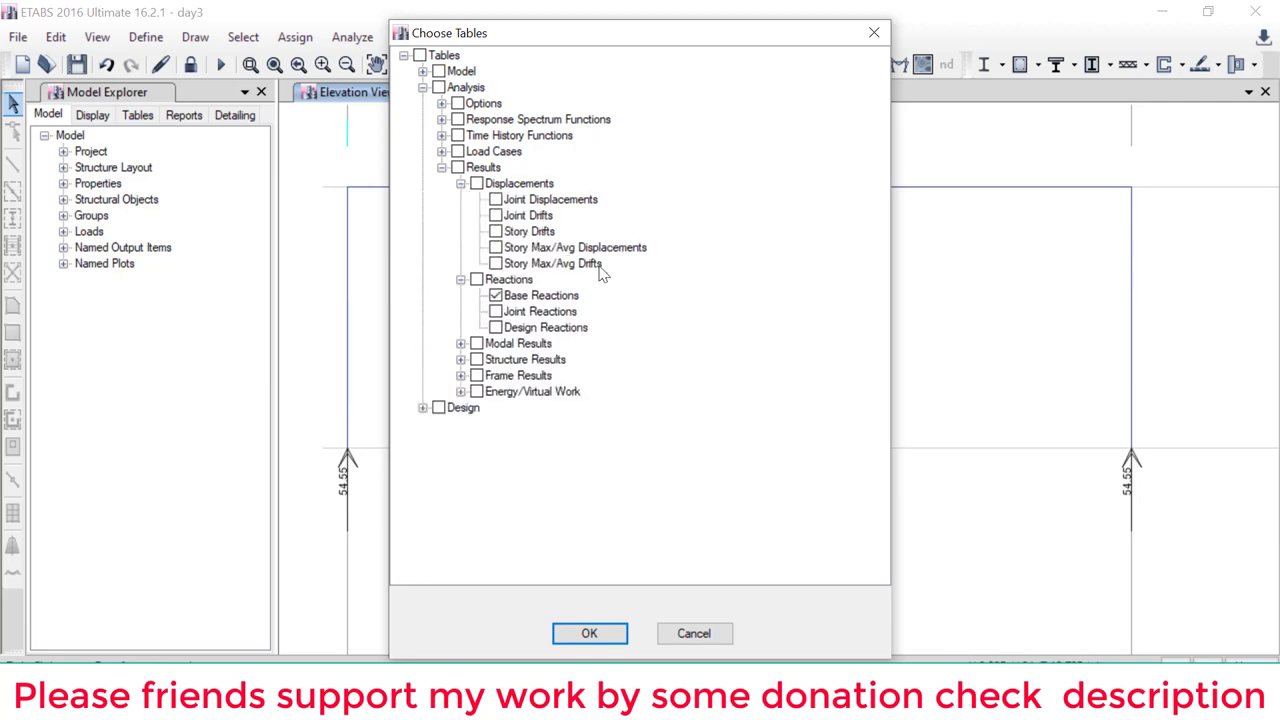
left_click(496, 200)
left_click(460, 359)
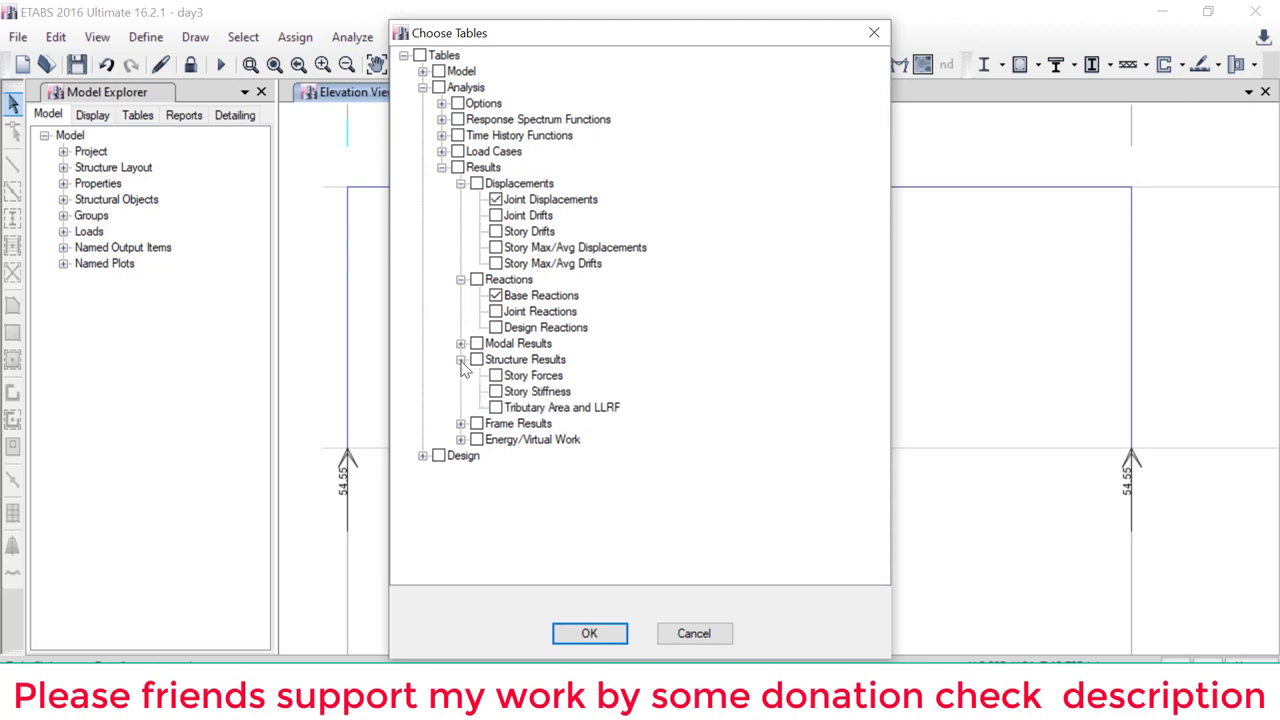
left_click(461, 423)
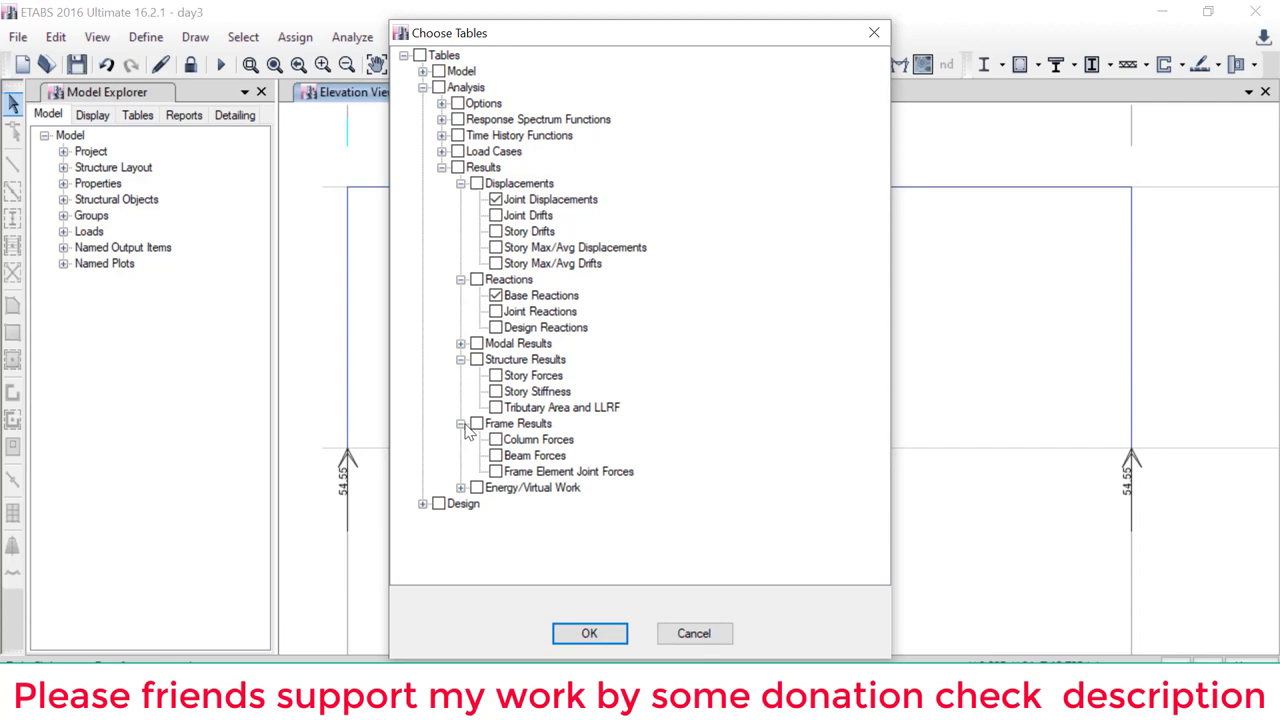
left_click(508, 458)
left_click(496, 456)
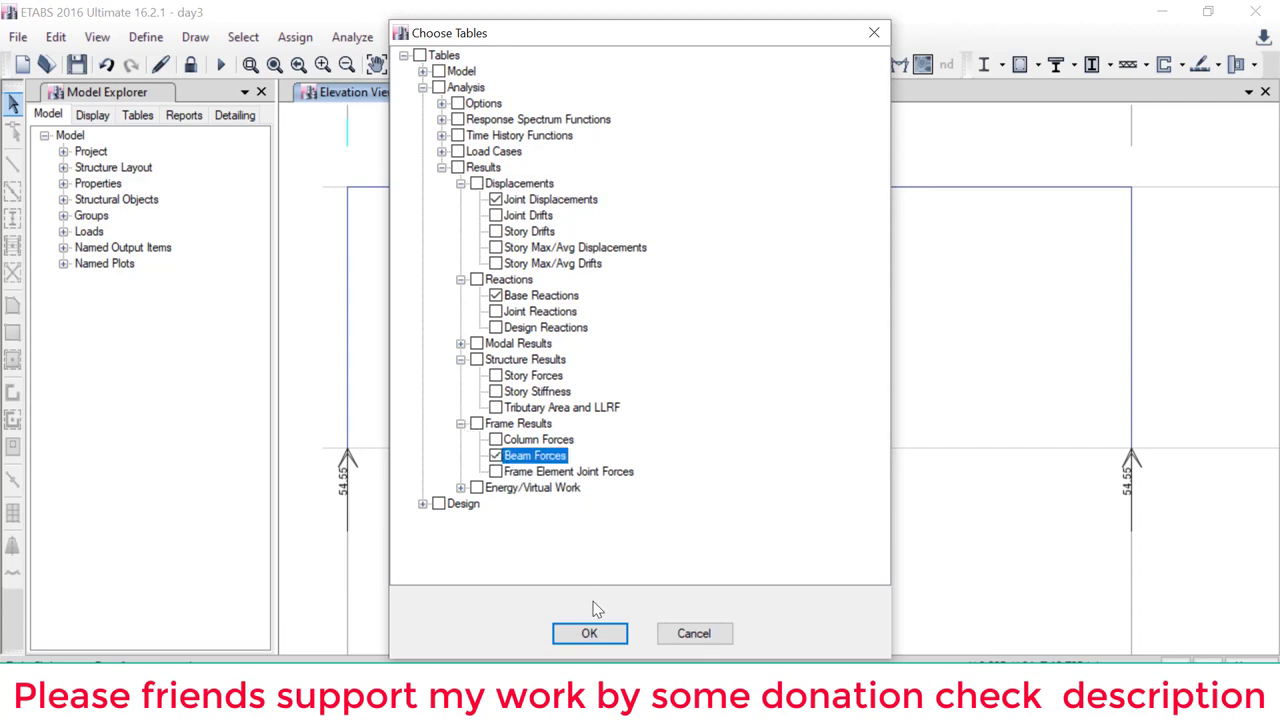
left_click(590, 633)
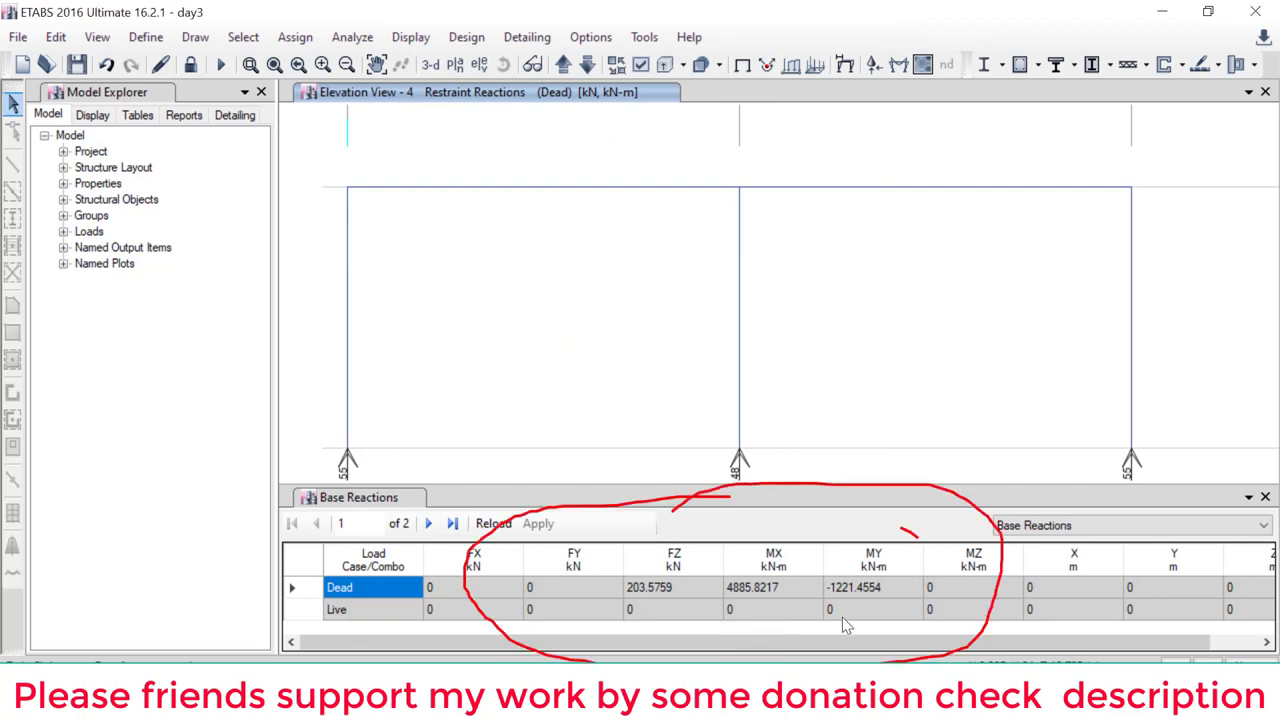
Step: Switch the results table from Base Reactions (Dead FZ 203.5759 kN) to Beam Forces
left_click(1148, 528)
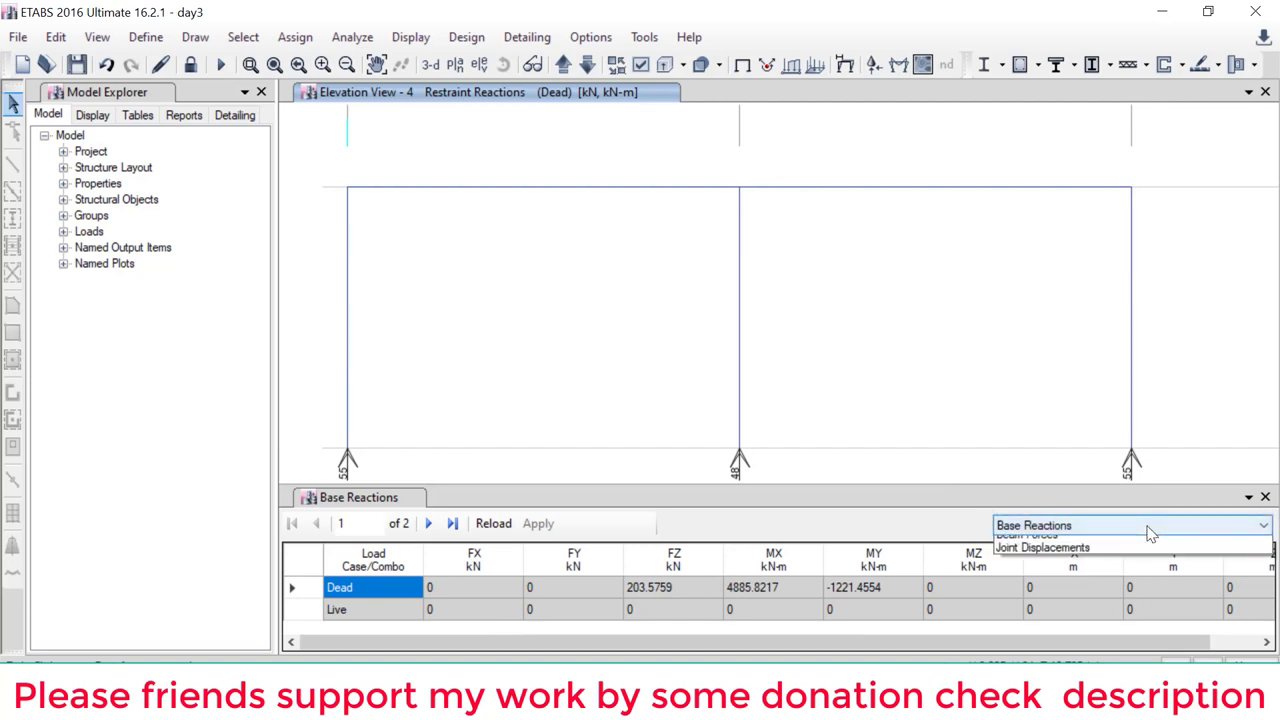
left_click(1112, 556)
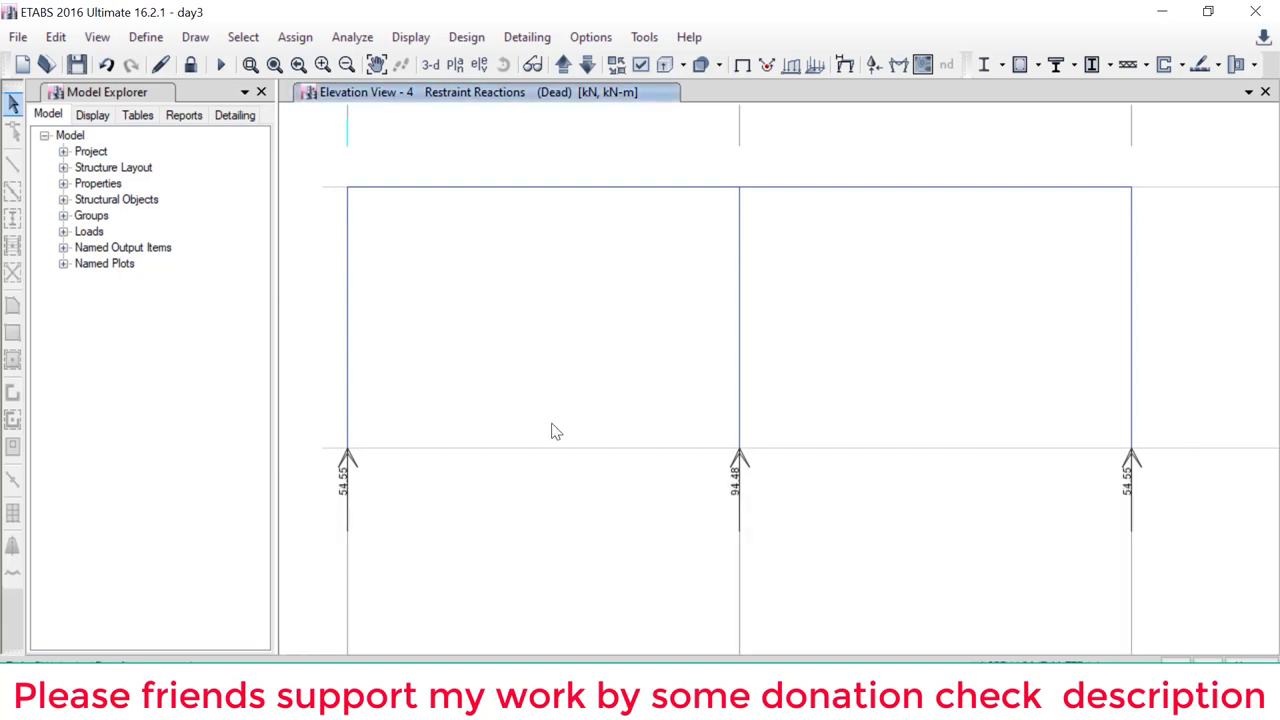
Step: Show the grid-4 frame as extruded members in a centred 3-D view with Dead reactions
left_click(665, 66)
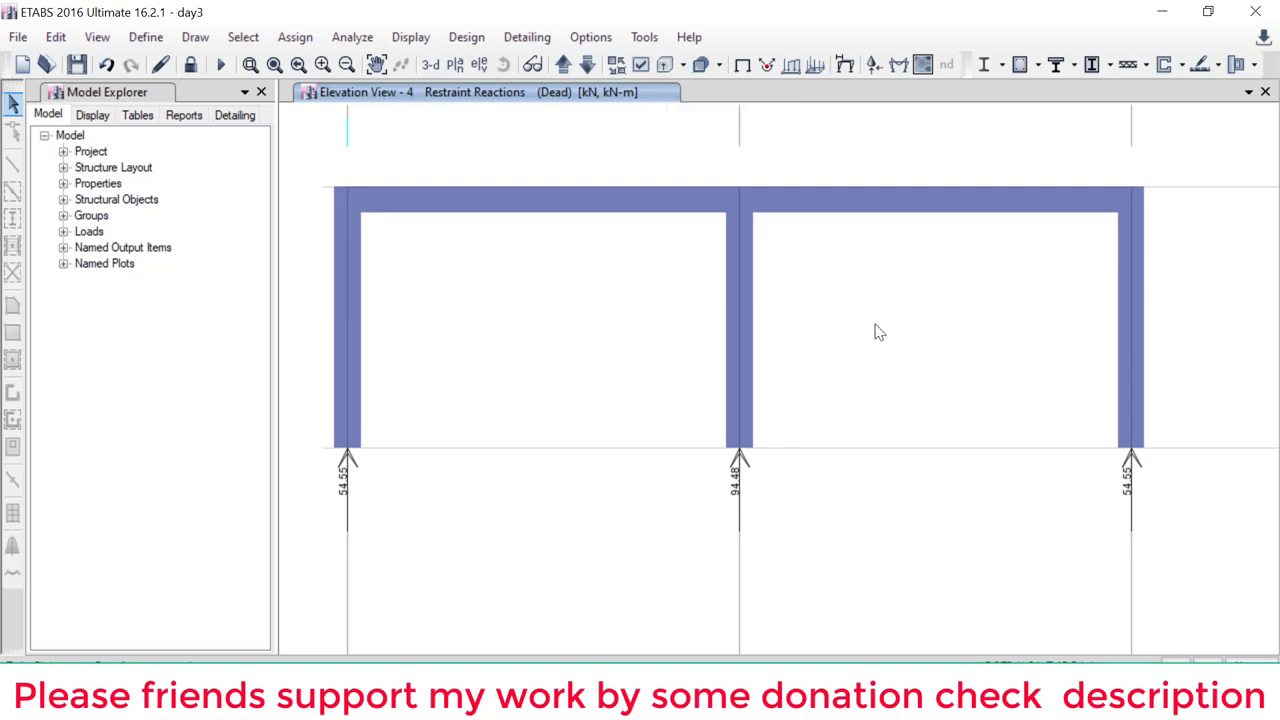
left_click(430, 65)
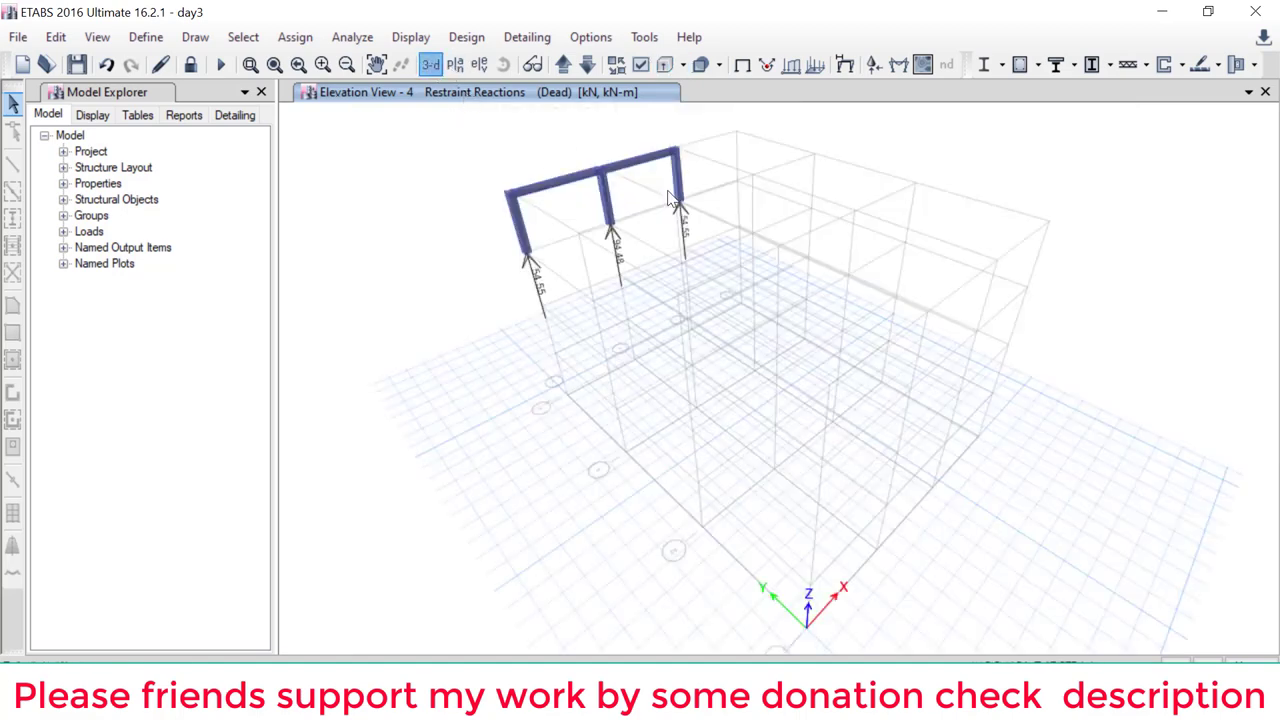
scroll(618, 195, "up", 3)
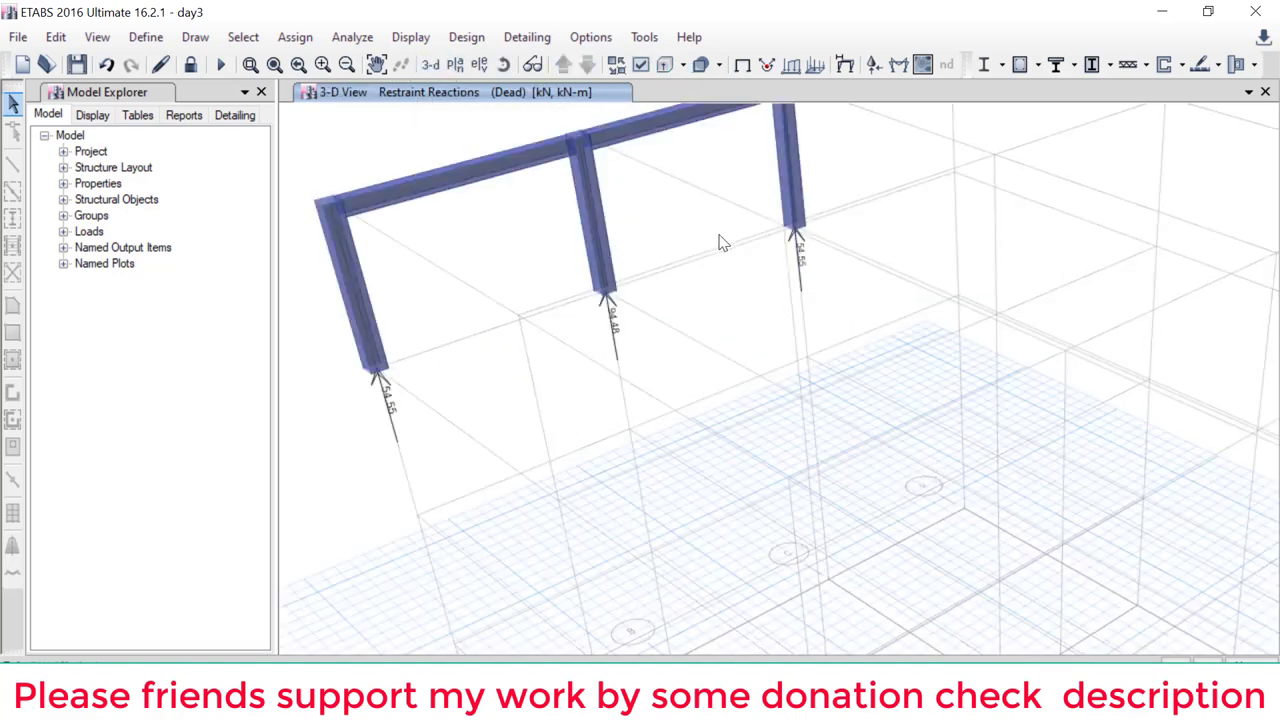
middle_click_drag(717, 243, 783, 337)
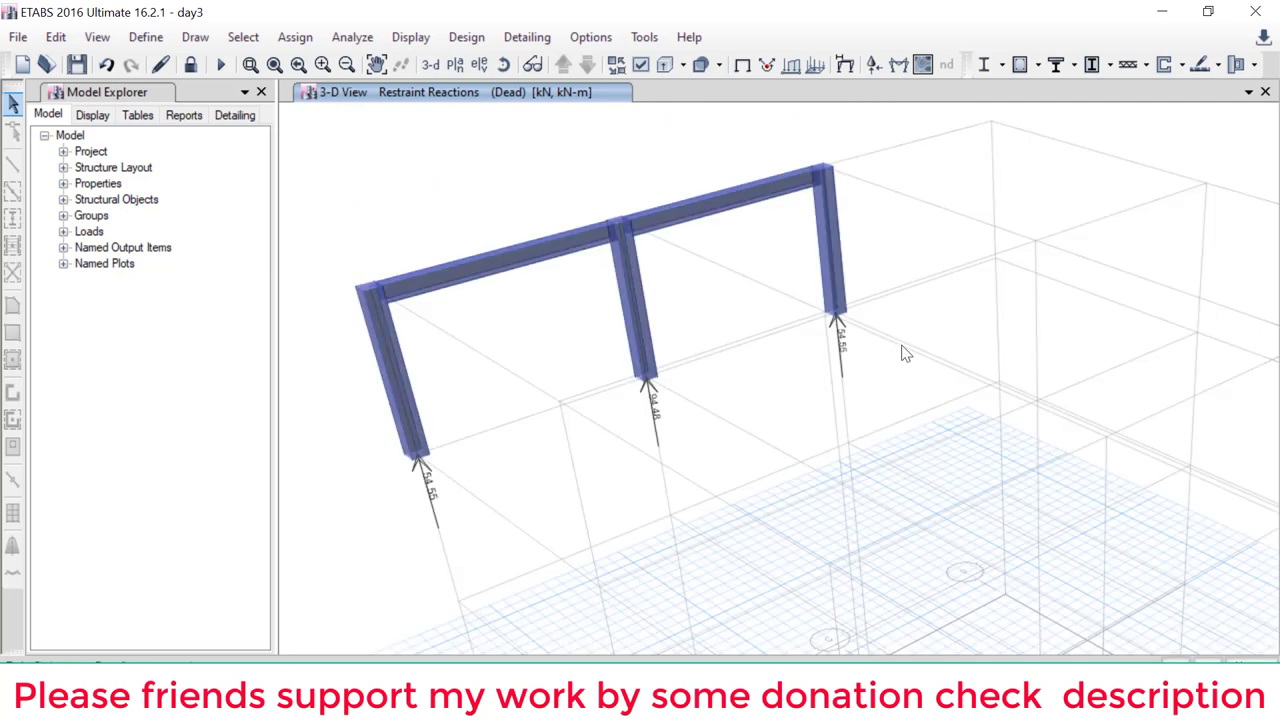